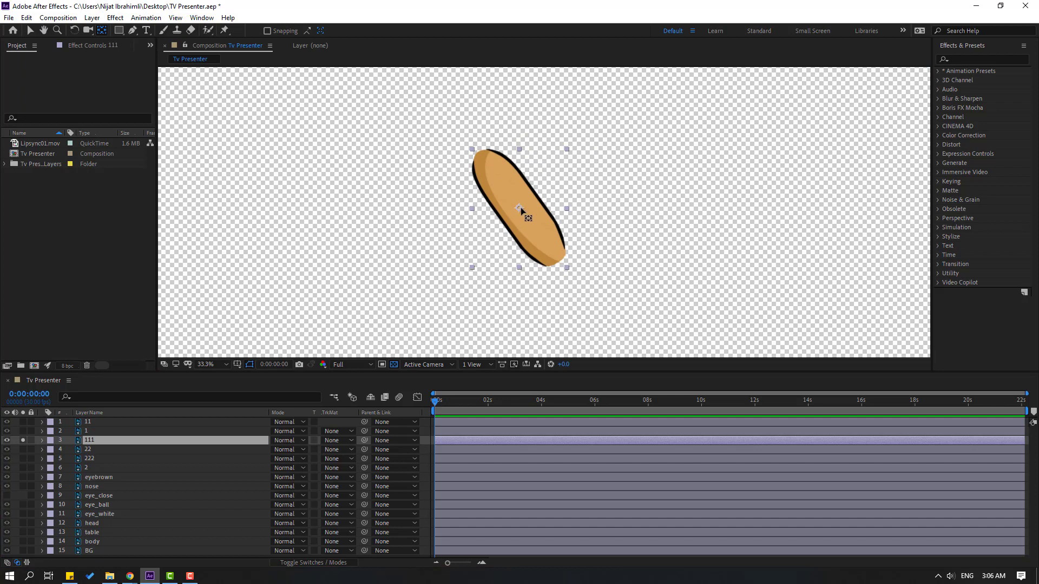
# Move layer 111's anchor point to the shoulder end of the upper arm and turn off its solo
pyautogui.moveTo(519, 208); pyautogui.dragTo(484, 158)
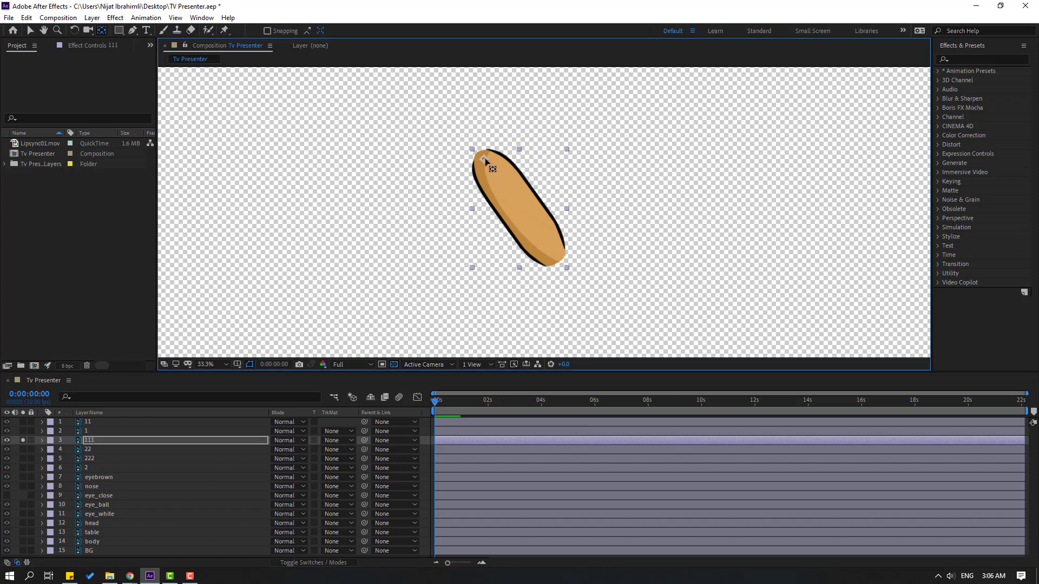
pyautogui.click(31, 31)
pyautogui.click(19, 439)
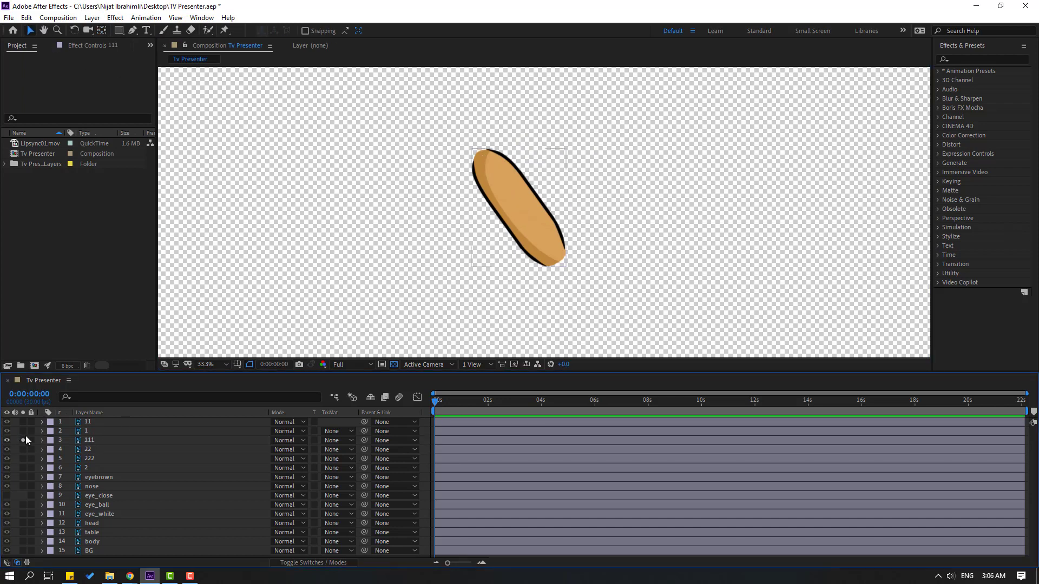
pyautogui.click(22, 441)
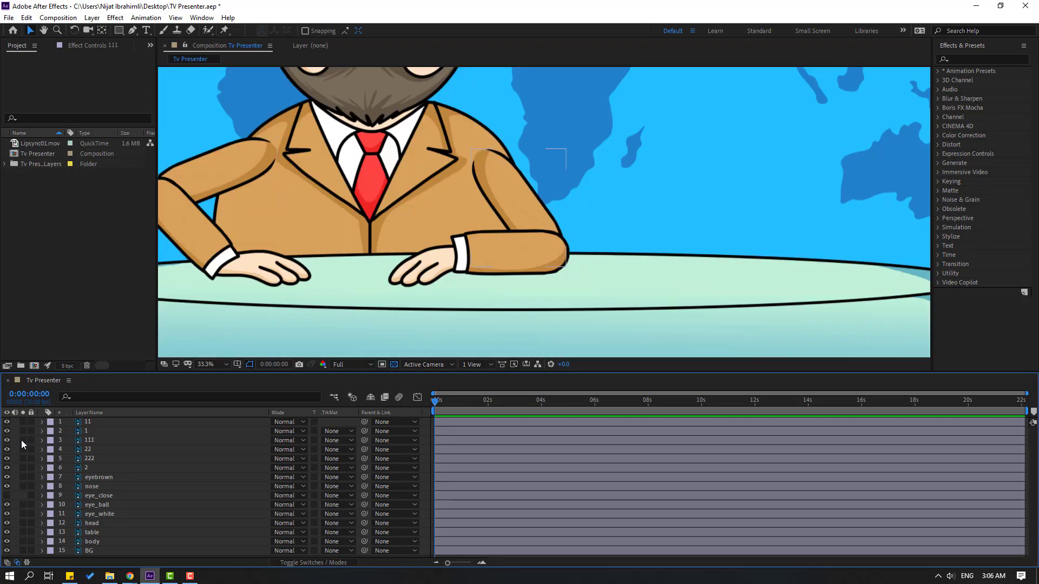
# Parent hand layer 1 to forearm layer 11 and layer 11 to layer 111, and display the layer switches columns
pyautogui.click(88, 432)
pyautogui.moveTo(364, 431); pyautogui.dragTo(87, 423)
pyautogui.moveTo(365, 422); pyautogui.dragTo(96, 440)
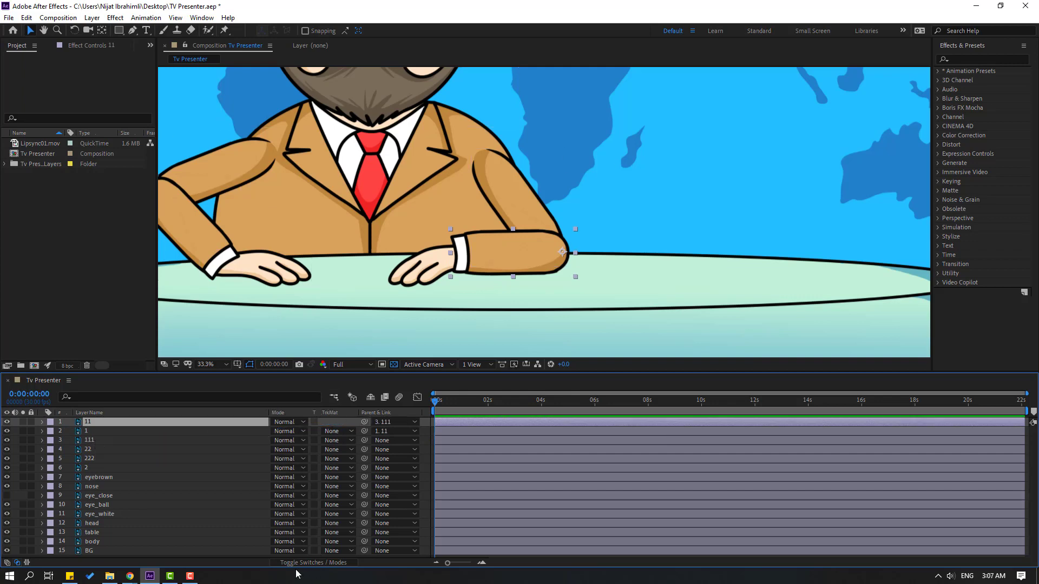
pyautogui.click(319, 563)
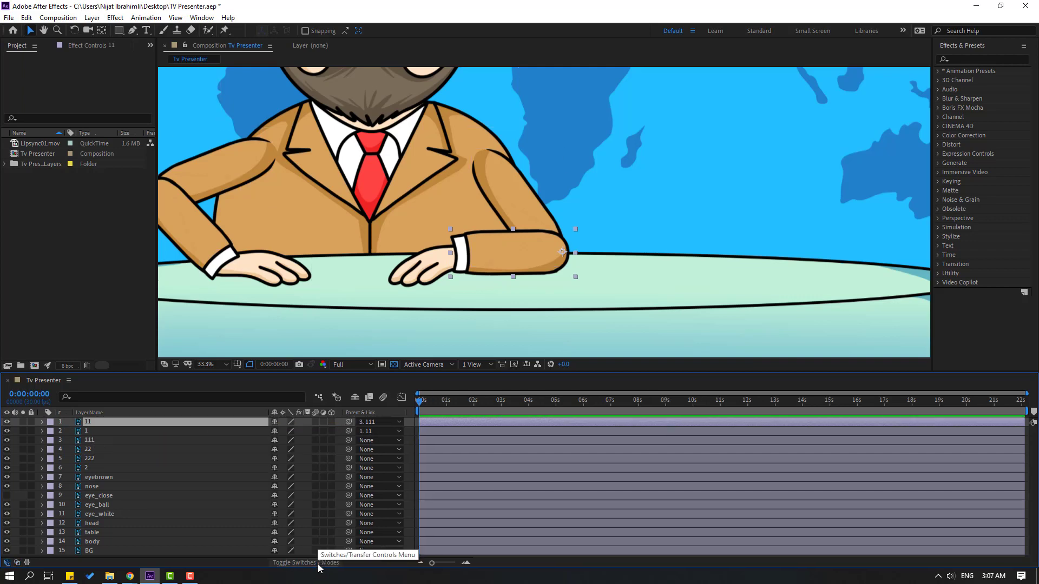
# Solo hand layer 2, move its anchor point to the wrist end, and turn the solo off again
pyautogui.click(87, 468)
pyautogui.click(23, 467)
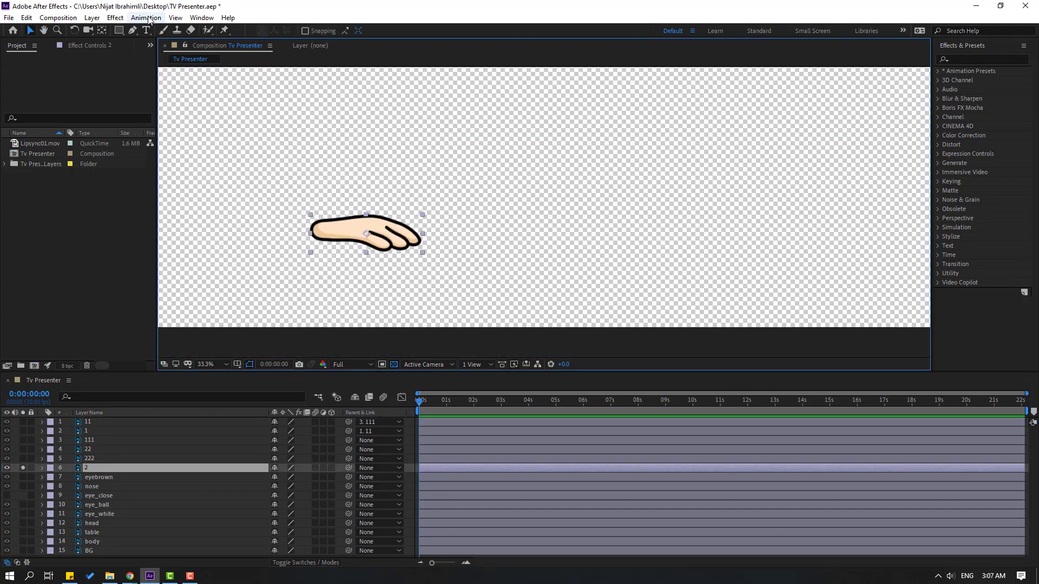
pyautogui.click(102, 30)
pyautogui.moveTo(367, 234); pyautogui.dragTo(317, 231)
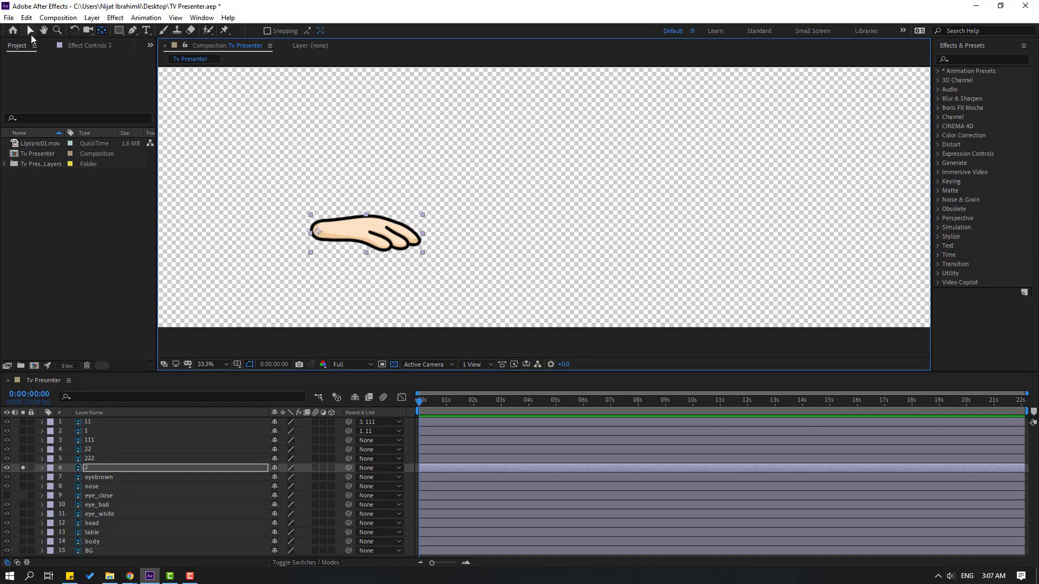
pyautogui.click(31, 35)
pyautogui.click(22, 468)
# Solo forearm layer 22, move its anchor point to the elbow end, and turn the solo off again
pyautogui.click(79, 451)
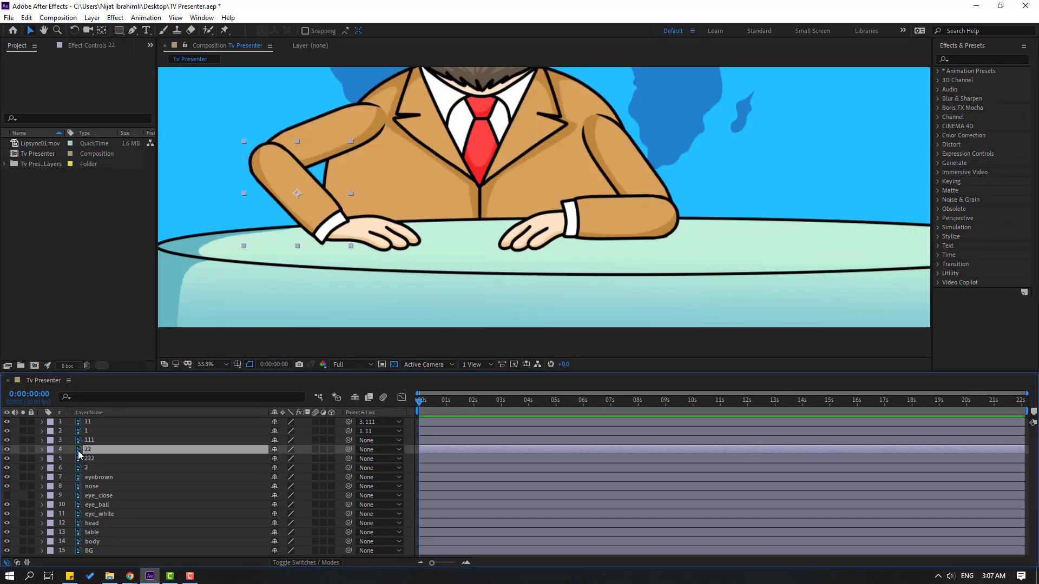
pyautogui.click(23, 449)
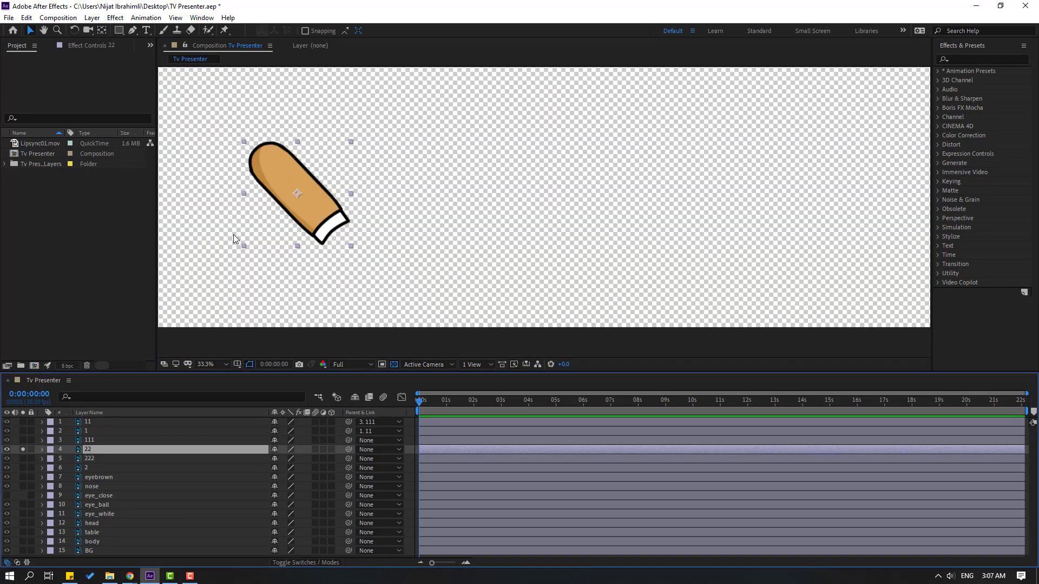
pyautogui.click(103, 34)
pyautogui.moveTo(294, 193); pyautogui.dragTo(255, 153)
pyautogui.click(31, 30)
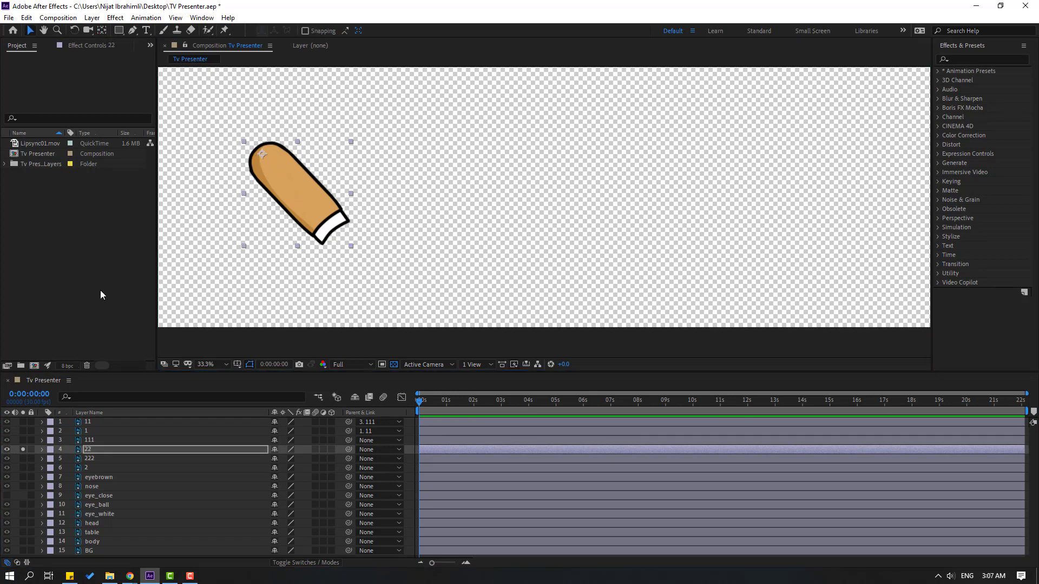
pyautogui.click(23, 449)
# Solo upper-arm layer 222, move its anchor point to the shoulder end, and turn the solo off again
pyautogui.click(92, 459)
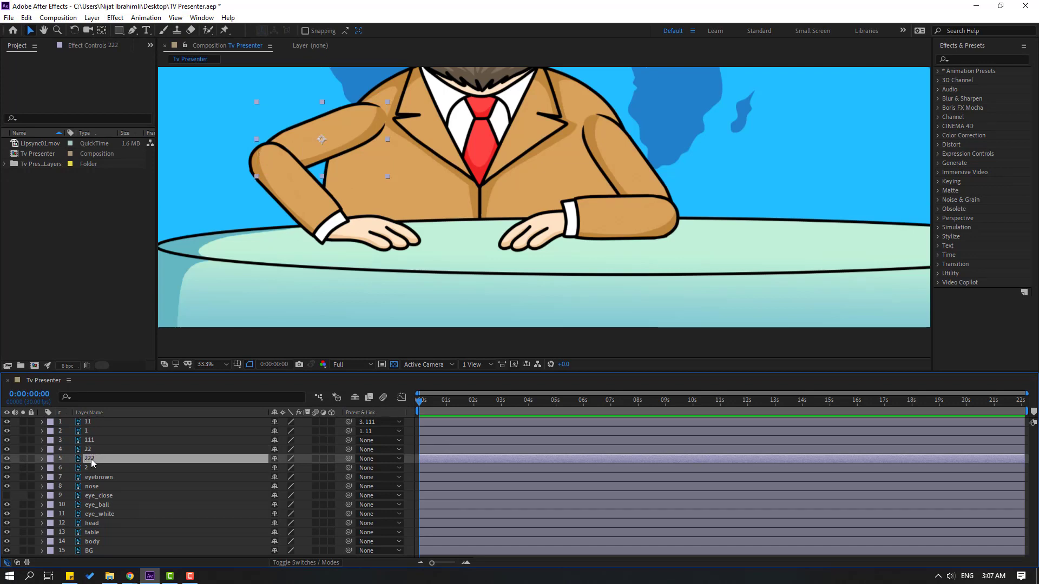
pyautogui.click(23, 458)
pyautogui.moveTo(368, 121); pyautogui.dragTo(351, 160)
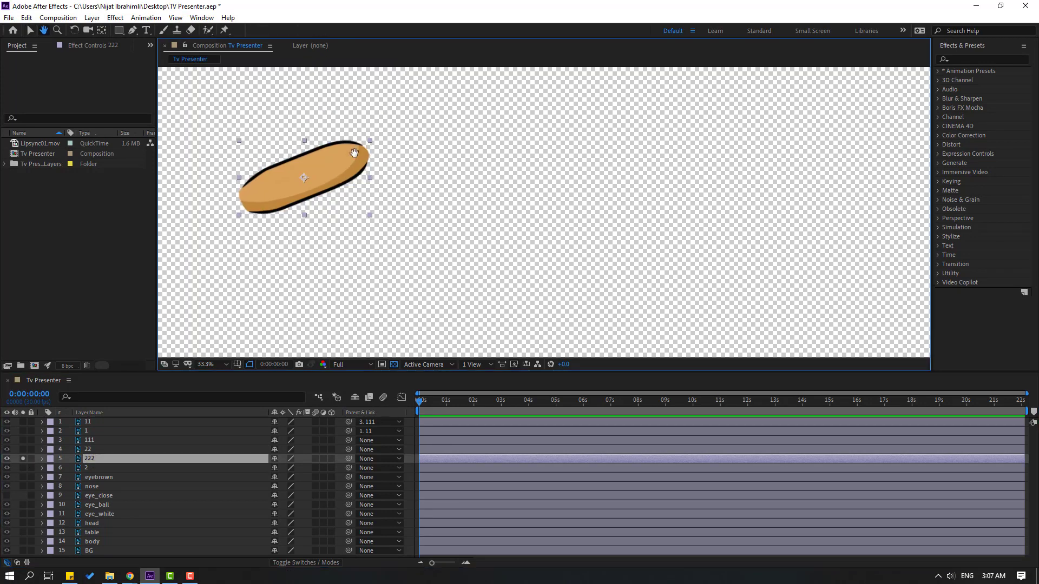
pyautogui.click(102, 30)
pyautogui.moveTo(303, 186); pyautogui.dragTo(359, 151)
pyautogui.click(30, 30)
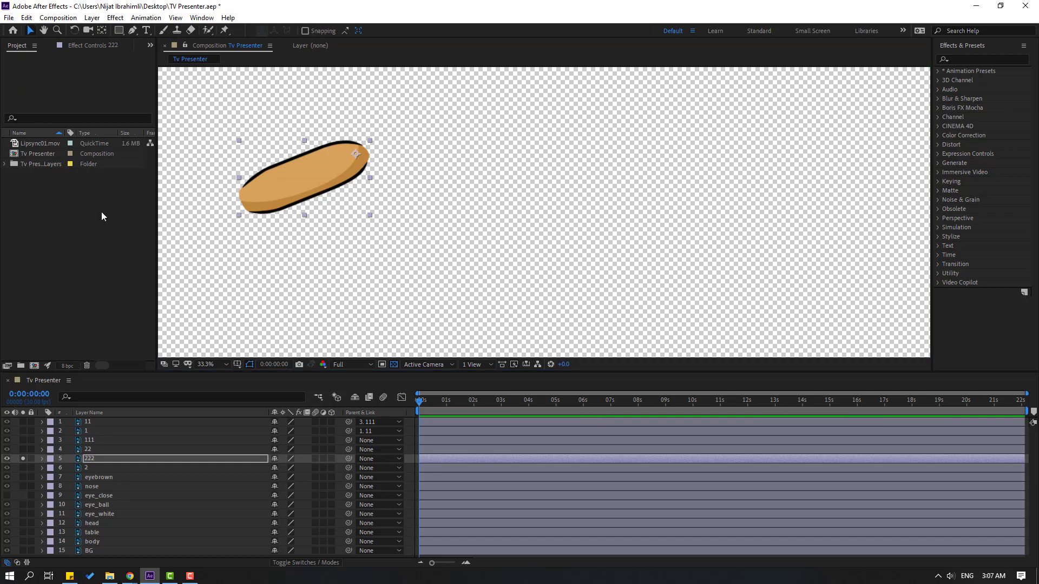
pyautogui.click(23, 458)
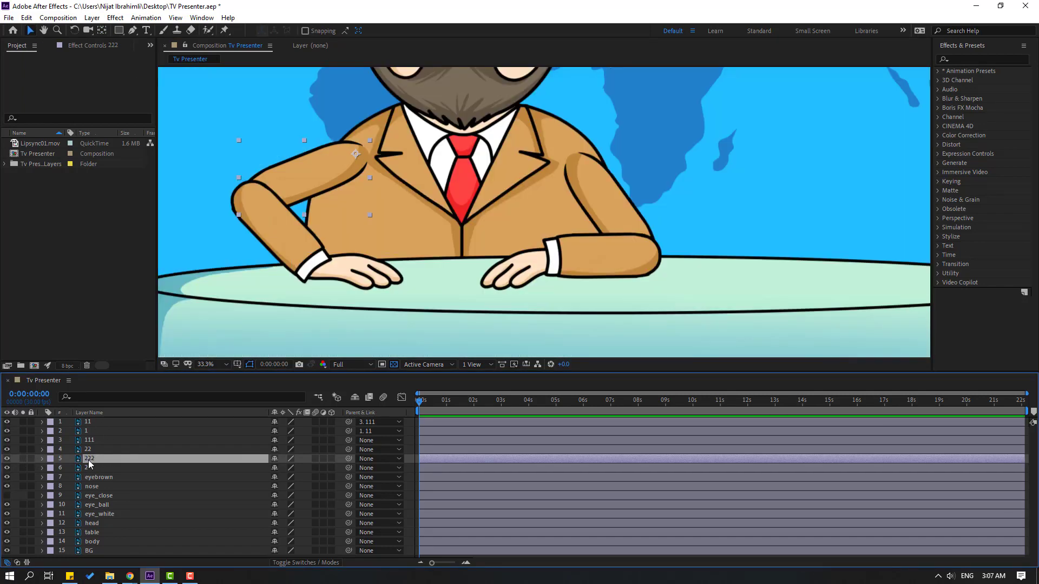
# Parent both upper-arm layers, 111 and 222, to the body layer
pyautogui.keyDown('ctrl'); pyautogui.click(93, 440); pyautogui.keyUp('ctrl')
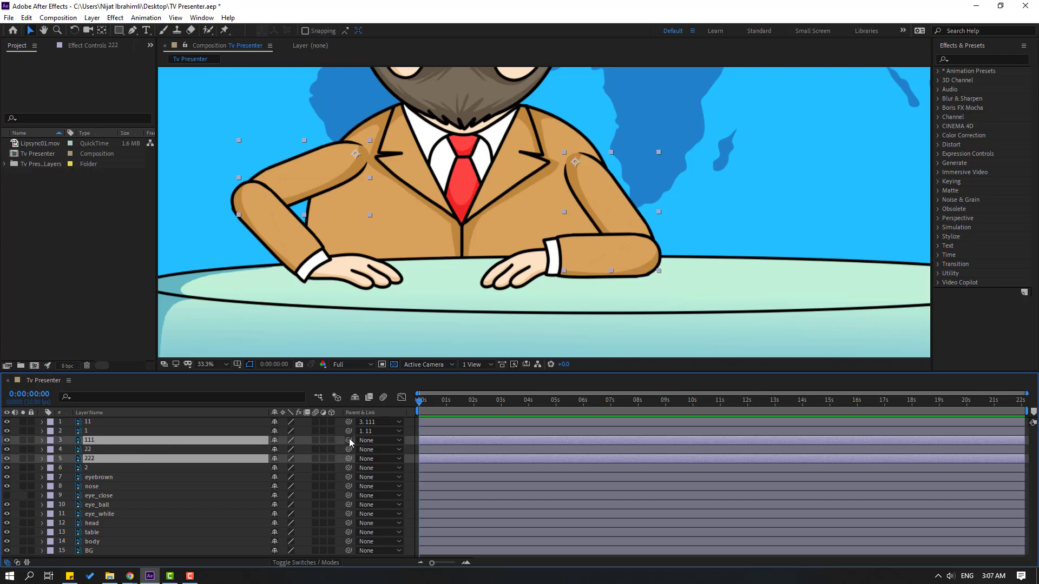
pyautogui.moveTo(349, 440); pyautogui.dragTo(111, 541)
# Make eye_close visible and pre-compose the eyebrown, nose, eye_close, eye_ball, eye_white and head layers into a new composition named HEAD
pyautogui.click(102, 477)
pyautogui.keyDown('ctrl'); pyautogui.click(92, 487); pyautogui.keyUp('ctrl')
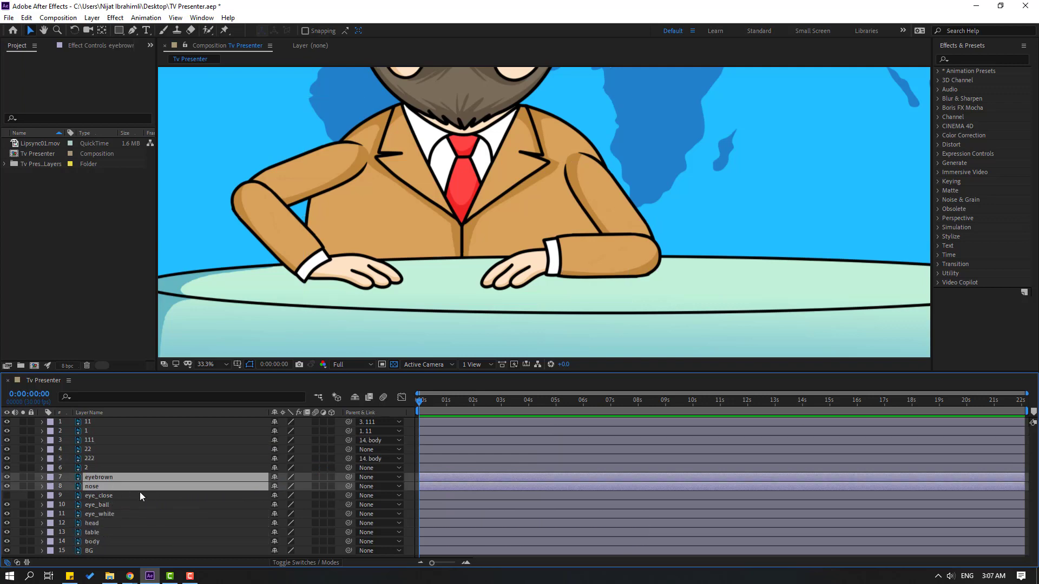
pyautogui.keyDown('ctrl'); pyautogui.click(112, 496); pyautogui.keyUp('ctrl')
pyautogui.keyDown('ctrl'); pyautogui.click(102, 505); pyautogui.keyUp('ctrl')
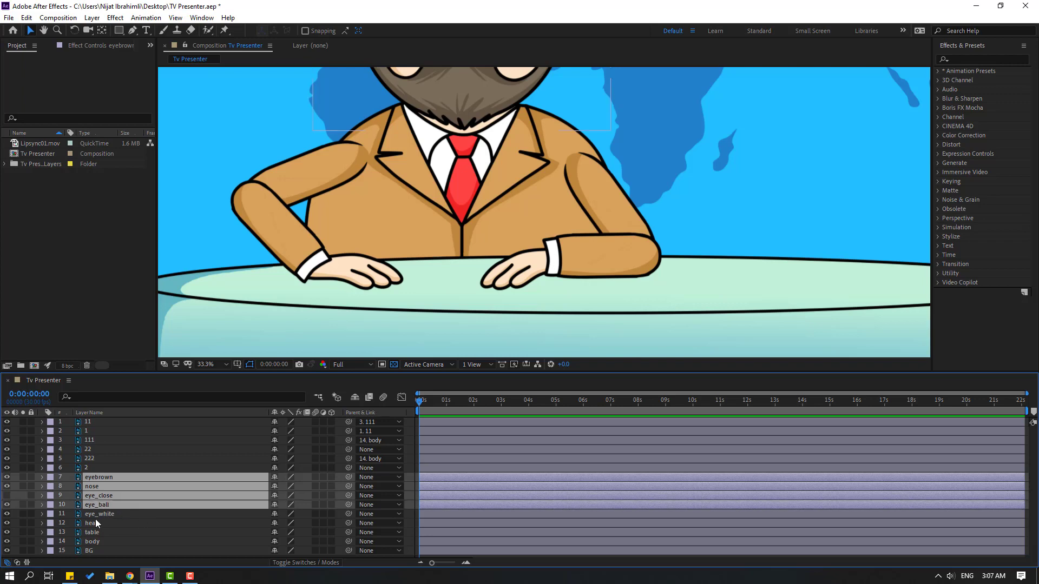
pyautogui.keyDown('ctrl'); pyautogui.click(97, 515); pyautogui.keyUp('ctrl')
pyautogui.keyDown('ctrl'); pyautogui.click(112, 522); pyautogui.keyUp('ctrl')
pyautogui.moveTo(532, 206); pyautogui.dragTo(513, 335)
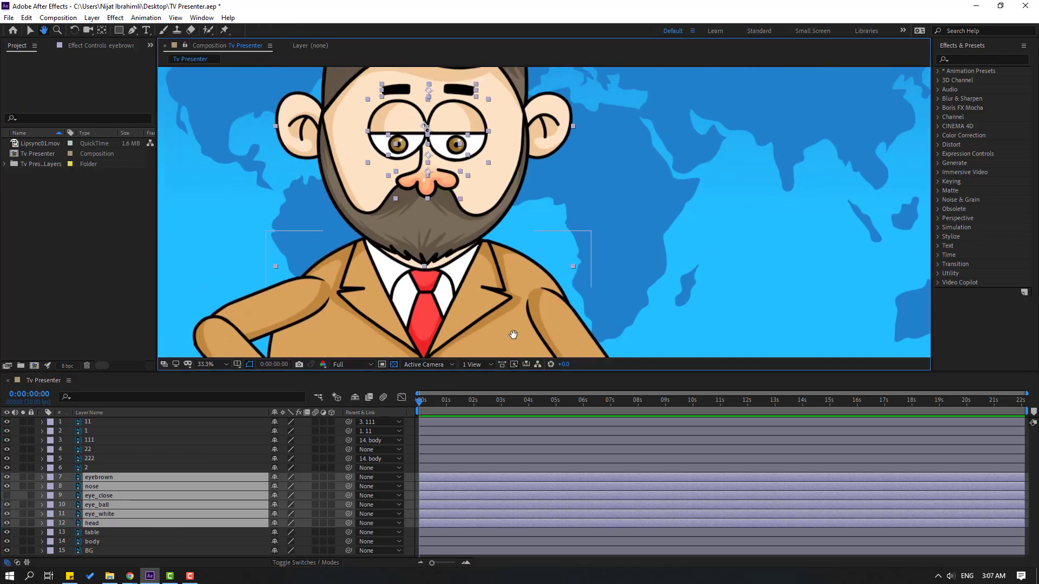
pyautogui.scroll(-2, 530, 238)
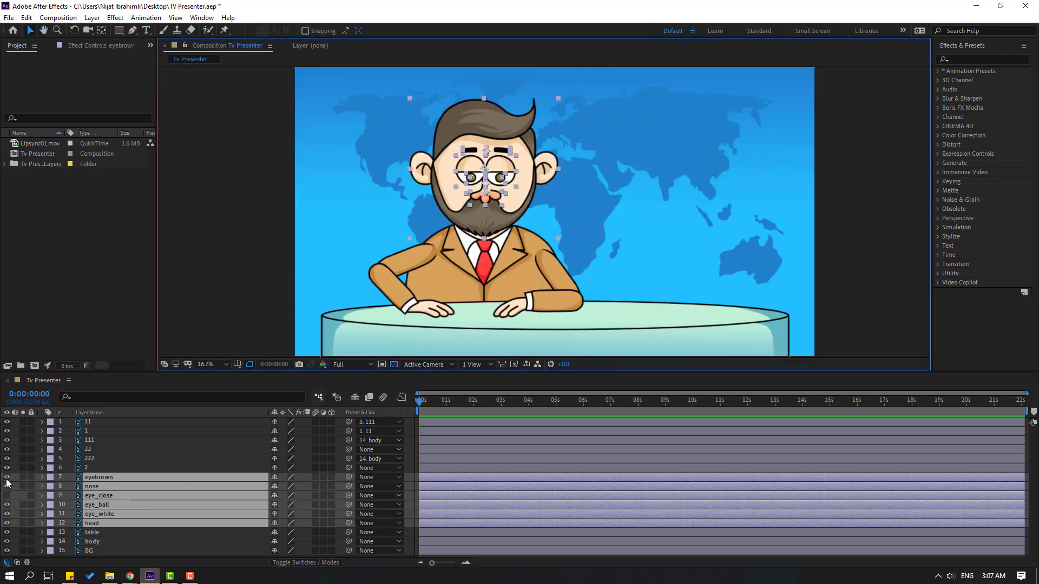
pyautogui.click(6, 495)
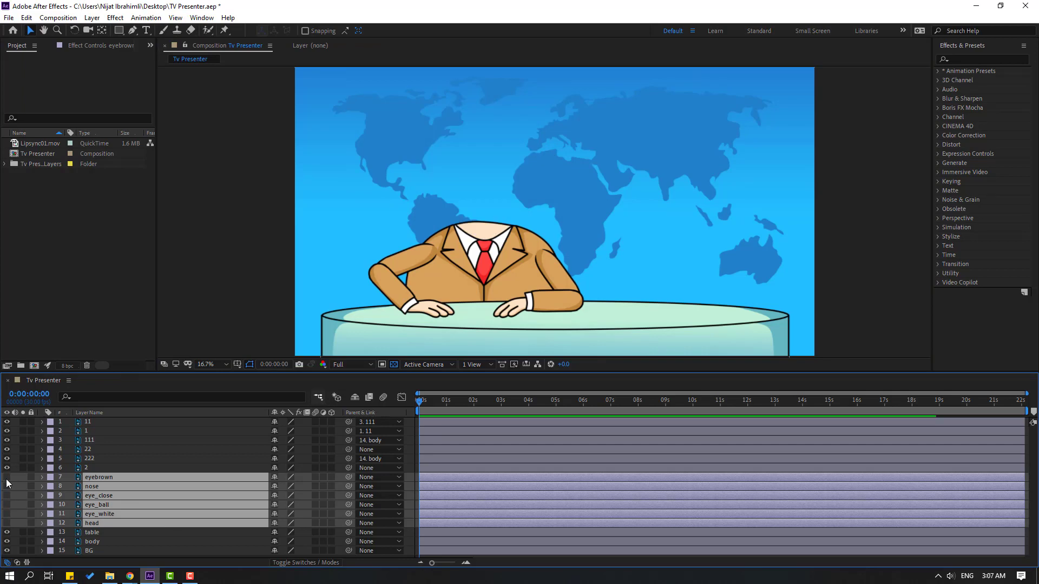
pyautogui.rightClick(103, 506)
pyautogui.click(130, 456)
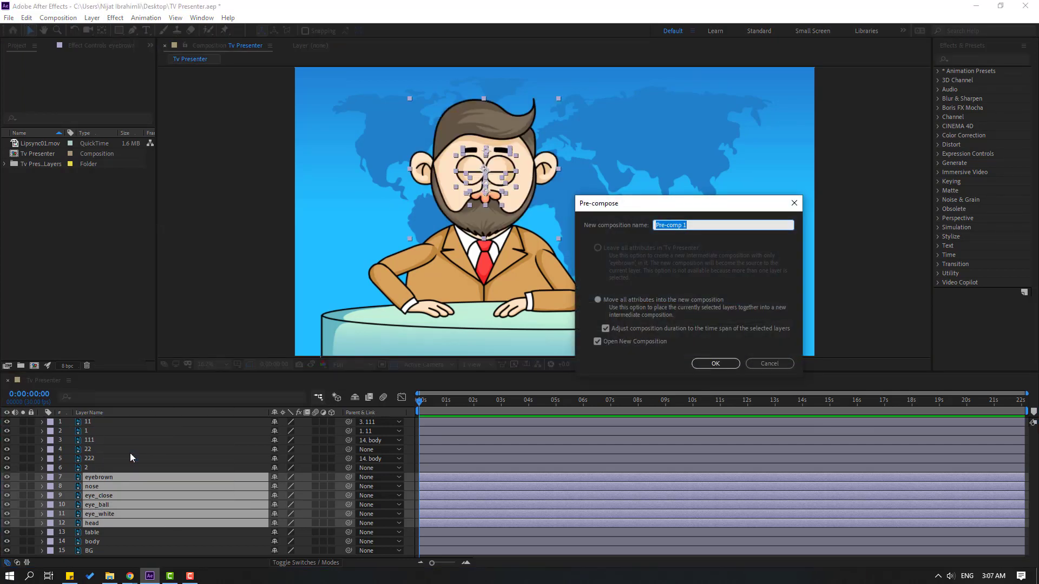
pyautogui.write('HEAD')
pyautogui.click(709, 365)
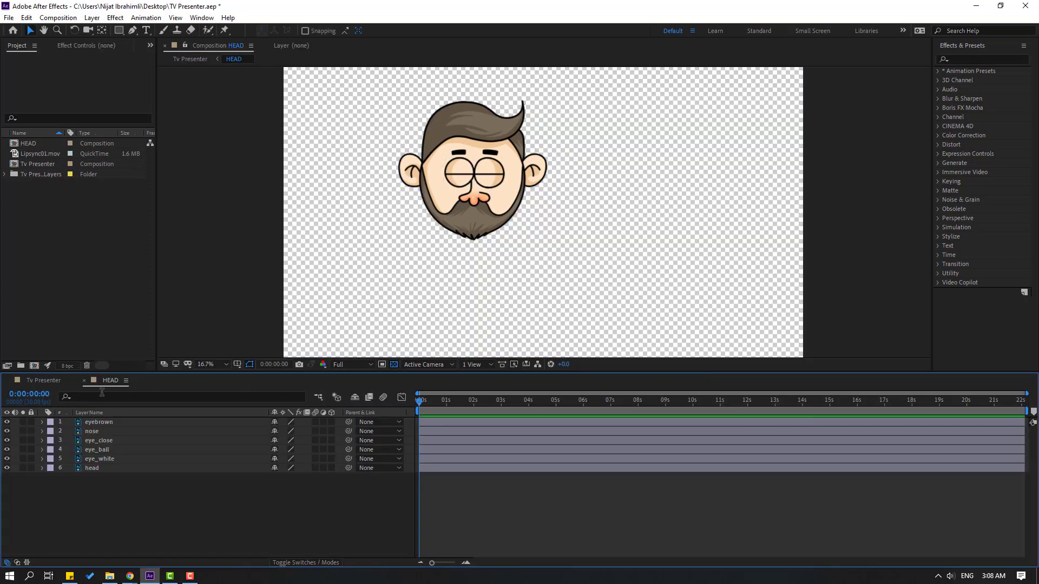
# Return to the Tv Presenter composition and parent the HEAD layer to the body layer
pyautogui.click(40, 381)
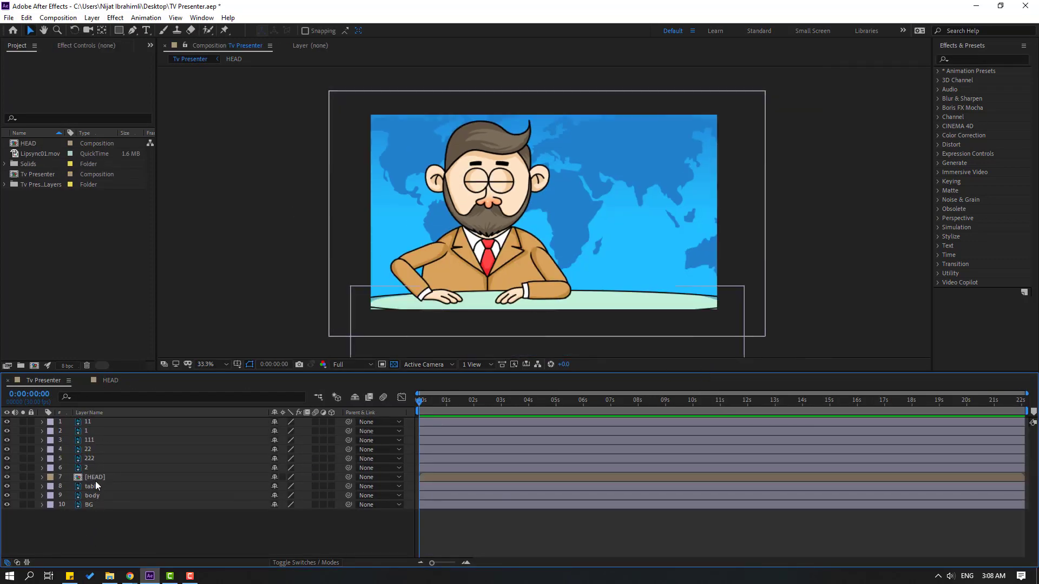
pyautogui.click(95, 480)
pyautogui.moveTo(348, 478); pyautogui.dragTo(91, 495)
# Solo the body layer, move its anchor point to the bottom centre of the torso, and turn the solo off again
pyautogui.click(92, 496)
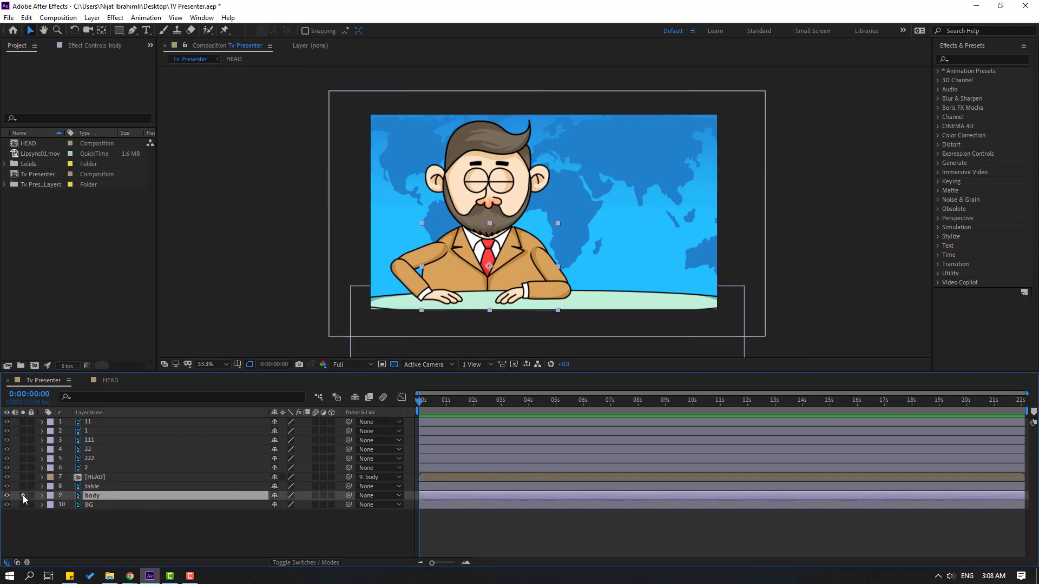
pyautogui.click(23, 496)
pyautogui.click(103, 30)
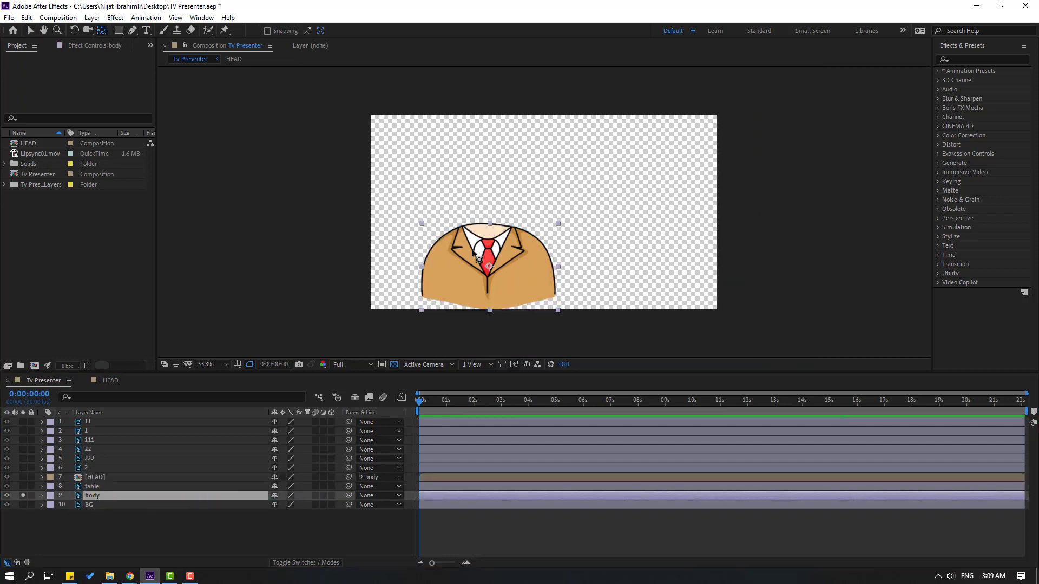
pyautogui.moveTo(489, 266); pyautogui.dragTo(489, 307)
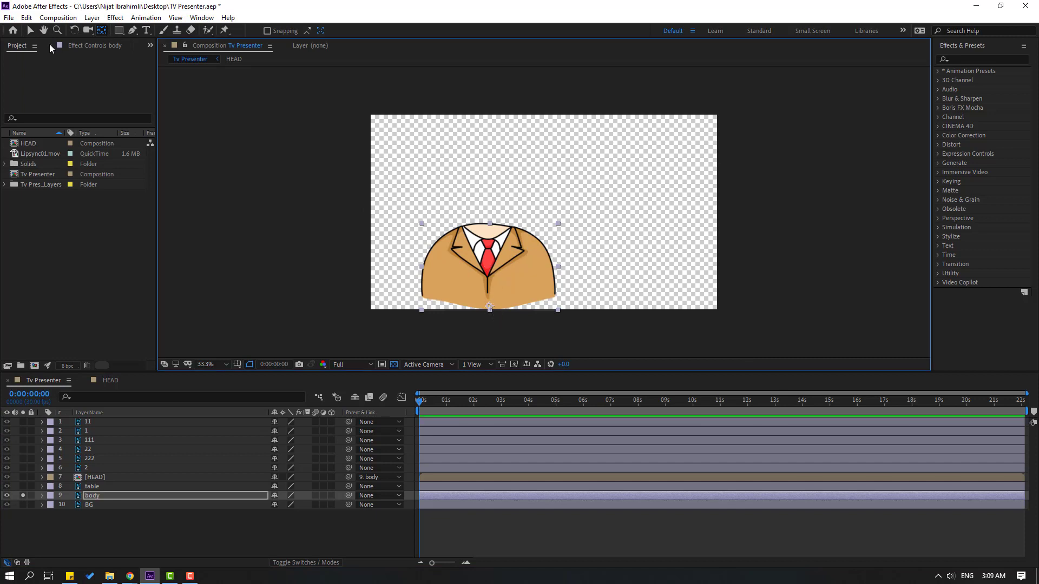
pyautogui.click(30, 32)
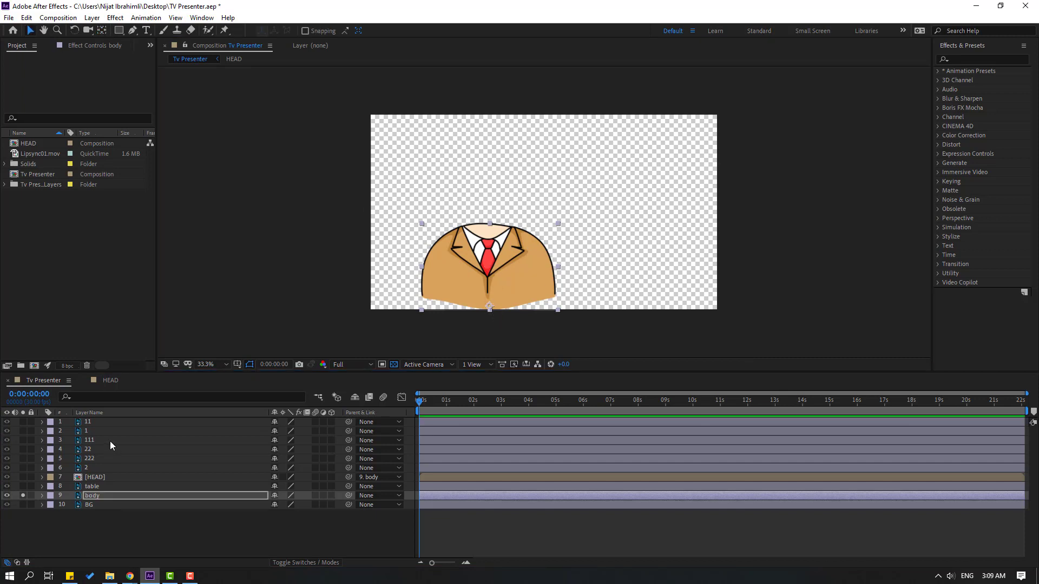
pyautogui.click(22, 495)
# Lock the table and BG layers
pyautogui.click(95, 530)
pyautogui.click(92, 487)
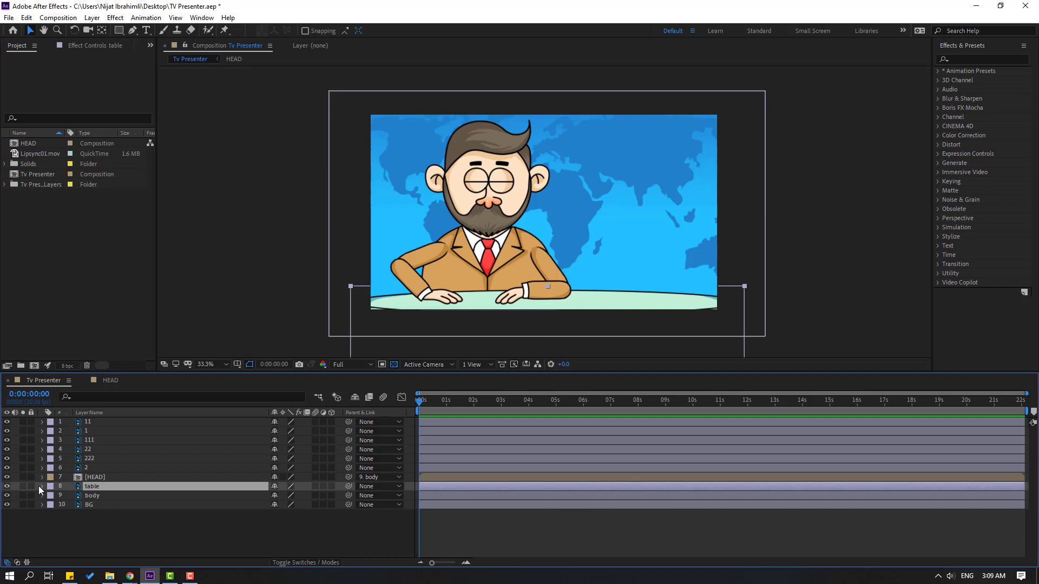
pyautogui.click(31, 486)
pyautogui.click(90, 505)
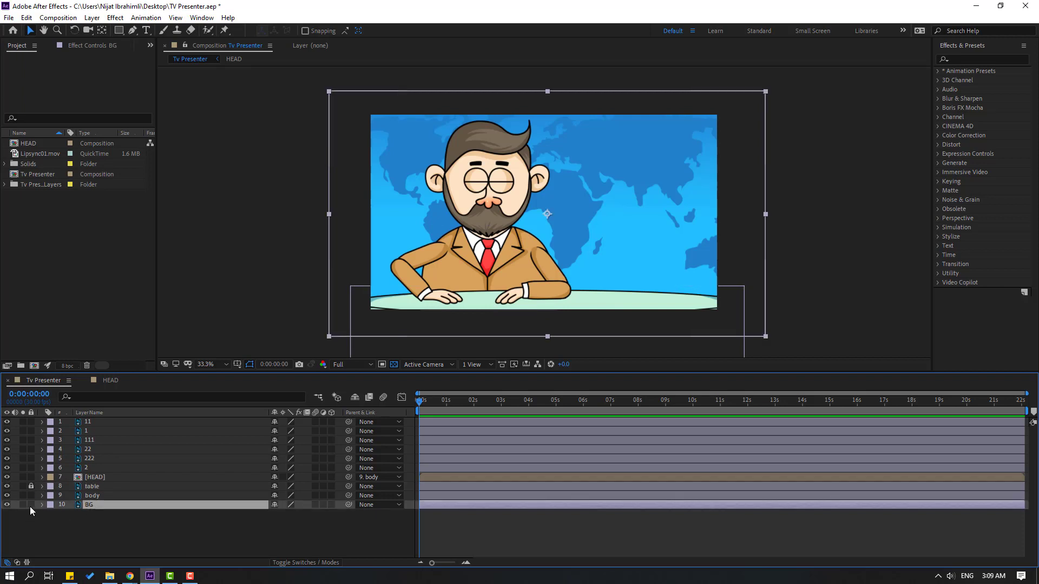
pyautogui.click(30, 505)
# Solo the HEAD layer, move its anchor point to the base of the beard, and turn the solo off again
pyautogui.click(98, 479)
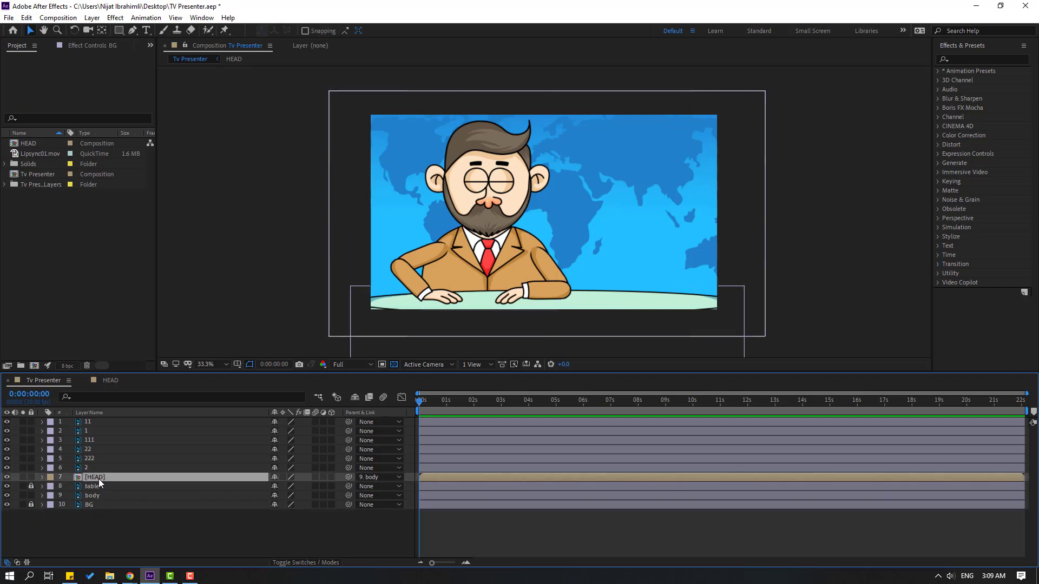
pyautogui.click(24, 477)
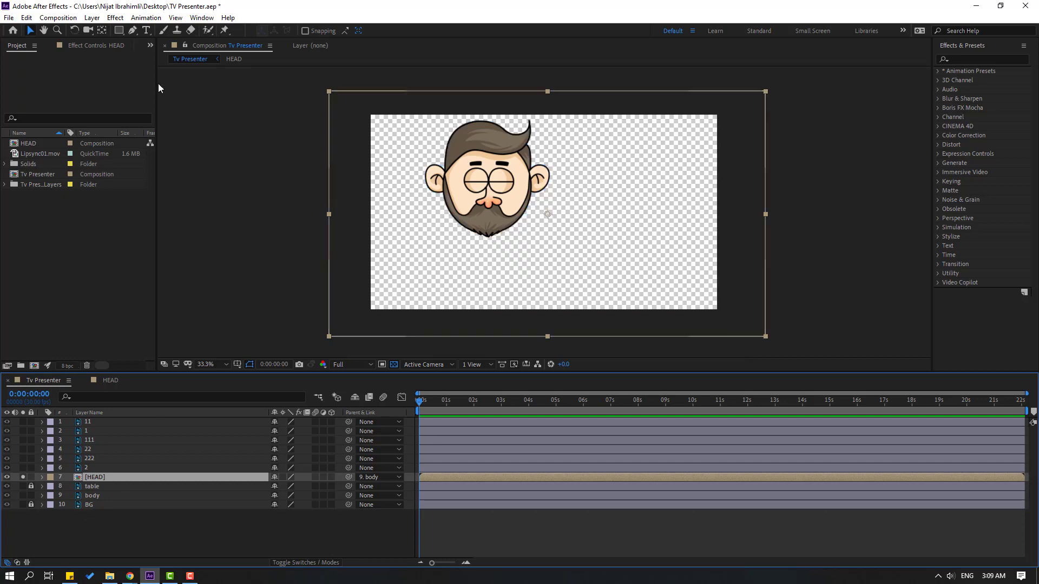
pyautogui.click(101, 30)
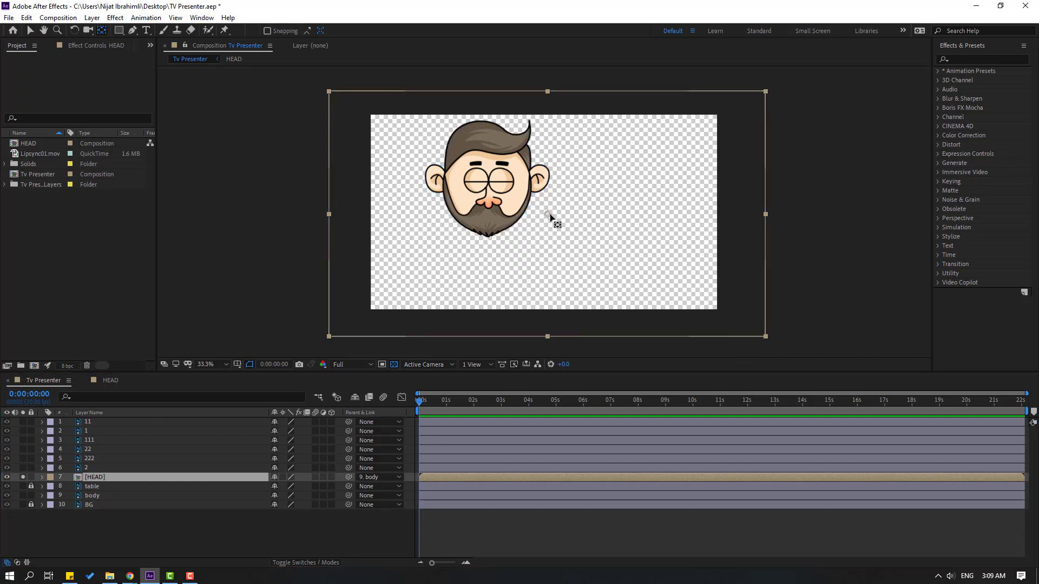
pyautogui.moveTo(547, 214); pyautogui.dragTo(492, 232)
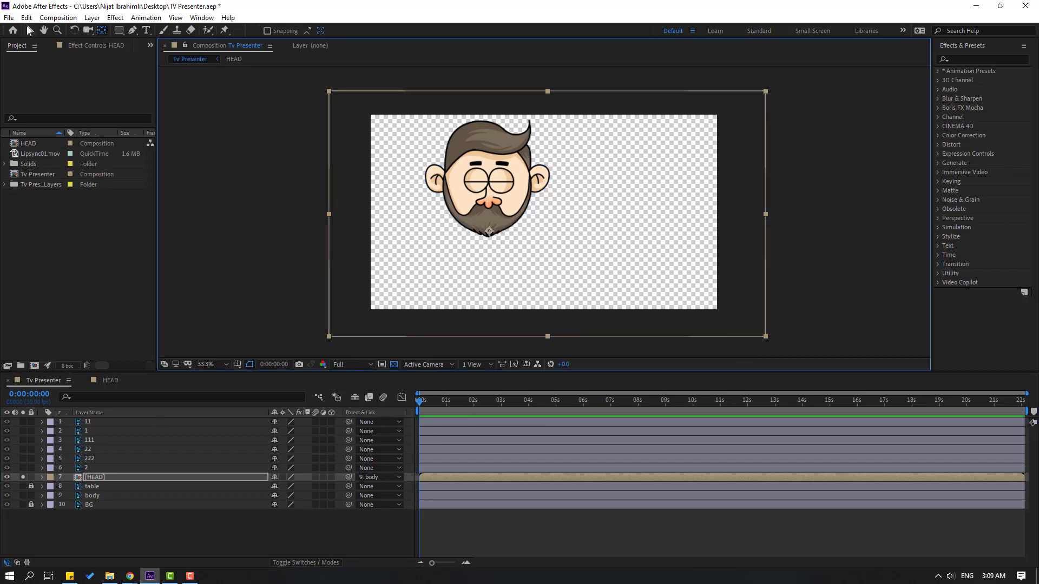
pyautogui.click(29, 30)
pyautogui.click(22, 476)
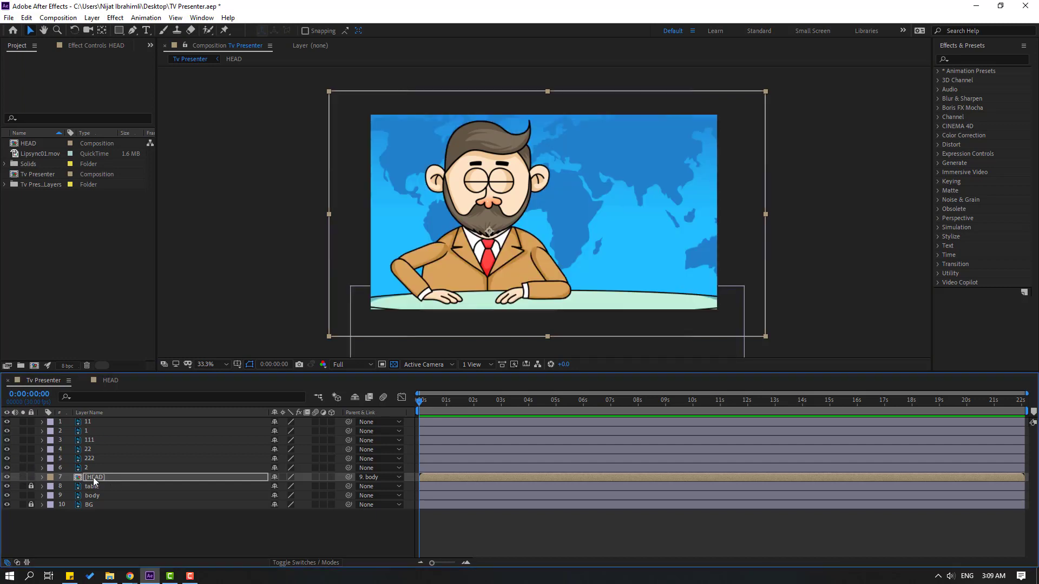
# Open the HEAD composition, draw a region of interest tightly around the head, and crop the composition to it
pyautogui.doubleClick(93, 477)
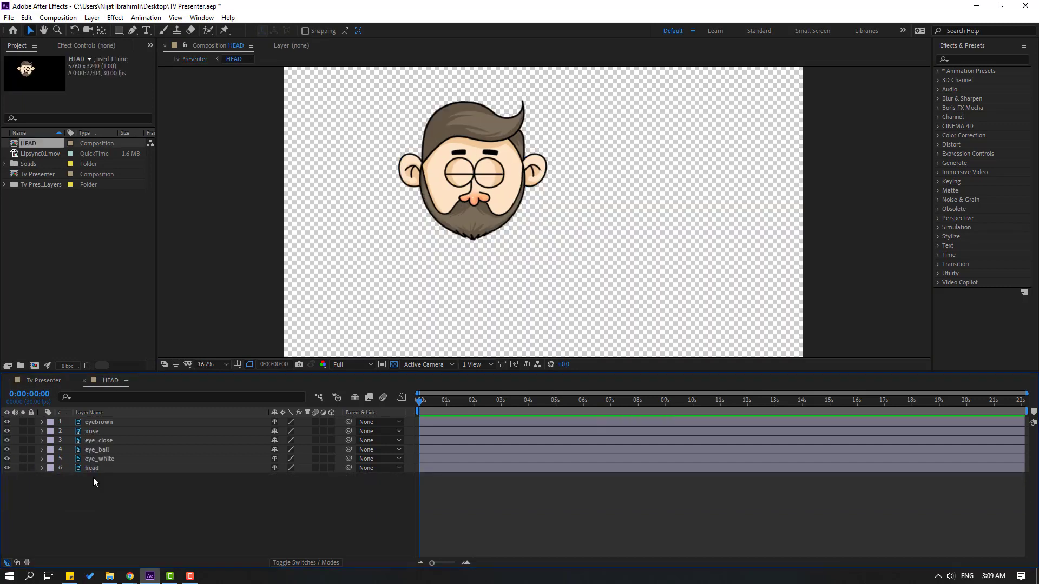
pyautogui.click(382, 364)
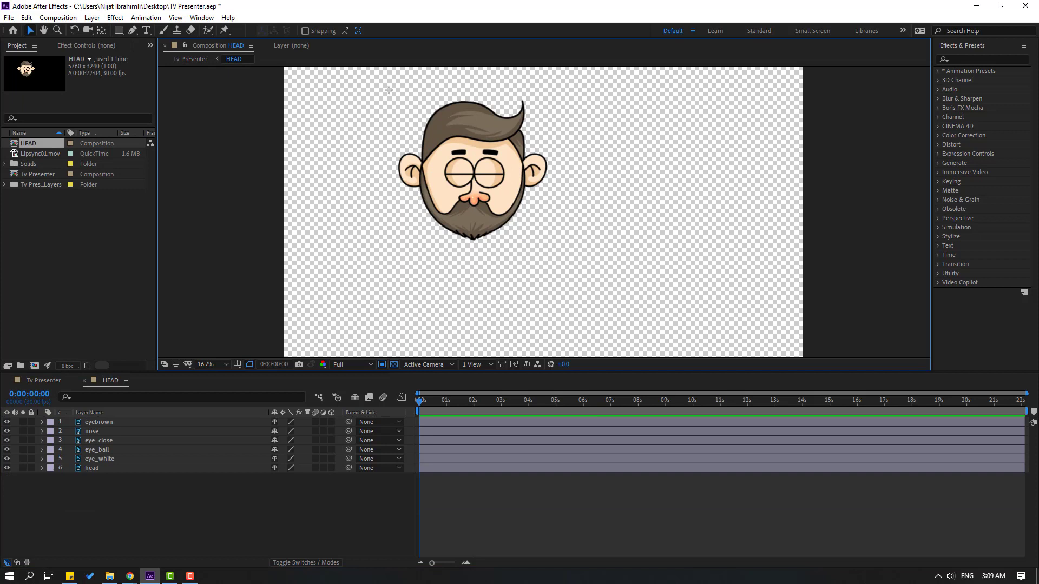
pyautogui.moveTo(388, 90); pyautogui.dragTo(557, 245)
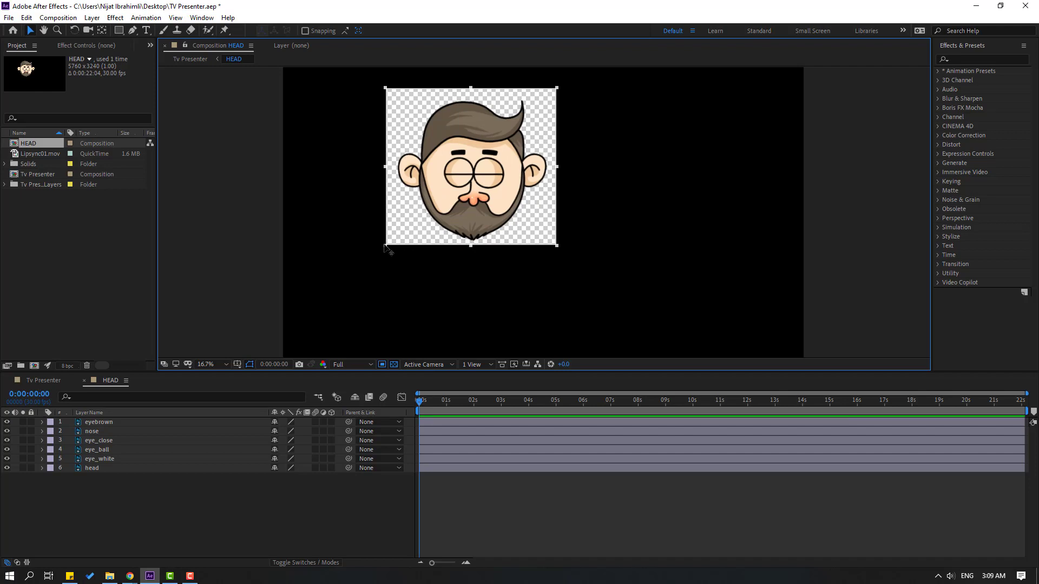
pyautogui.moveTo(385, 248); pyautogui.dragTo(391, 246)
pyautogui.click(58, 17)
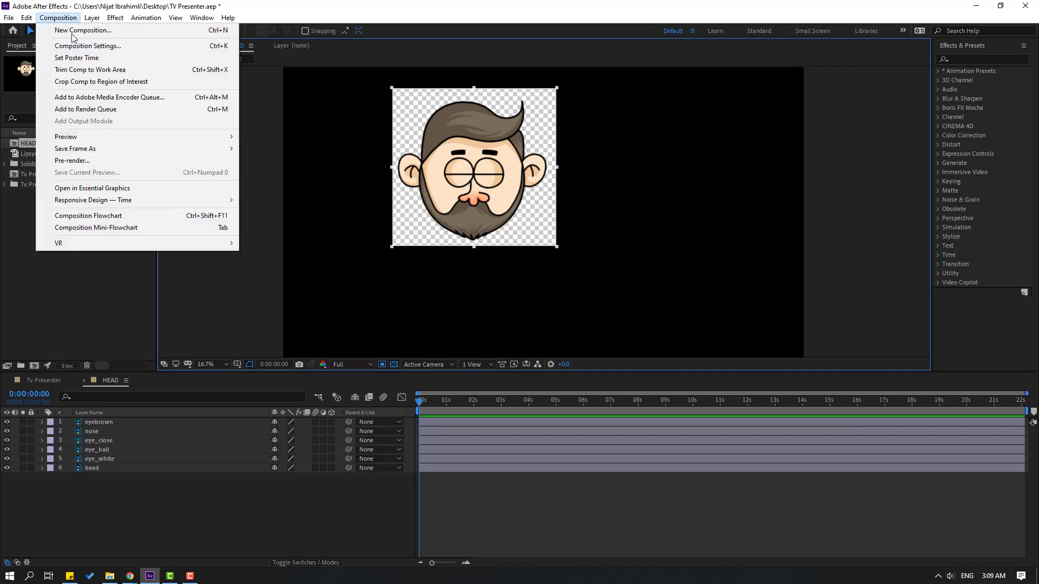
pyautogui.click(134, 82)
pyautogui.scroll(2, 454, 248)
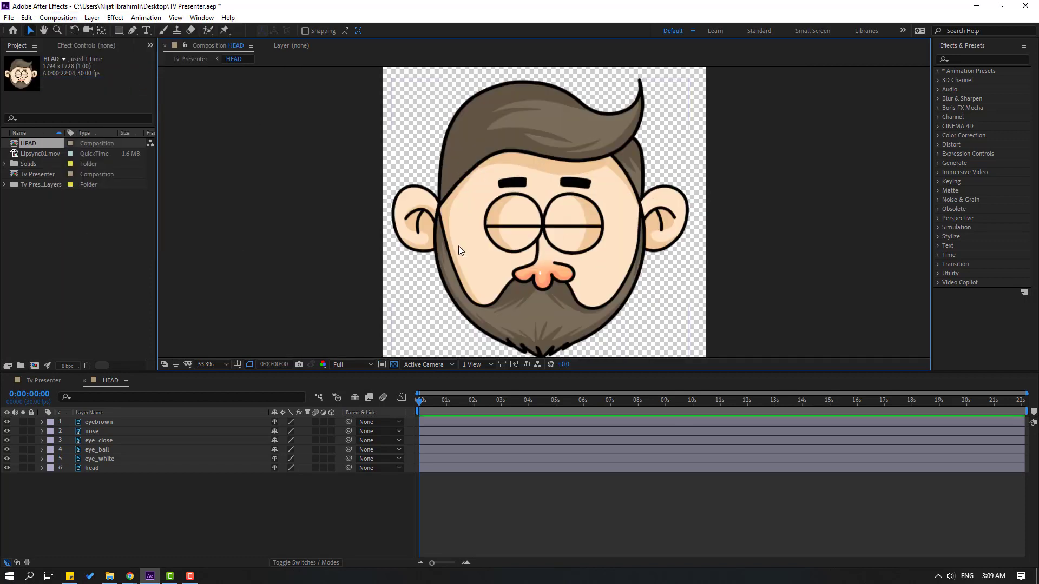
# In the Tv Presenter composition, solo the HEAD layer, move its anchor point to the beard's lower tip, and turn the solo off
pyautogui.click(44, 381)
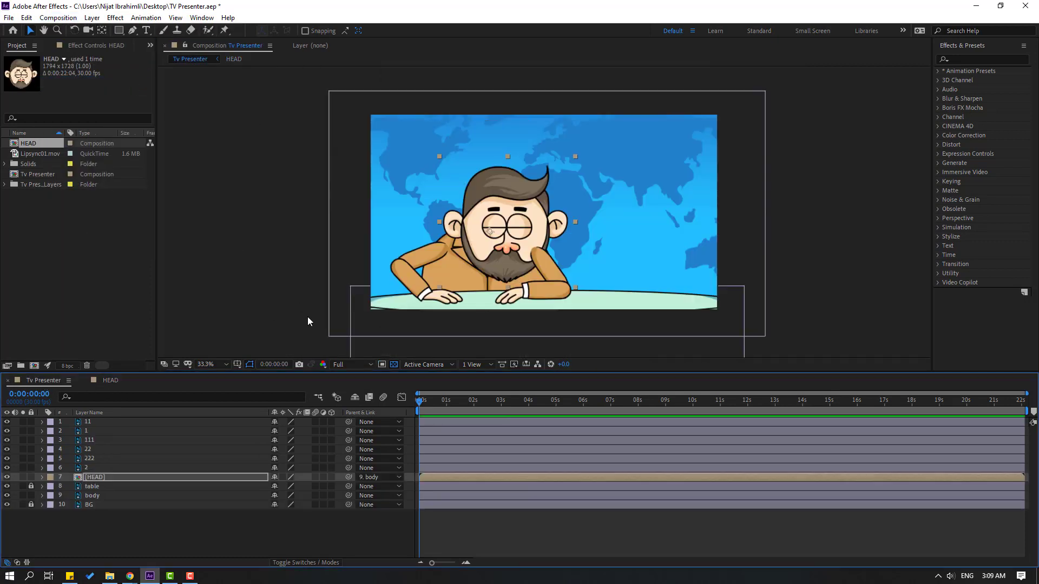
pyautogui.scroll(3, 466, 222)
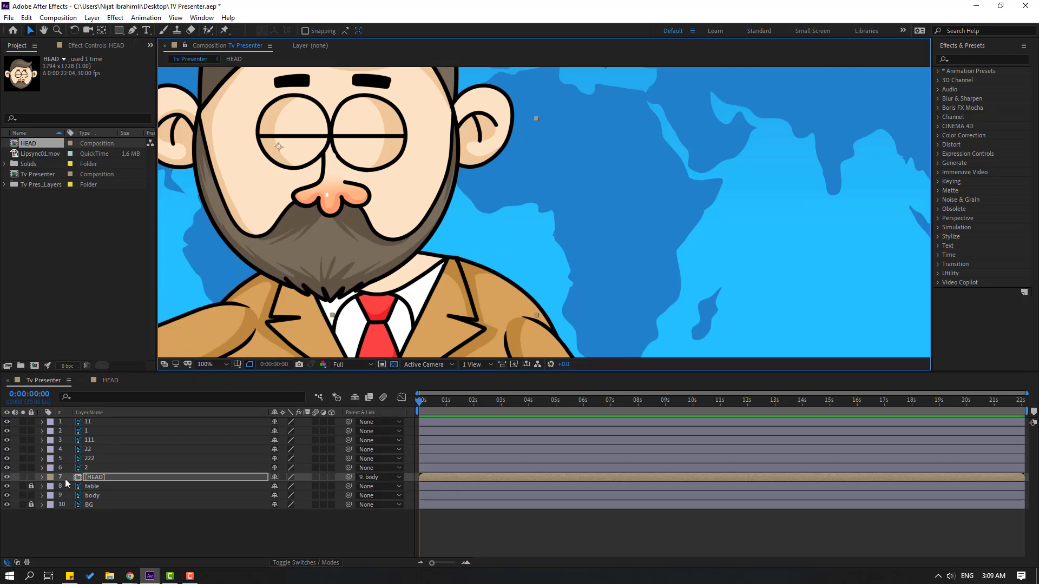
pyautogui.click(23, 477)
pyautogui.scroll(-2, 356, 197)
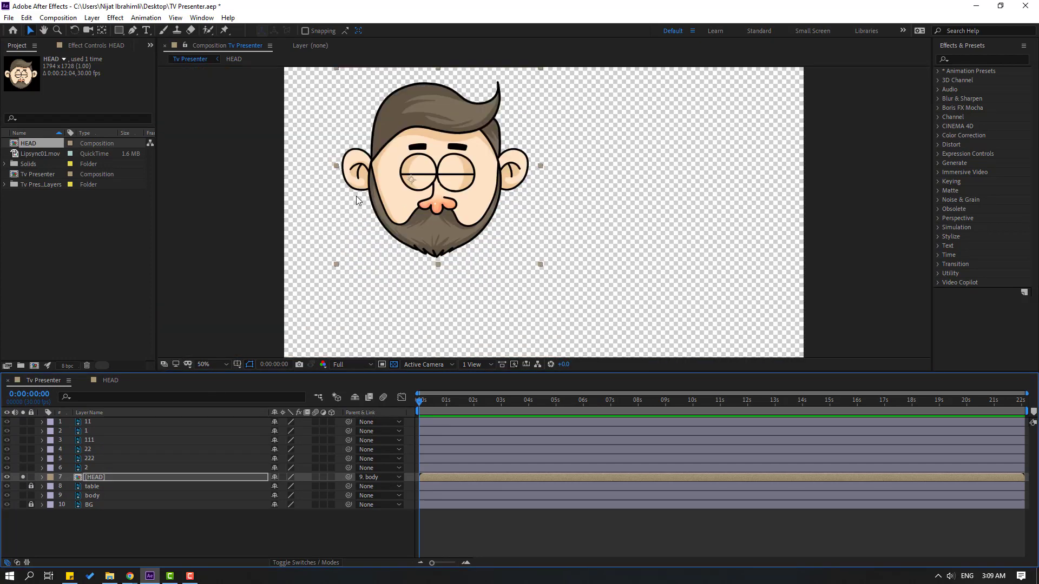
pyautogui.click(101, 30)
pyautogui.moveTo(411, 179); pyautogui.dragTo(449, 263)
pyautogui.click(30, 30)
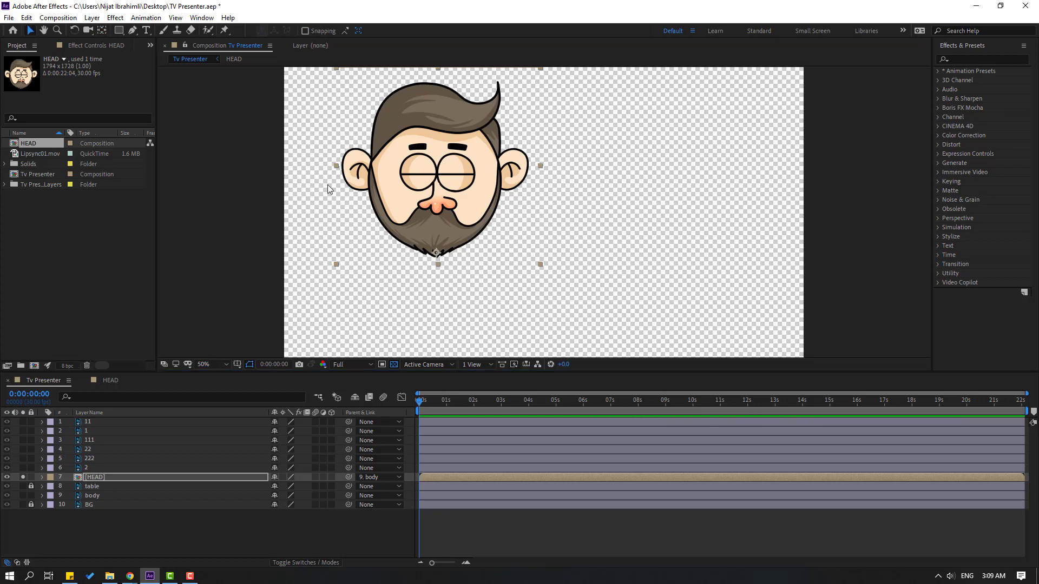
pyautogui.click(24, 477)
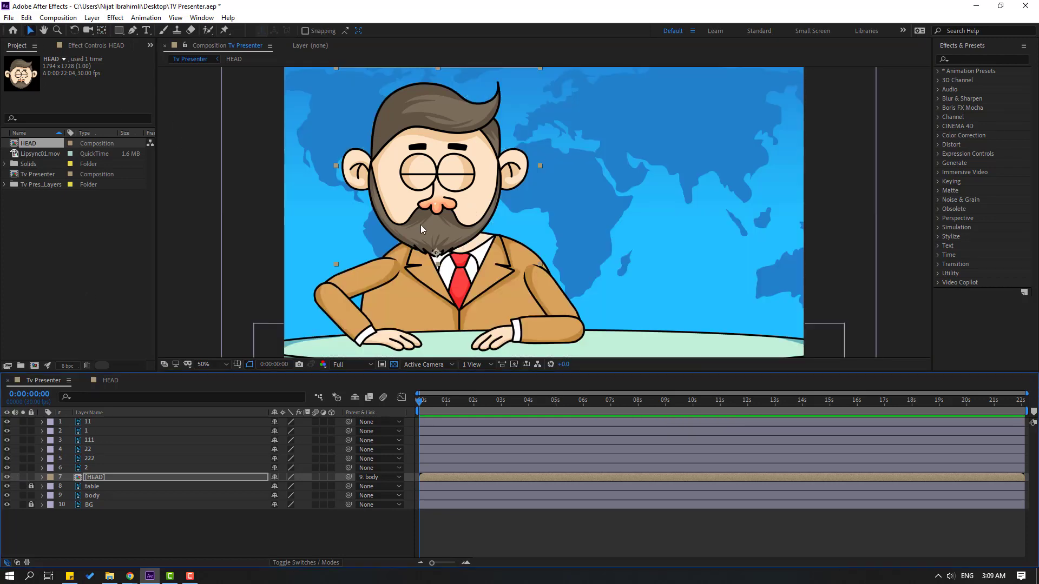
# Reposition the head centrally above the shirt collar, testing its rotation and undoing that test
pyautogui.moveTo(421, 225); pyautogui.dragTo(455, 217)
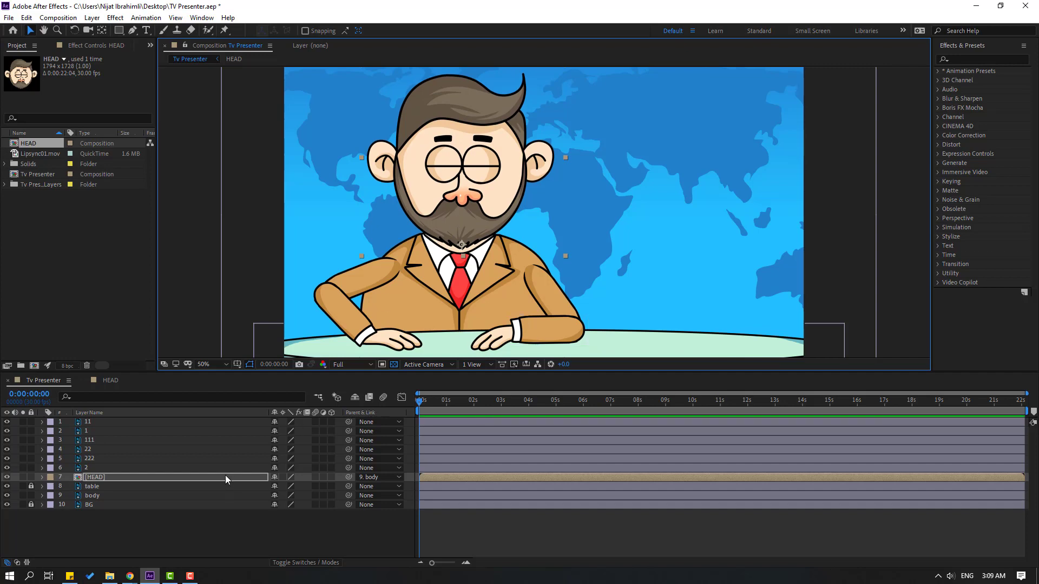
pyautogui.press('r')
pyautogui.moveTo(289, 489); pyautogui.dragTo(285, 489)
pyautogui.hotkey('ctrl', 'z')
pyautogui.moveTo(468, 203); pyautogui.dragTo(468, 204)
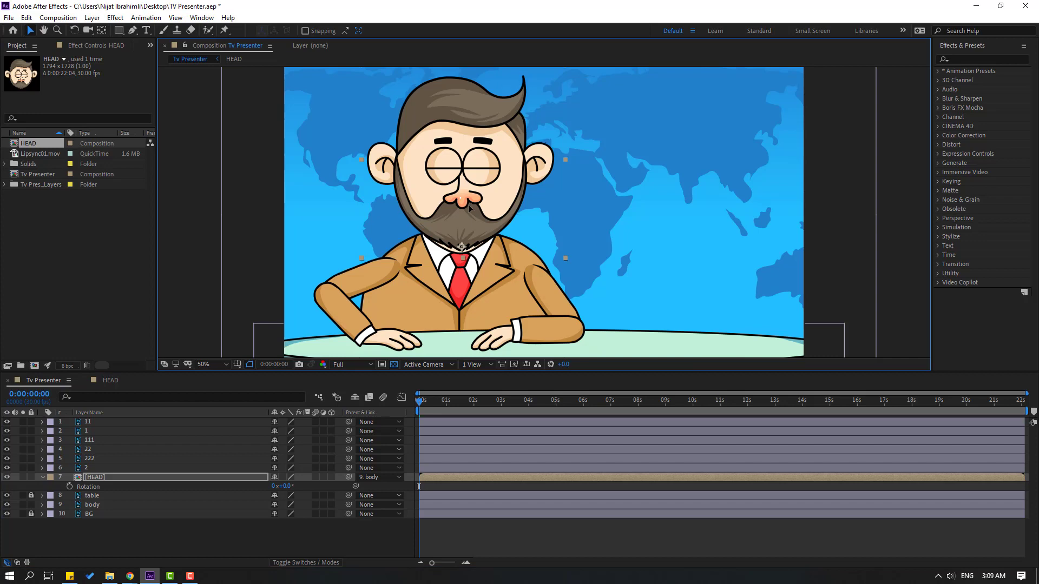
# Move the HEAD layer's anchor point slightly up into the beard, test the rotation, and collapse the layer's properties
pyautogui.press('y')
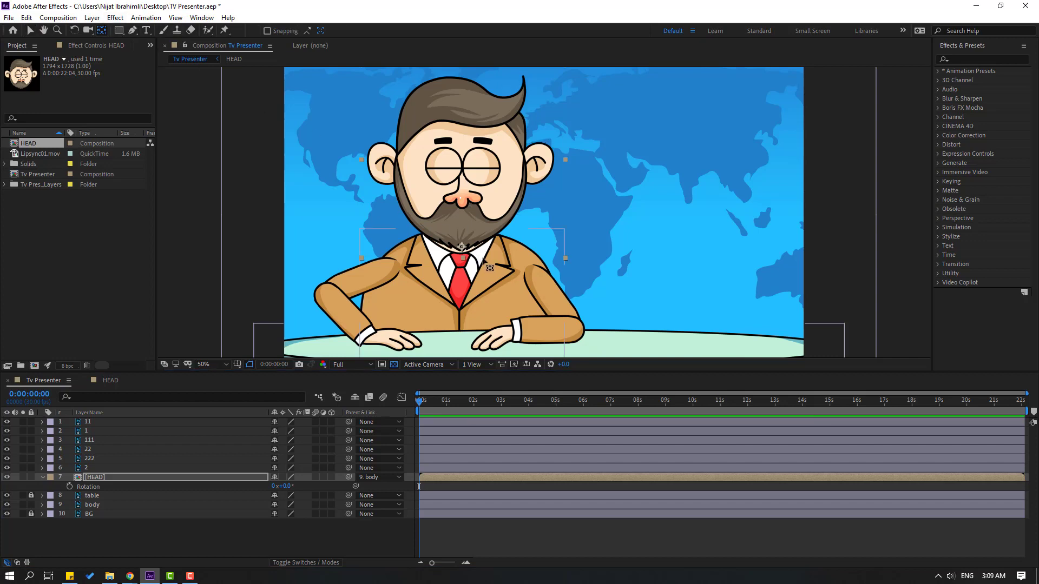
pyautogui.moveTo(463, 247); pyautogui.dragTo(461, 232)
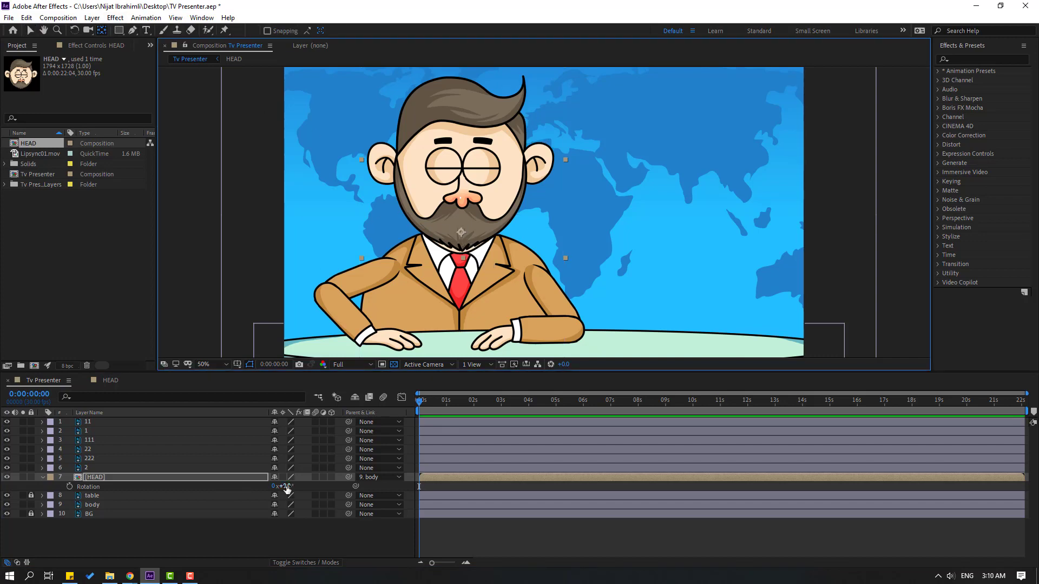
pyautogui.moveTo(287, 488); pyautogui.dragTo(287, 486)
pyautogui.click(29, 31)
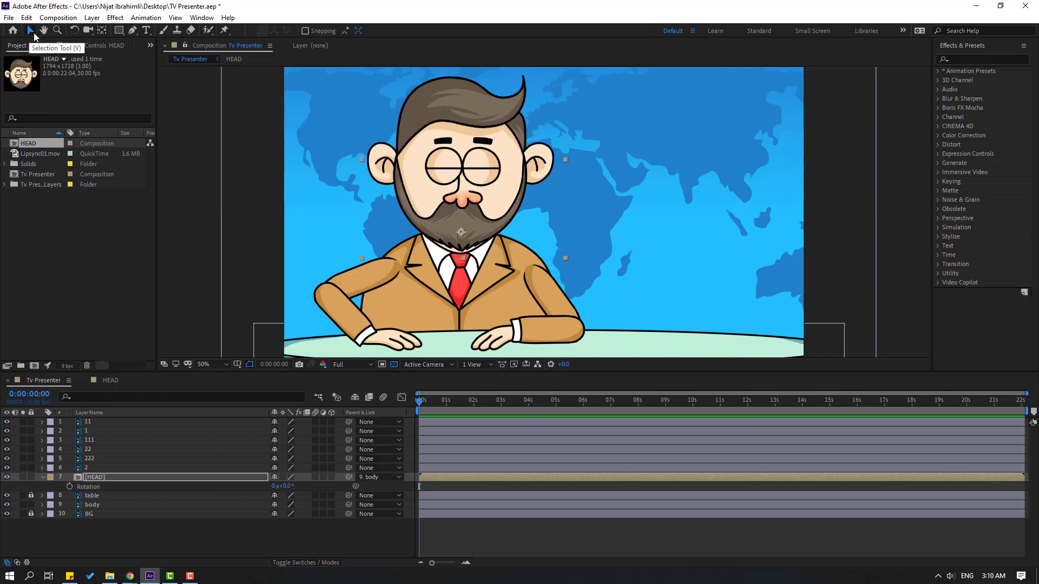
pyautogui.click(42, 477)
# Select layers 1, 11 and 111 and open the Duik Bassel.2 script's Links & constraints rigging tools
pyautogui.click(89, 429)
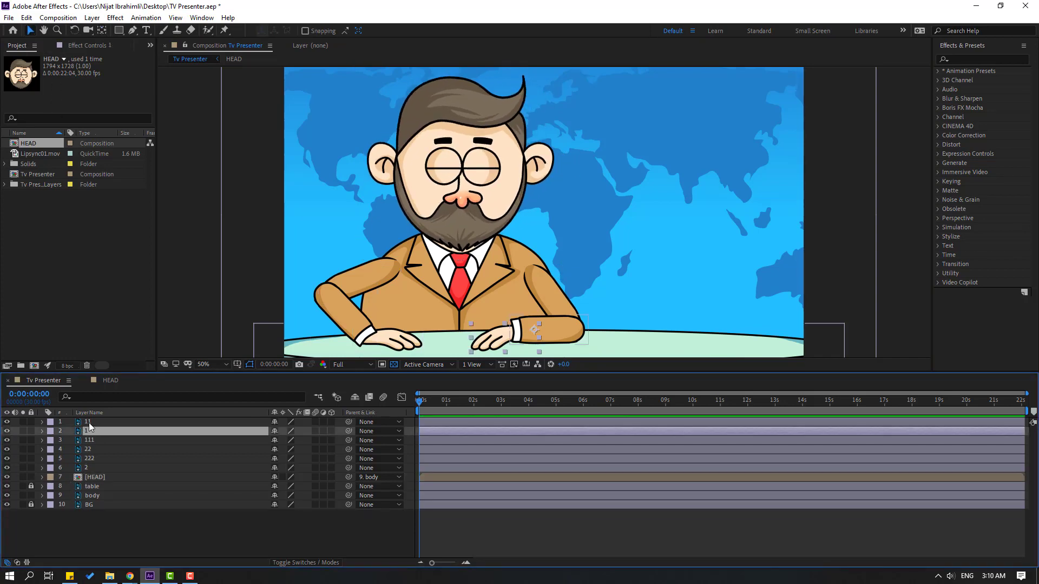
pyautogui.keyDown('shift'); pyautogui.click(89, 423); pyautogui.keyUp('shift')
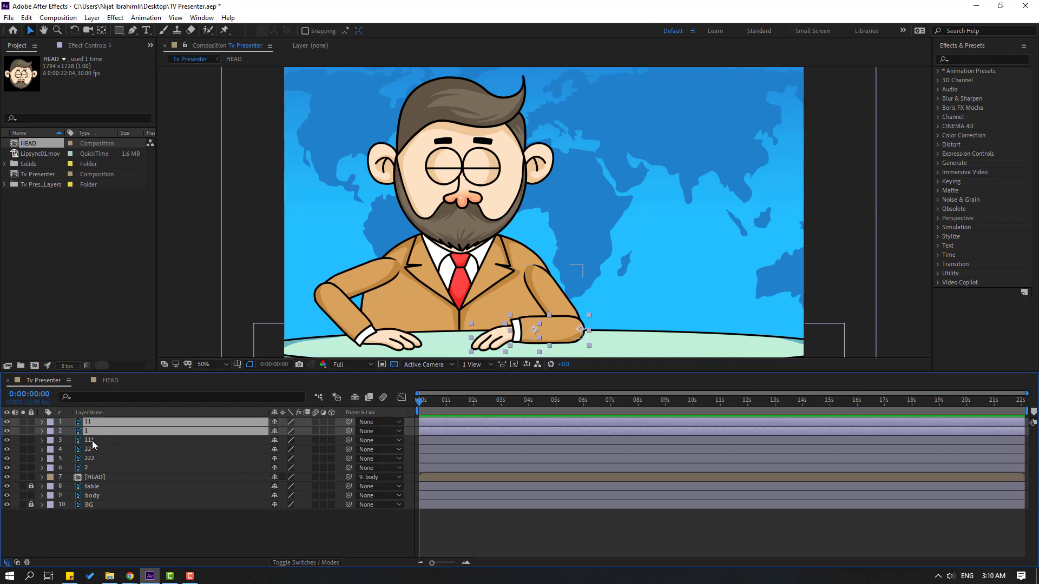
pyautogui.keyDown('shift'); pyautogui.click(92, 440); pyautogui.keyUp('shift')
pyautogui.click(198, 17)
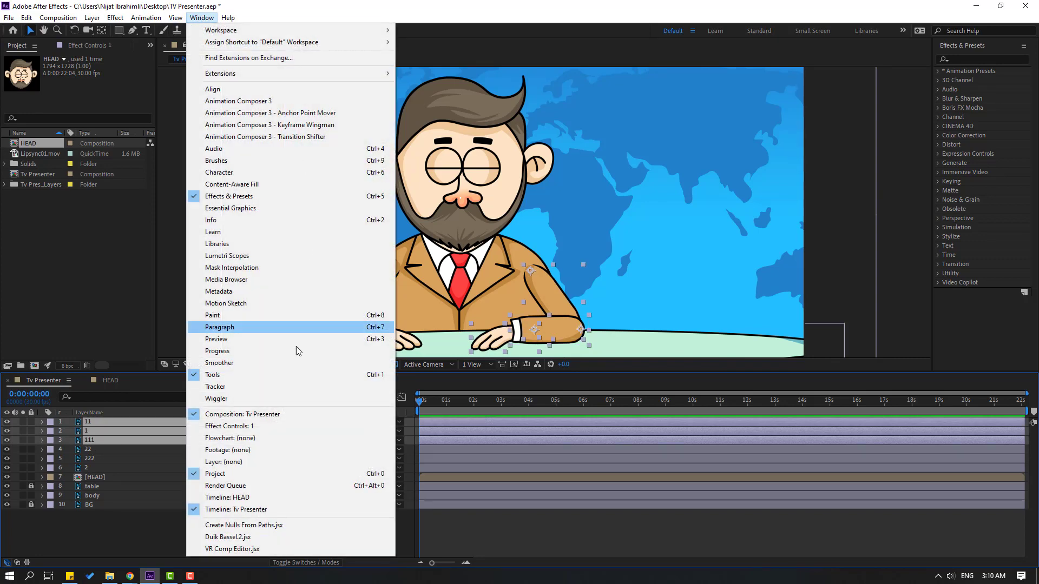
pyautogui.click(239, 538)
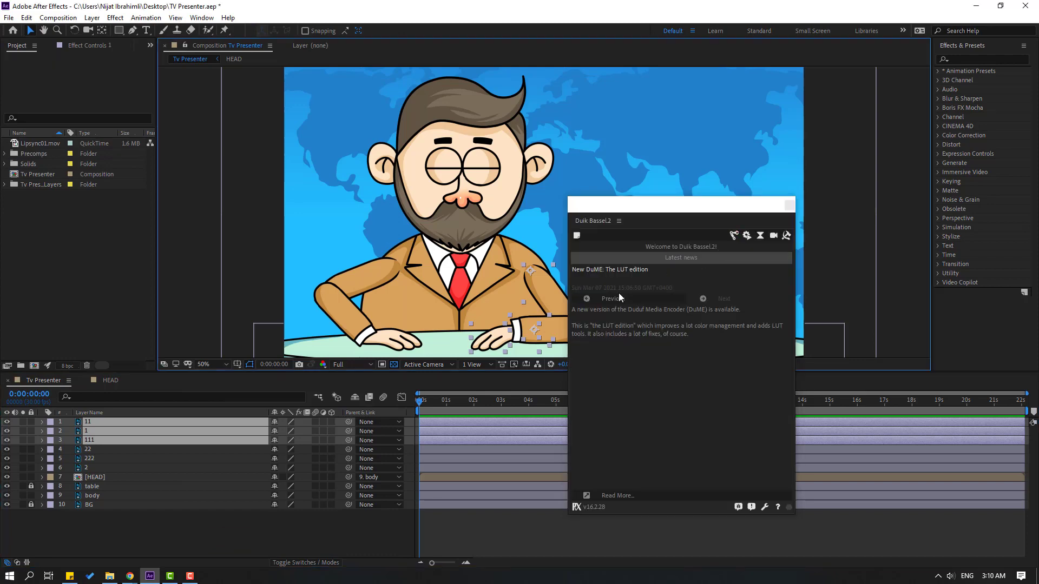
pyautogui.click(732, 235)
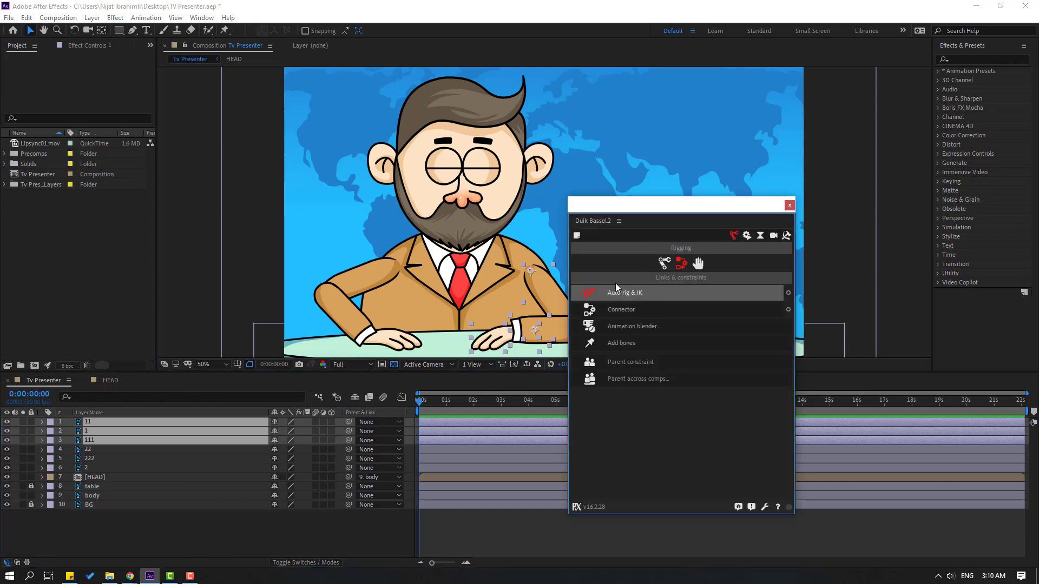
# Parent the first arm's chain: layer 1 to 11, 11 to 111, and 111 to the body layer
pyautogui.click(106, 546)
pyautogui.click(96, 434)
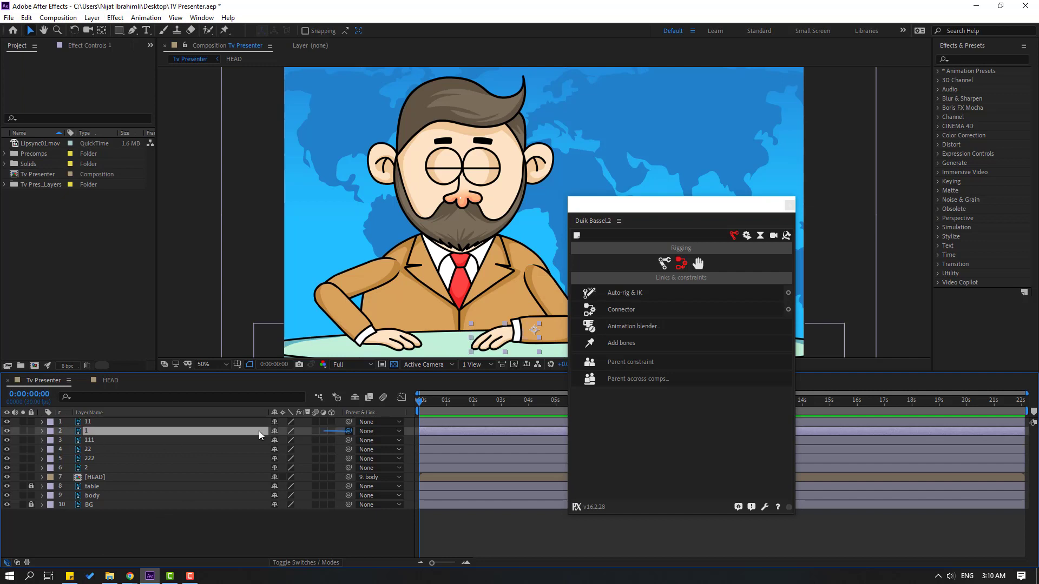
pyautogui.moveTo(258, 431); pyautogui.dragTo(88, 420)
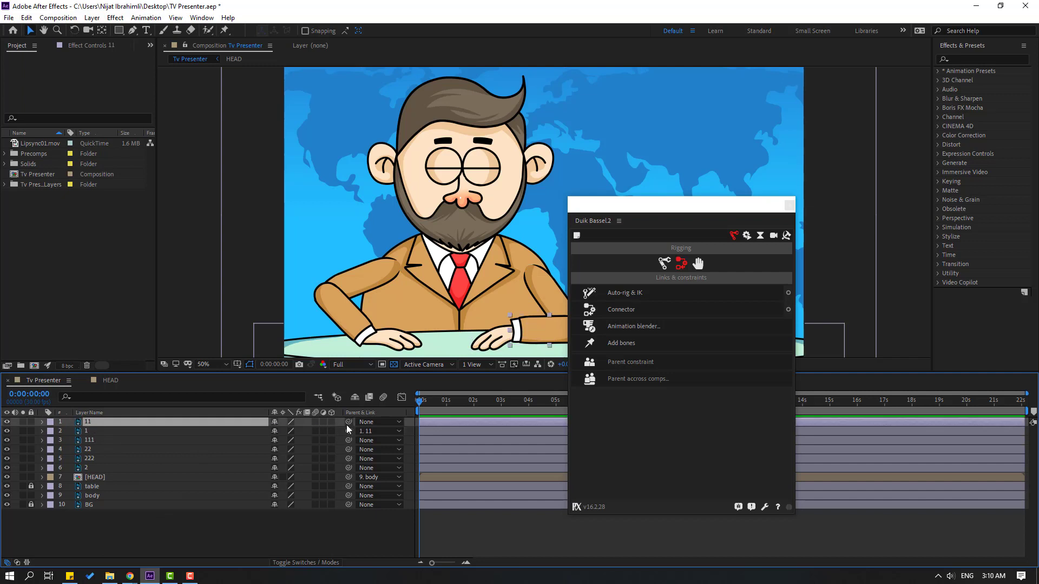
pyautogui.moveTo(346, 424); pyautogui.dragTo(92, 440)
pyautogui.click(89, 441)
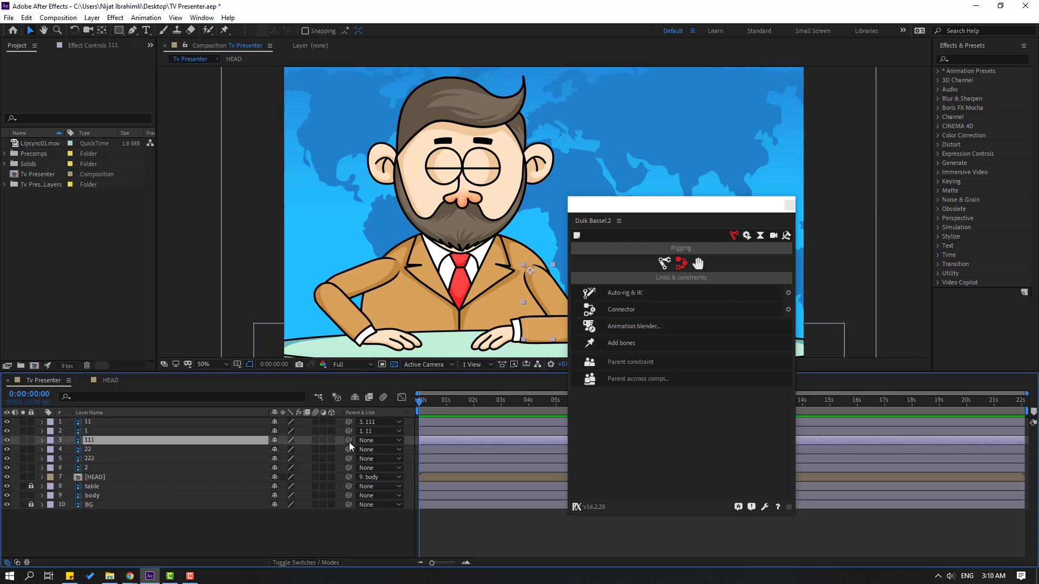
pyautogui.moveTo(349, 441); pyautogui.dragTo(93, 496)
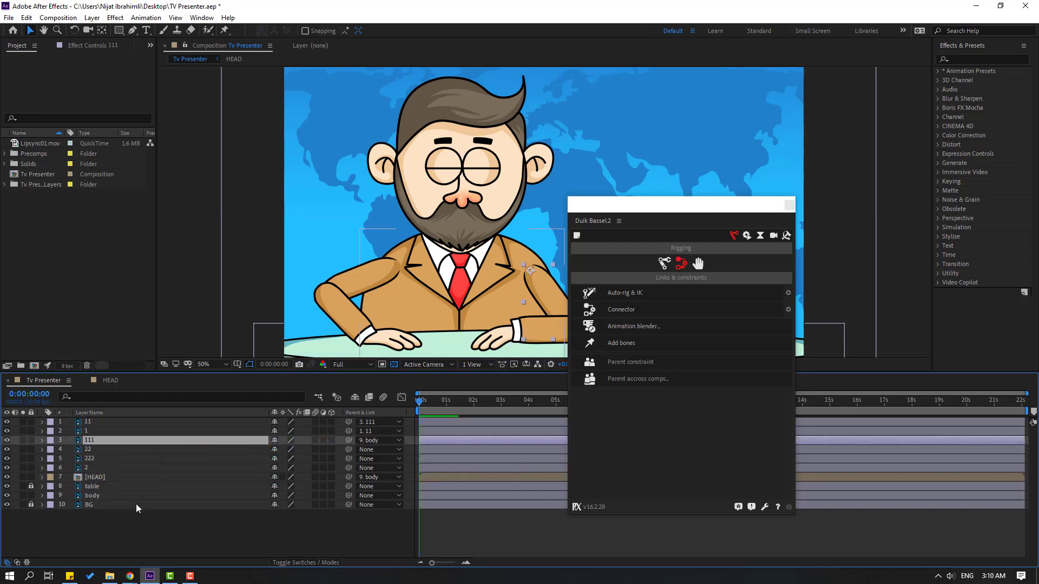
# Parent the other arm's chain: layer 2 to 22, 22 to 222, and 222 to the body layer
pyautogui.click(86, 468)
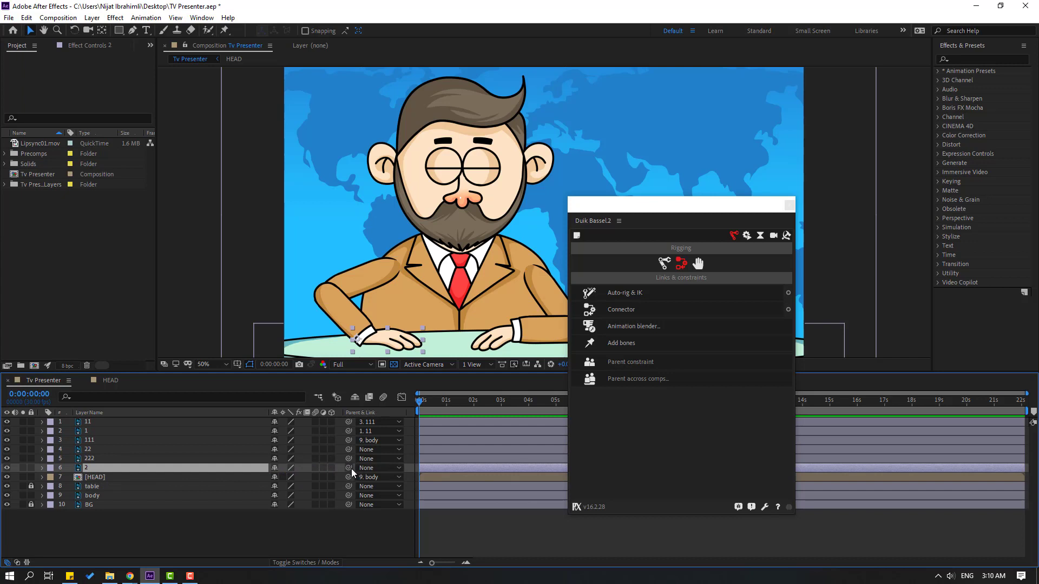
pyautogui.moveTo(352, 468); pyautogui.dragTo(86, 450)
pyautogui.click(86, 451)
pyautogui.moveTo(347, 449); pyautogui.dragTo(86, 459)
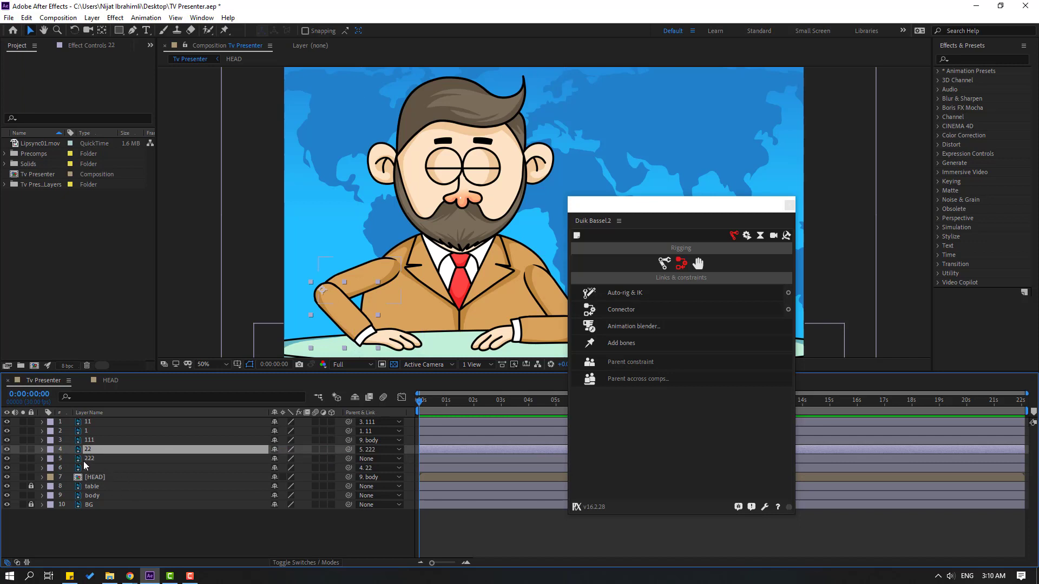
pyautogui.click(86, 459)
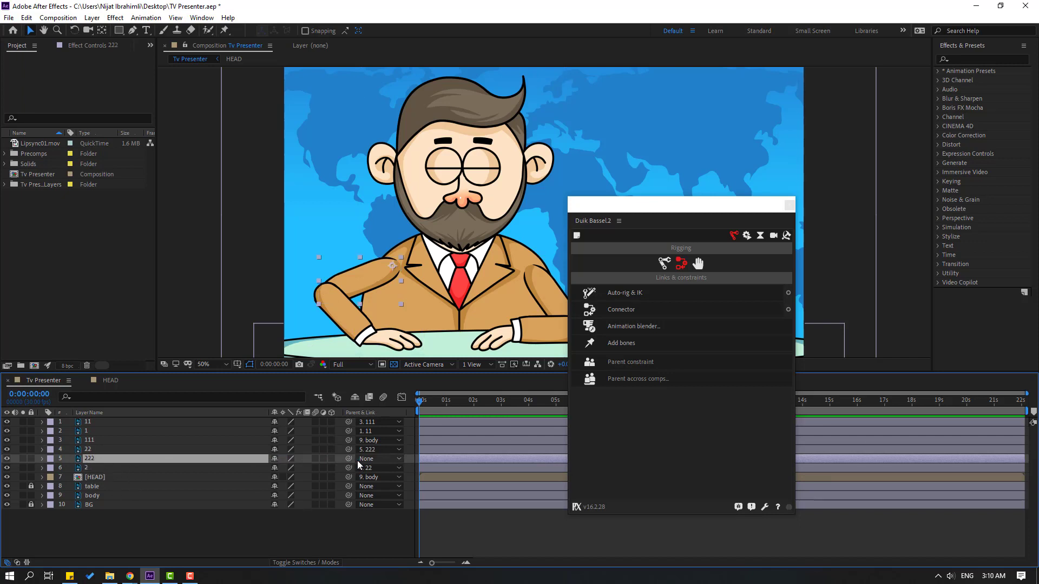
pyautogui.moveTo(349, 458); pyautogui.dragTo(91, 496)
pyautogui.click(112, 530)
# Select layers 1, 11 and 111 in that order, apply Duik's Auto-rig & IK, and move the Duik window clear of the character
pyautogui.click(92, 429)
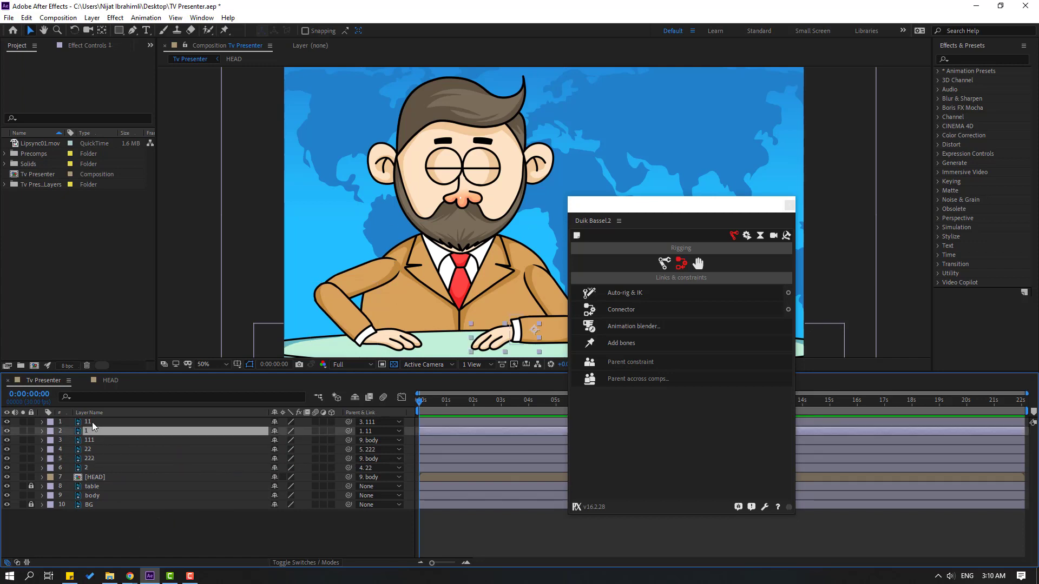
pyautogui.keyDown('ctrl'); pyautogui.click(92, 421); pyautogui.keyUp('ctrl')
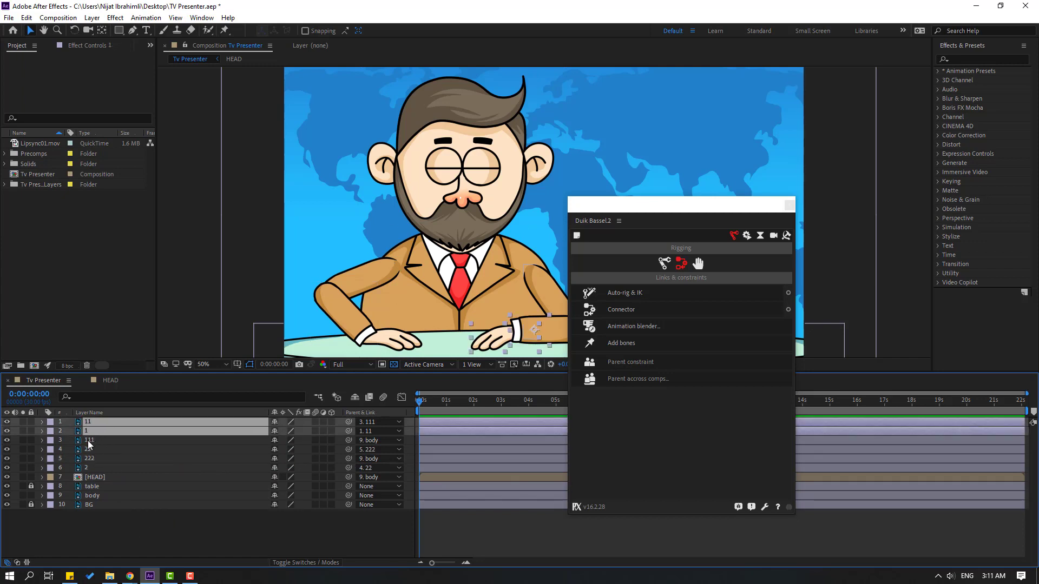
pyautogui.keyDown('ctrl'); pyautogui.click(87, 440); pyautogui.keyUp('ctrl')
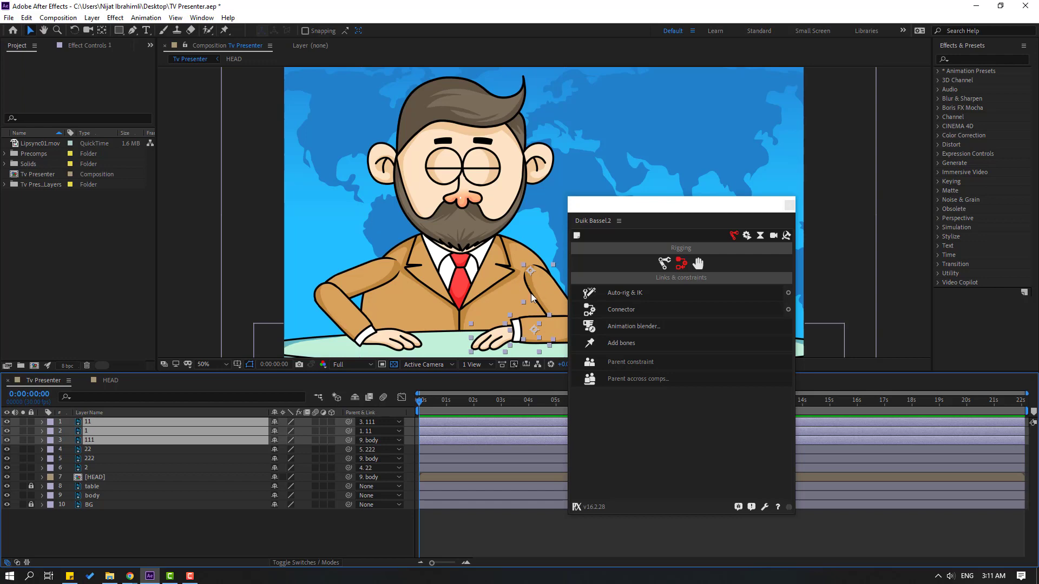
pyautogui.click(625, 293)
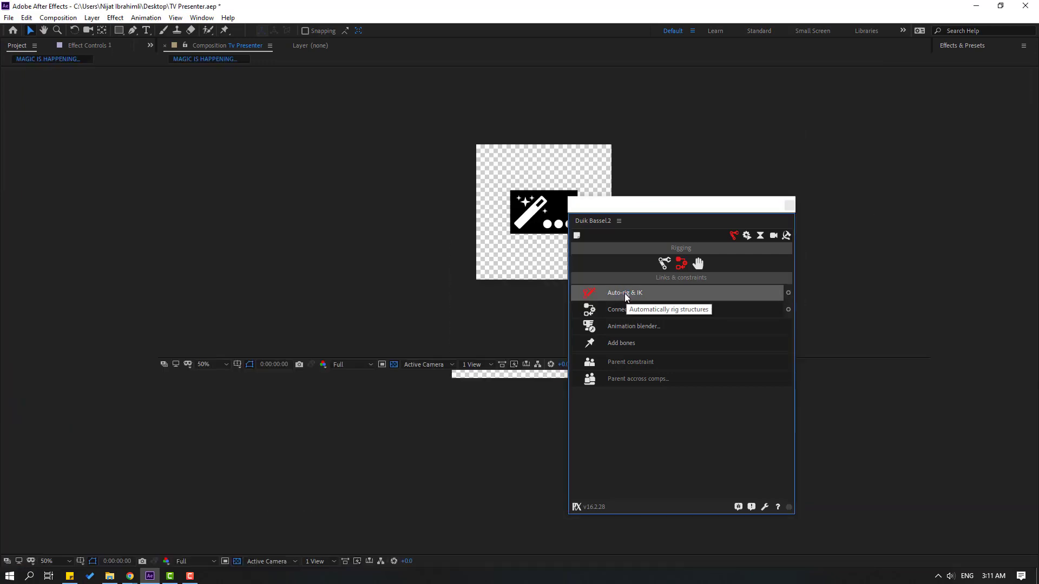
pyautogui.moveTo(622, 207); pyautogui.dragTo(728, 177)
# Collapse the new arm controller layer's properties and enlarge its icon size in the Controller effect
pyautogui.moveTo(537, 331); pyautogui.dragTo(537, 331)
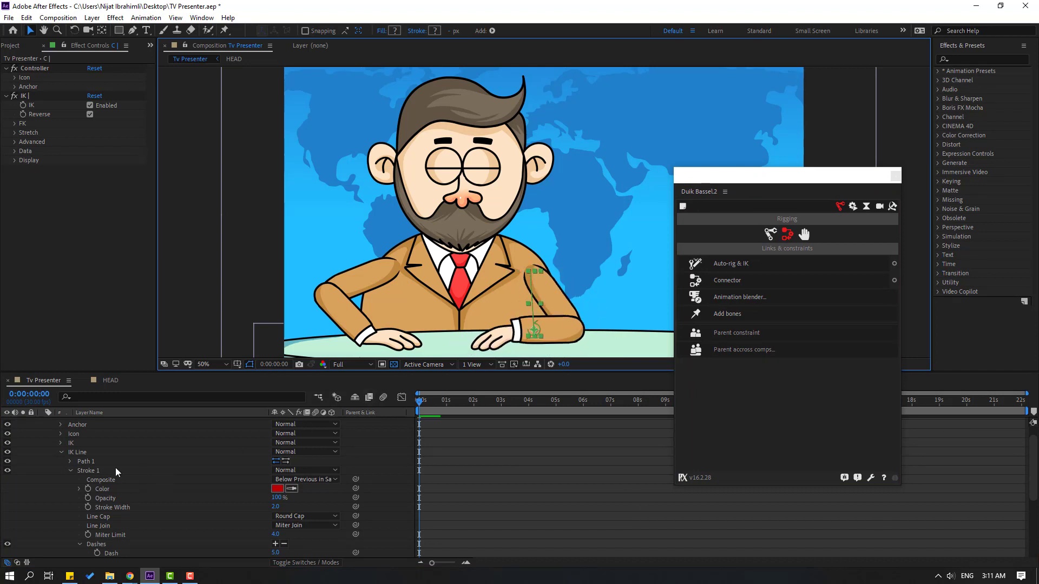
pyautogui.scroll(2, 113, 469)
pyautogui.click(42, 423)
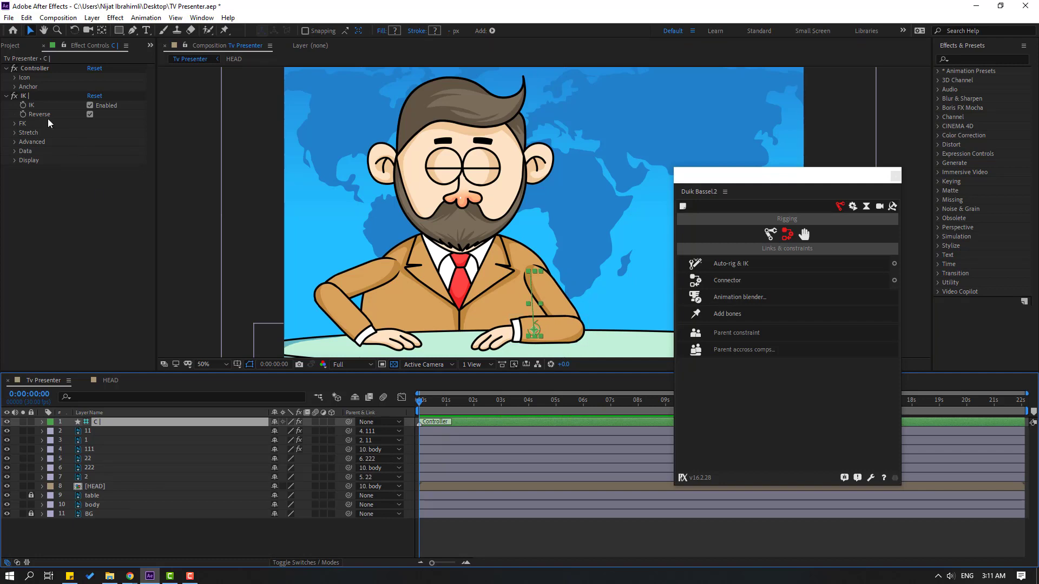
pyautogui.click(15, 77)
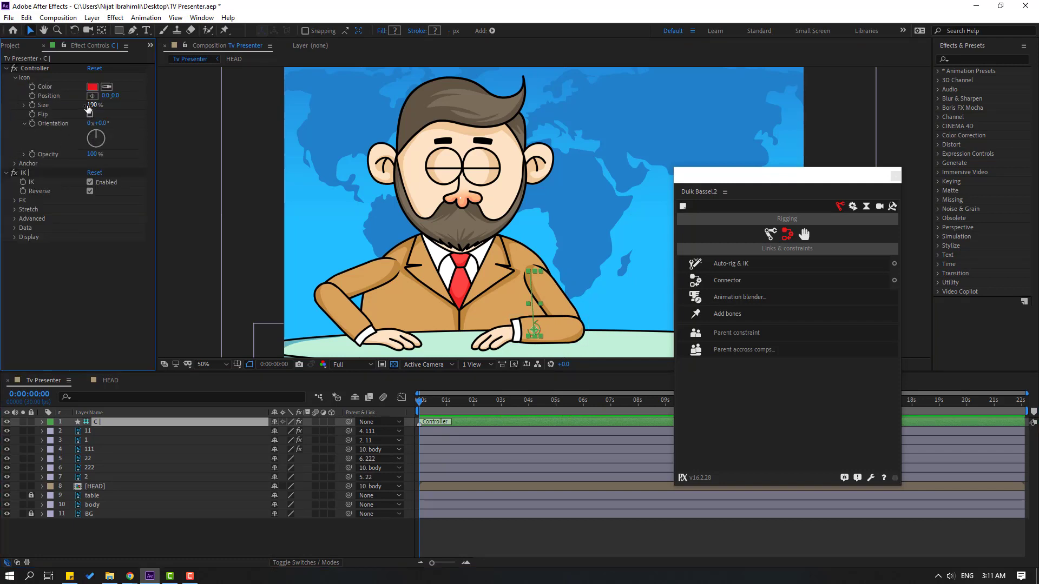
pyautogui.moveTo(92, 105); pyautogui.dragTo(95, 105)
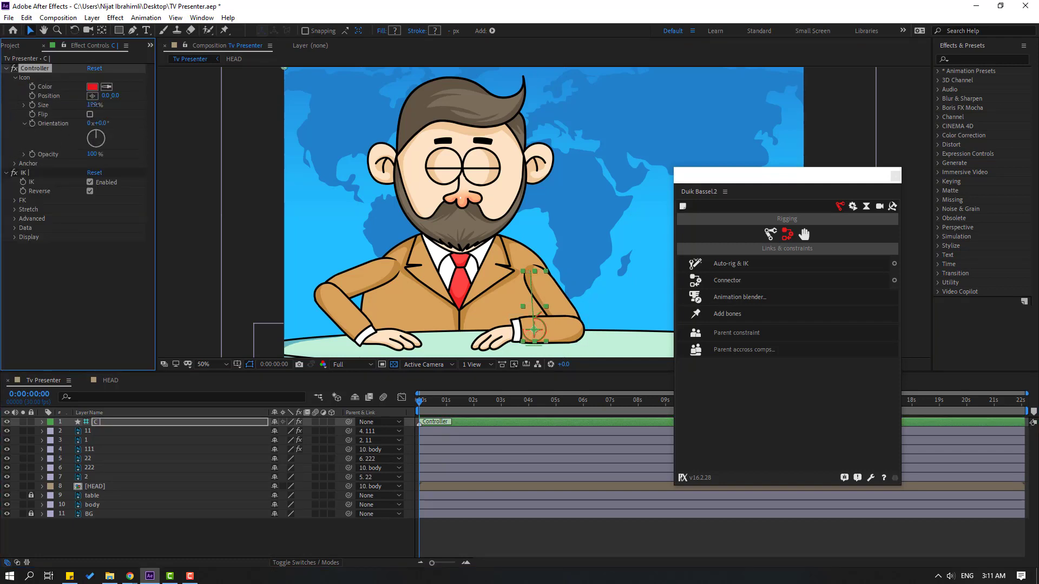
# Select layers 2, 22 and 222 in that order and apply Duik's Auto-rig & IK
pyautogui.click(82, 441)
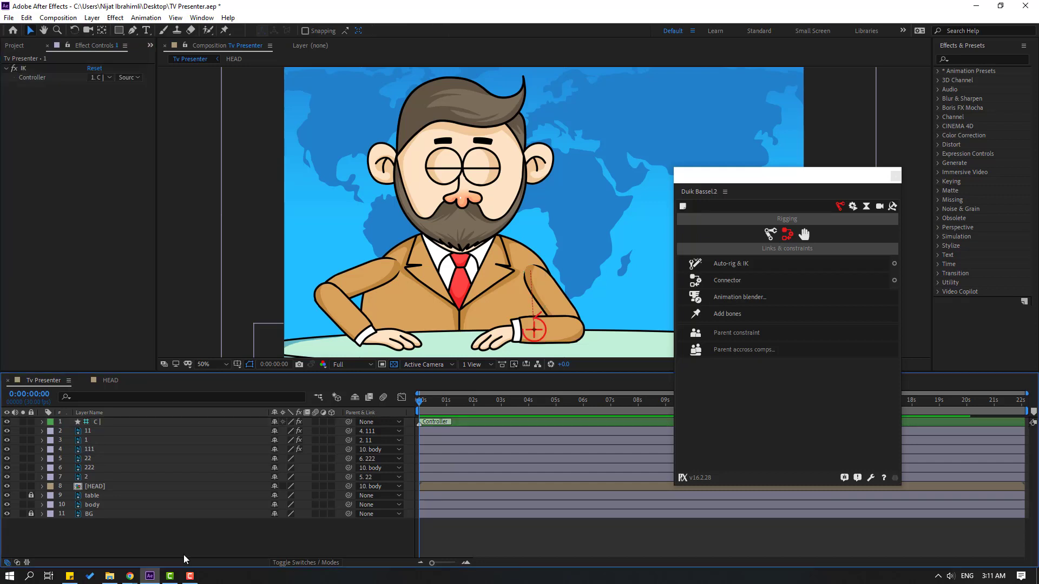
pyautogui.keyDown('ctrl'); pyautogui.click(93, 459); pyautogui.keyUp('ctrl')
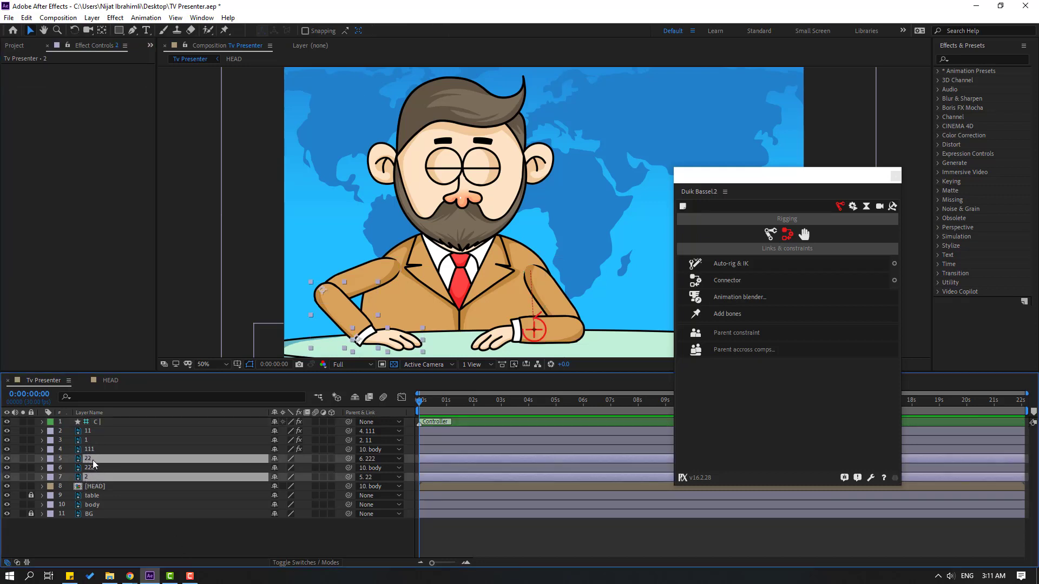
pyautogui.keyDown('ctrl'); pyautogui.click(92, 468); pyautogui.keyUp('ctrl')
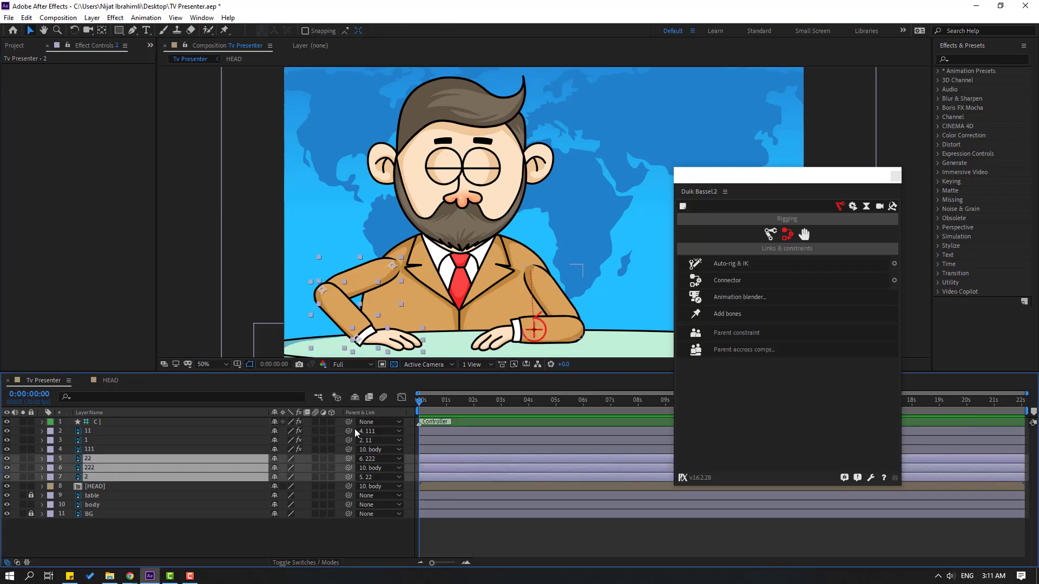
pyautogui.click(730, 265)
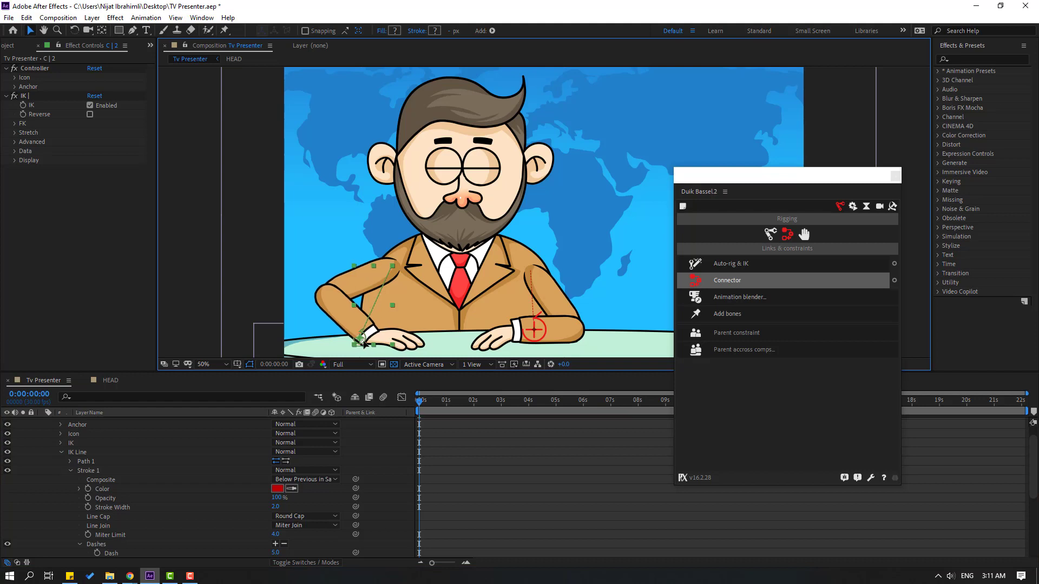
# Collapse the second arm controller's layer properties and set its icon size to 210% in the Controller effect
pyautogui.scroll(1, 75, 451)
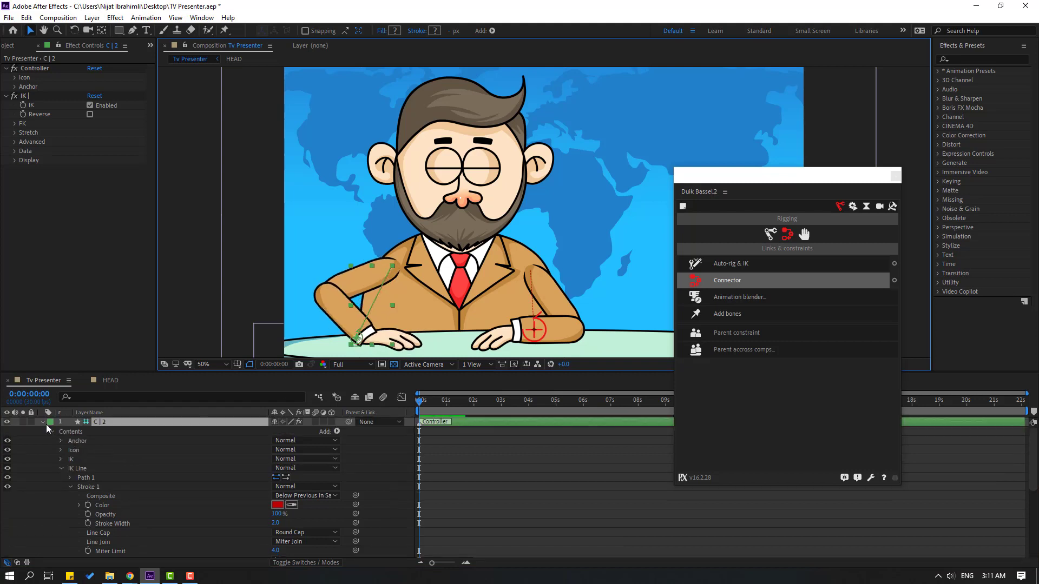
pyautogui.click(43, 423)
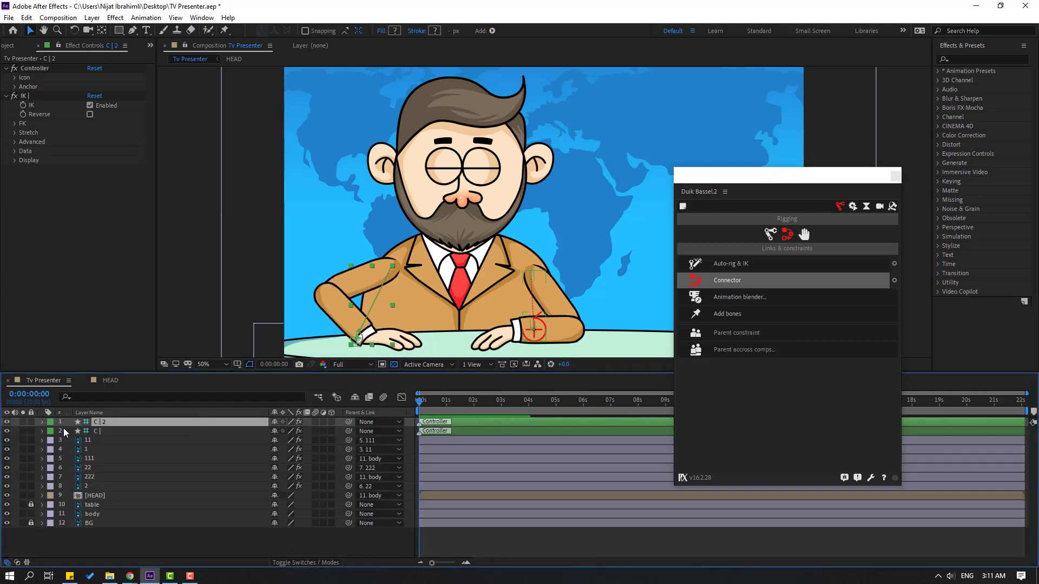
pyautogui.click(14, 78)
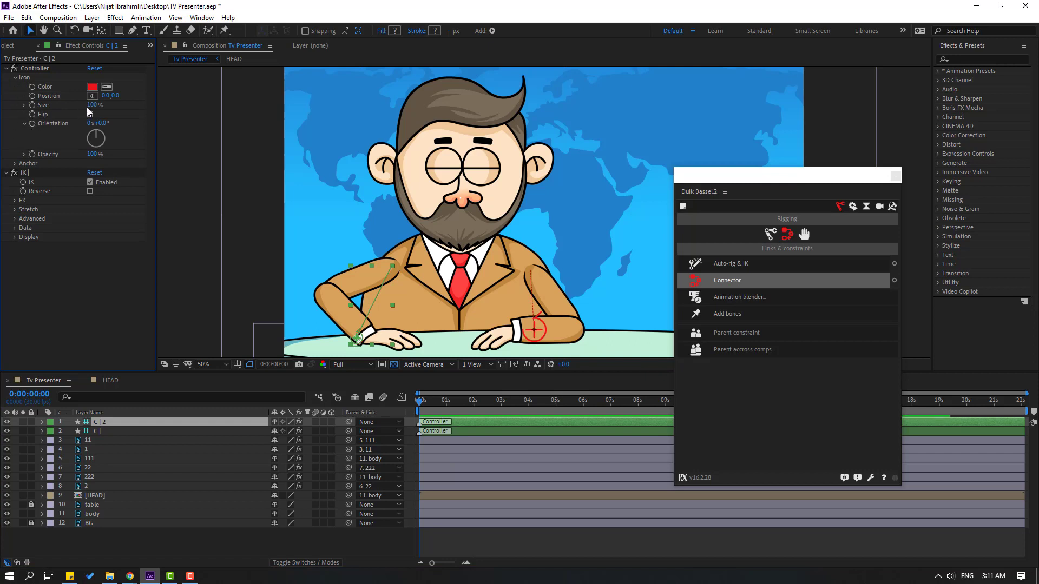
pyautogui.moveTo(92, 105); pyautogui.dragTo(152, 105)
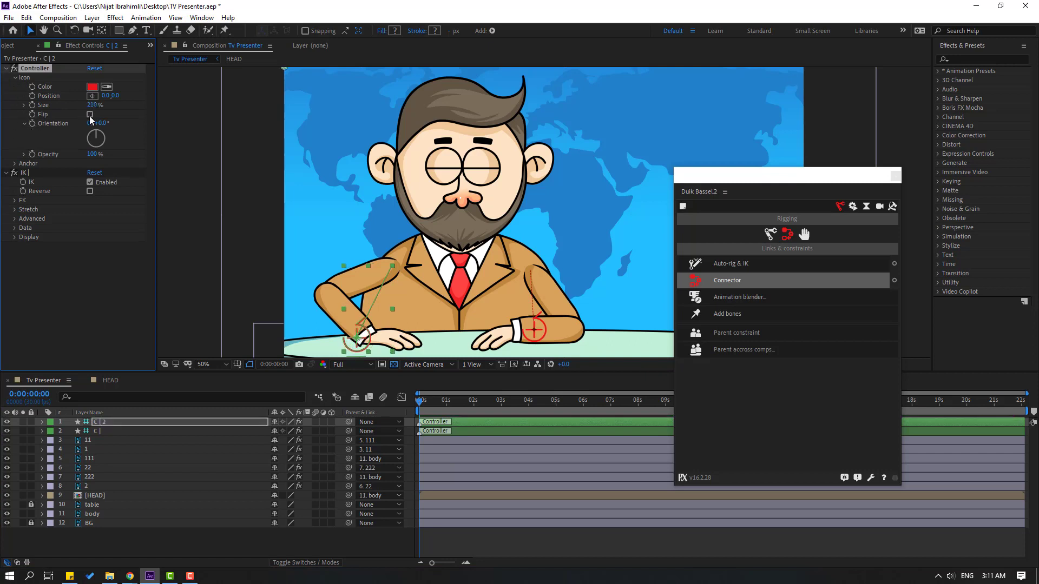
# Rename the first arm controller layer HAND_RIGHT and the second one HAND_LEFT
pyautogui.click(95, 430)
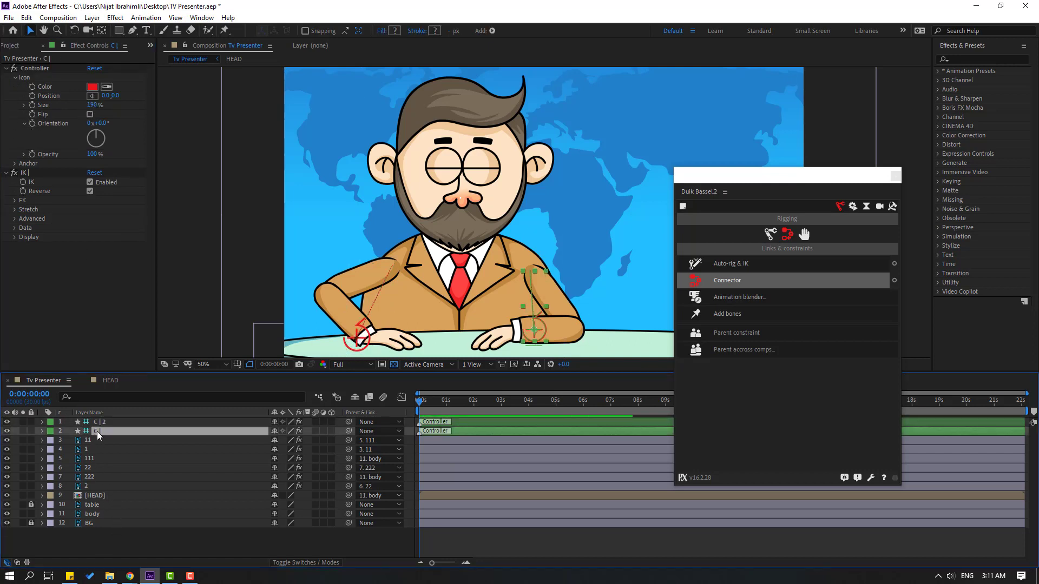
pyautogui.press('Return')
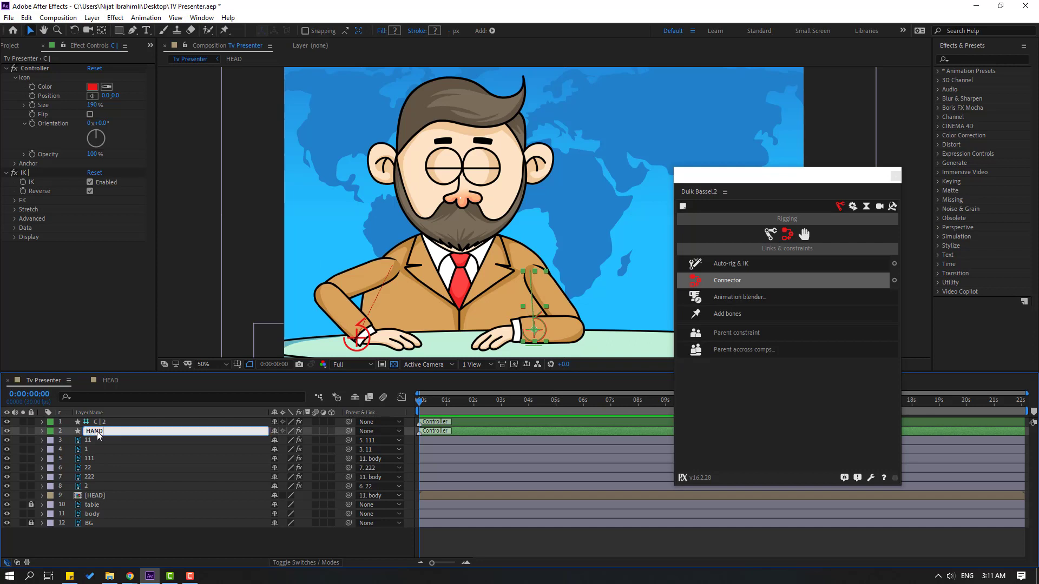
pyautogui.write('HAND_RIGHT')
pyautogui.press('Return')
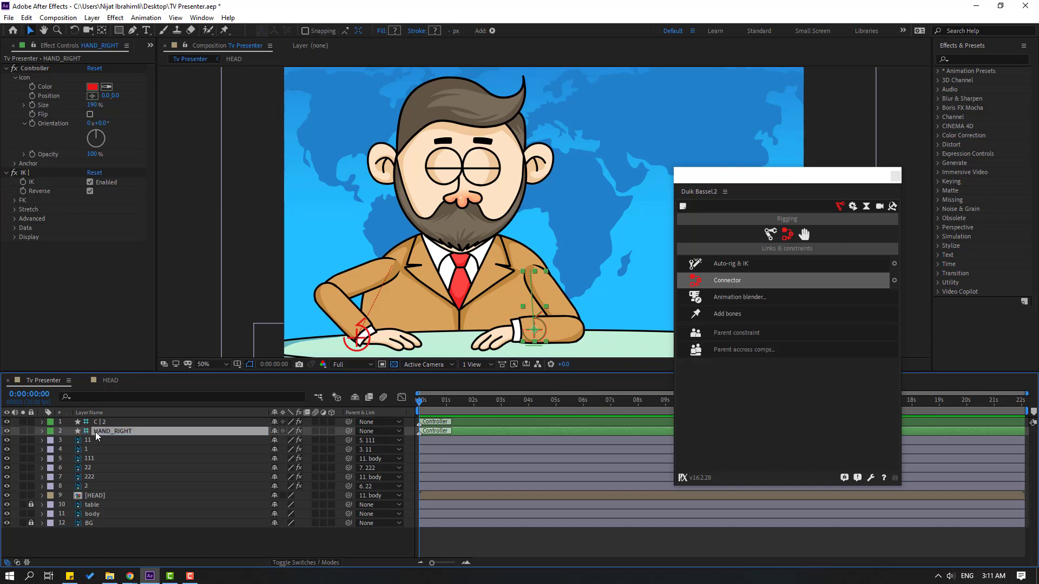
pyautogui.hotkey('ctrl', 'Up')
pyautogui.press('Return')
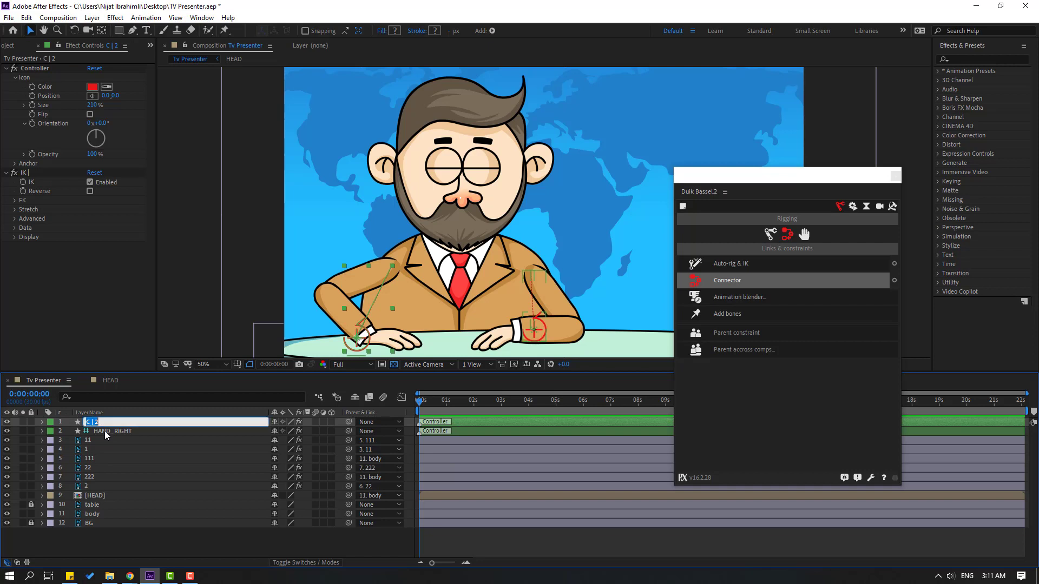
pyautogui.write('HAND_LEFT')
pyautogui.press('Return')
# Close the Duik window and reveal the body layer's Rotation property
pyautogui.click(83, 514)
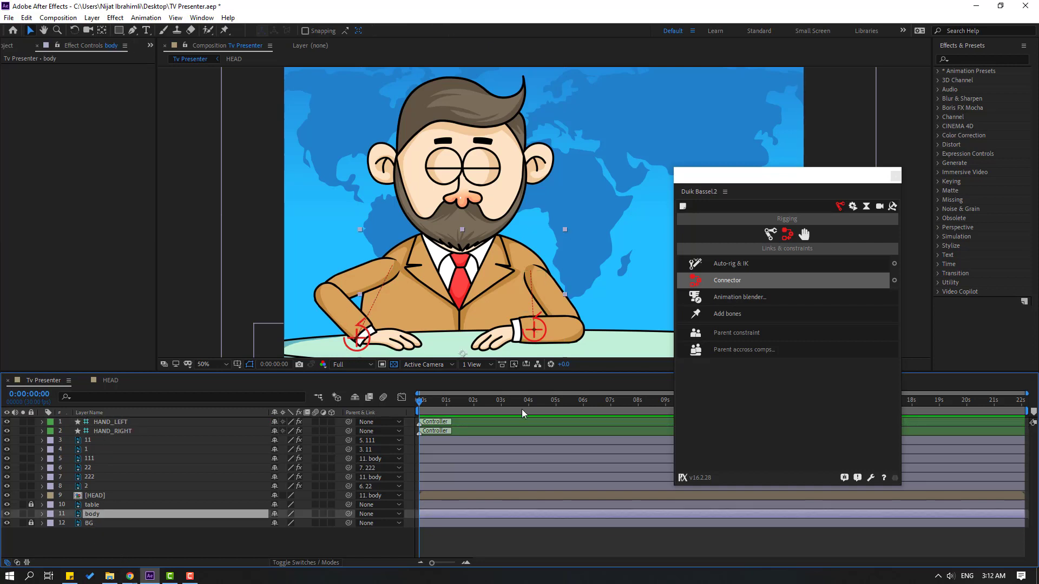
pyautogui.click(896, 175)
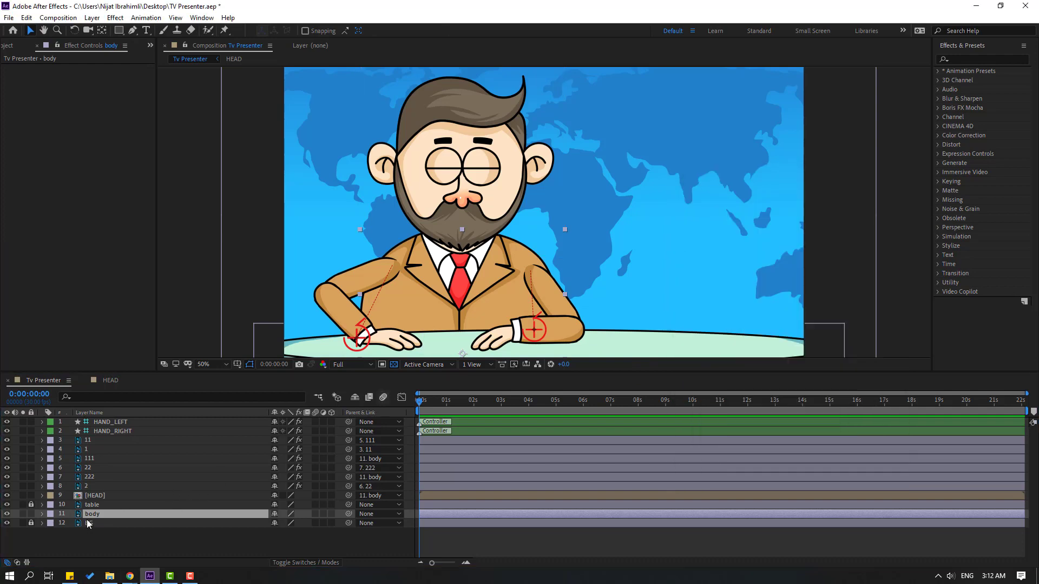
pyautogui.press('r')
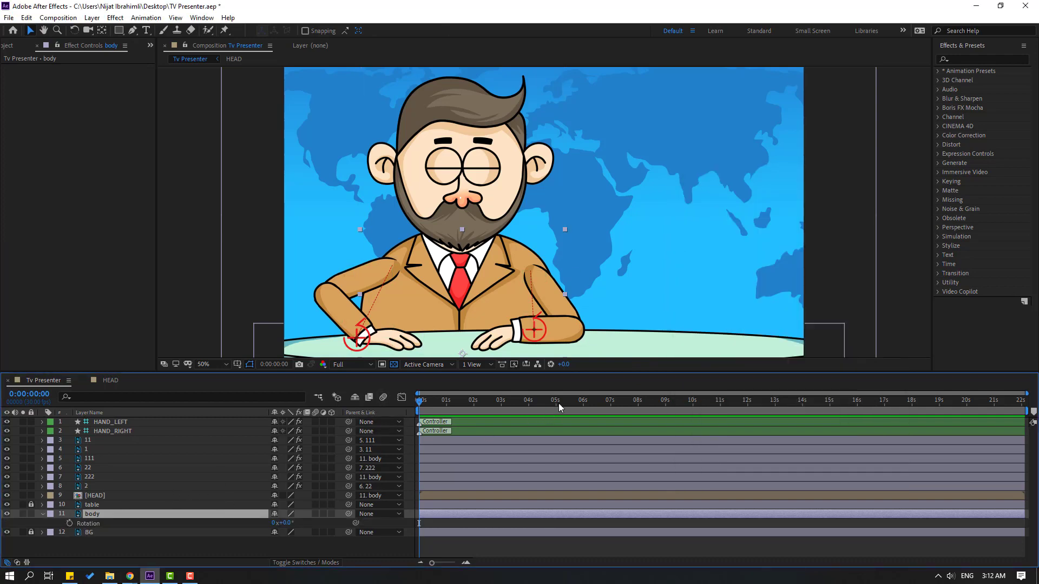
# End the work area at 0:00:04:29, trim the composition to it and play the preview
pyautogui.click(554, 402)
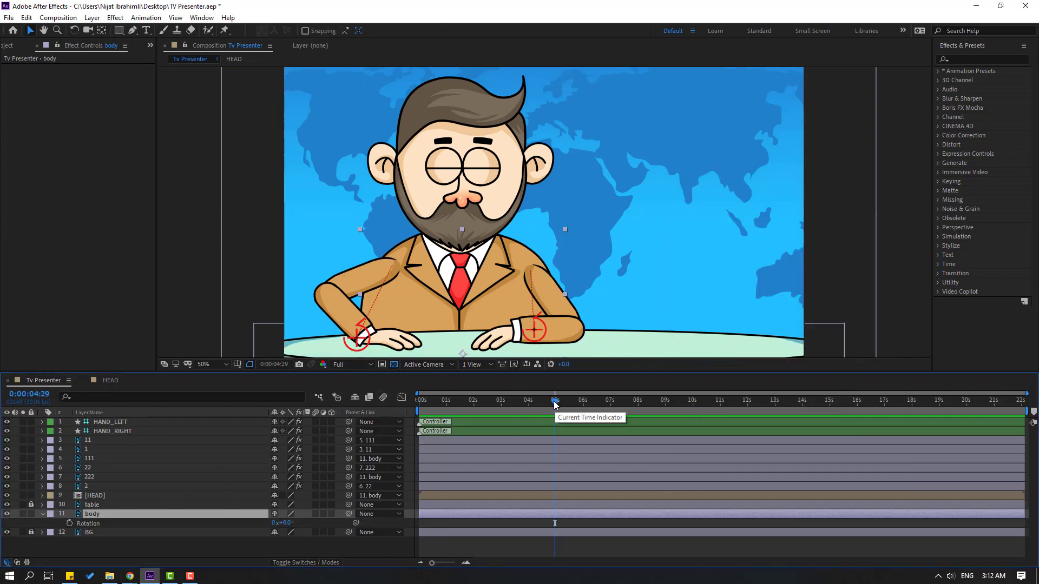
pyautogui.rightClick(533, 414)
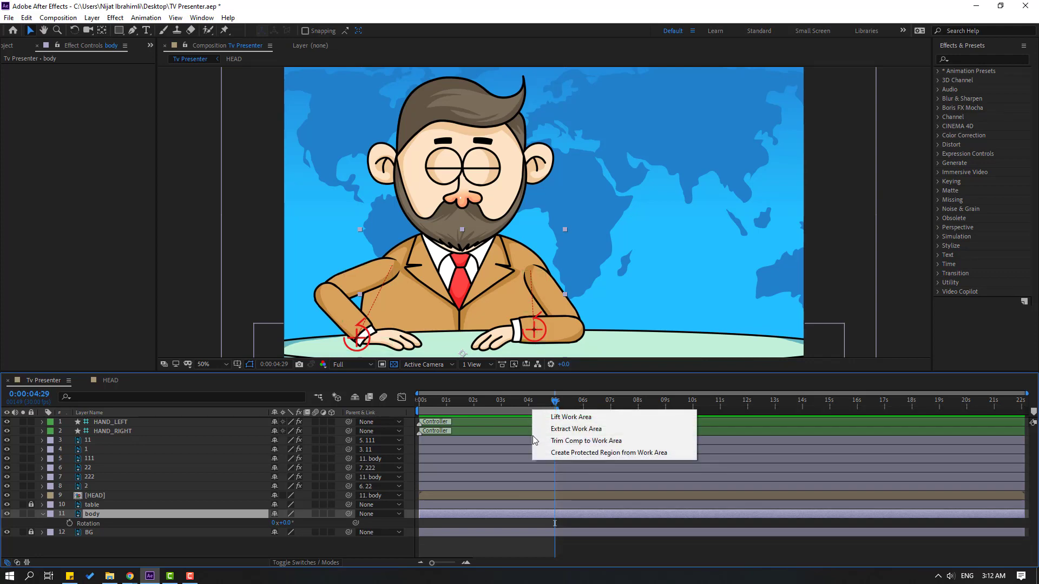
pyautogui.click(623, 441)
pyautogui.press('space')
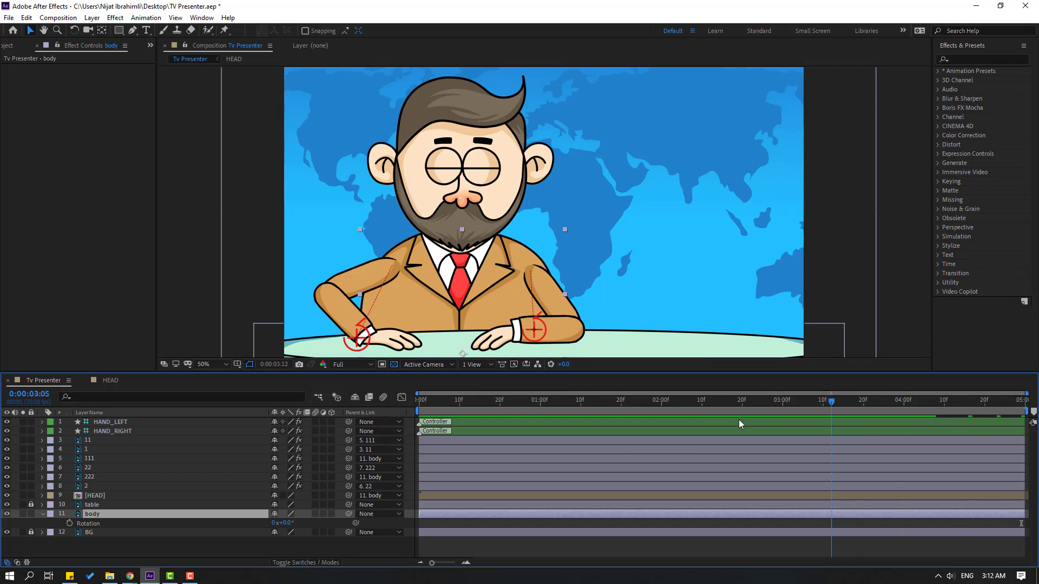
# Keyframe the body layer's rotation at 0° on 0:00:00:04 and at 7° on 0:00:00:14
pyautogui.moveTo(739, 420); pyautogui.dragTo(530, 426)
pyautogui.moveTo(438, 431); pyautogui.dragTo(434, 433)
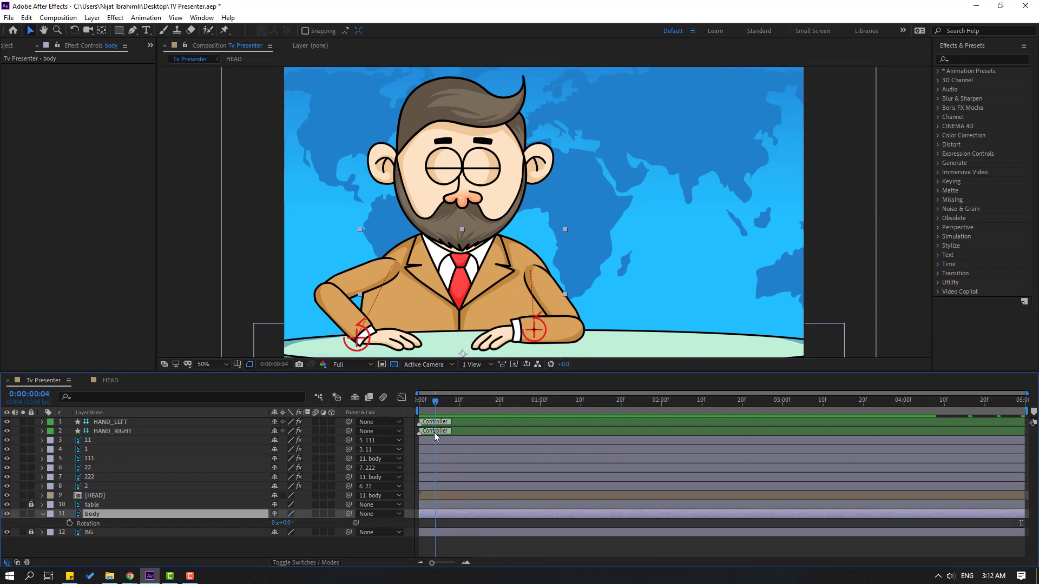
pyautogui.click(69, 523)
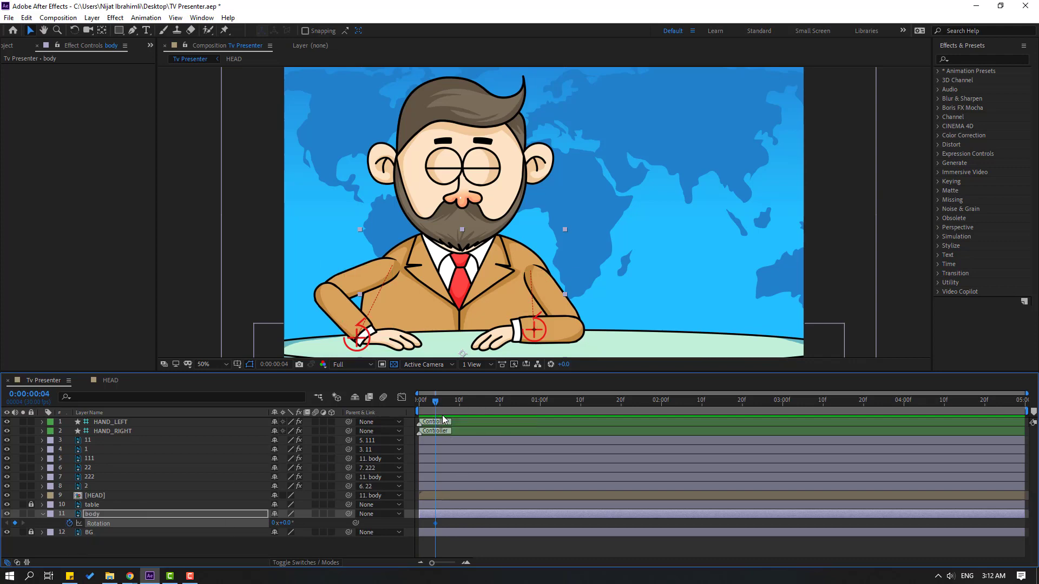
pyautogui.hotkey('shift', 'pagedown')
pyautogui.moveTo(285, 523); pyautogui.dragTo(288, 524)
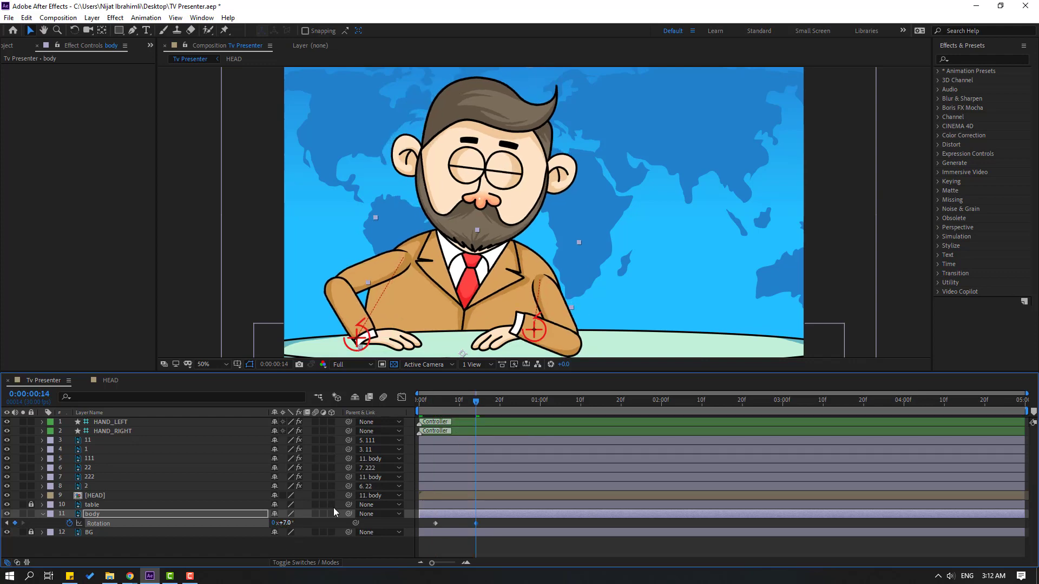
# Hold the body's tilt until about 0:00:01:14, keyframe its rotation at -7° ten frames on, and hold that until about 0:00:02:14
pyautogui.moveTo(476, 401); pyautogui.dragTo(637, 405)
pyautogui.moveTo(285, 523); pyautogui.dragTo(276, 523)
pyautogui.moveTo(706, 404); pyautogui.dragTo(717, 403)
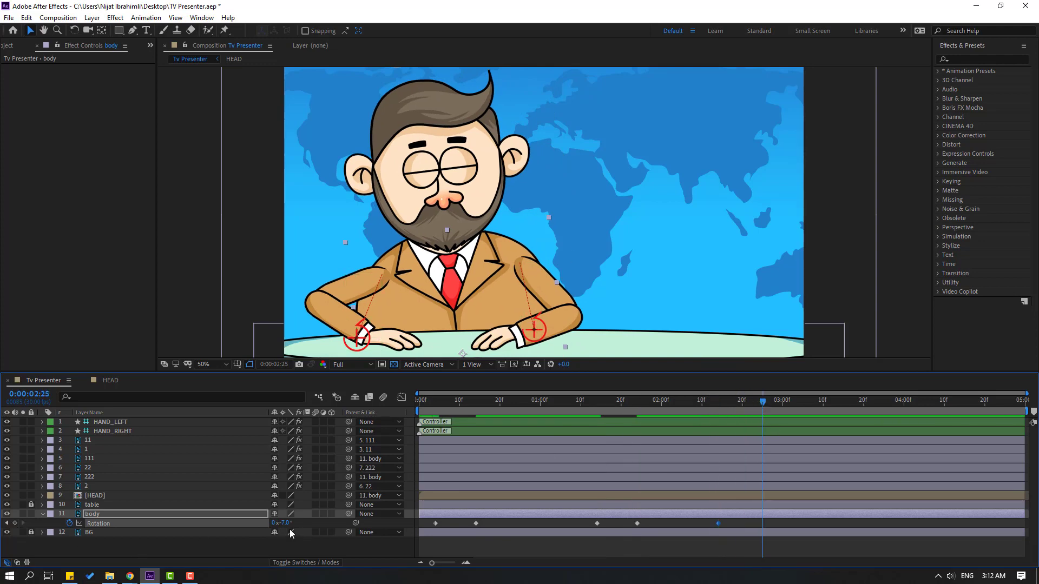
# Keyframe the body's rotation at 5° on 0:00:02:25, hold it at 0:00:03:16, and return it to 0° at 0:00:03:29
pyautogui.moveTo(287, 525); pyautogui.dragTo(293, 523)
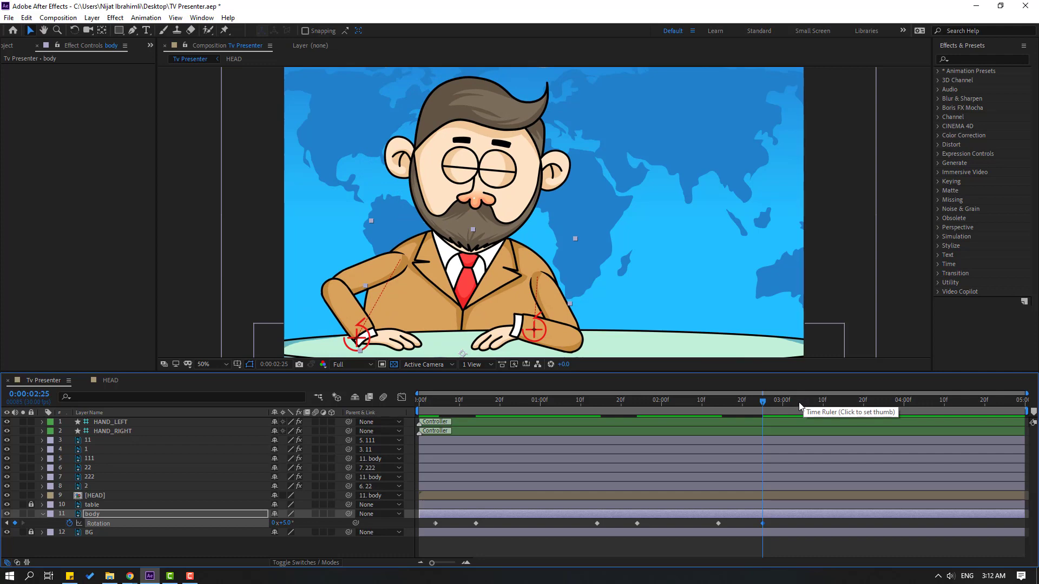
pyautogui.click(847, 401)
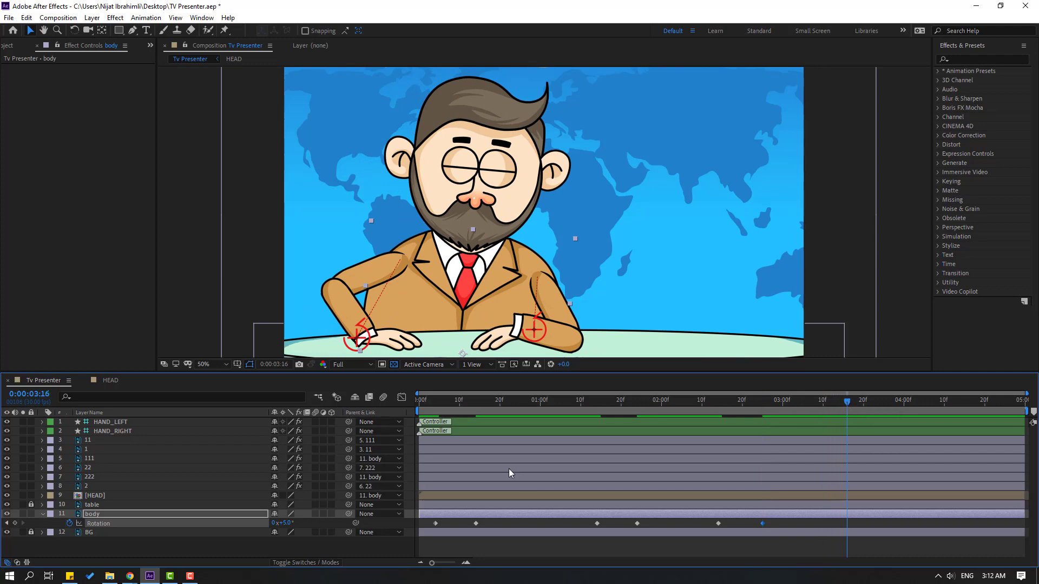
pyautogui.click(16, 523)
pyautogui.moveTo(284, 523); pyautogui.dragTo(278, 524)
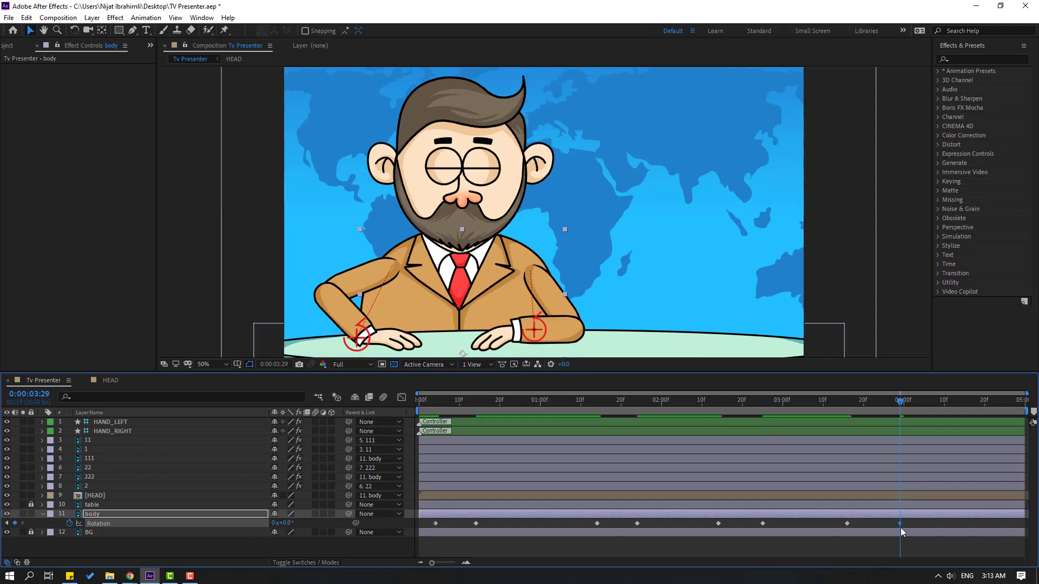
# Apply Easy Ease to all of the body's rotation keyframes and preview the animation
pyautogui.hotkey('ctrl', 'alt', 'a')
pyautogui.rightClick(436, 524)
pyautogui.moveTo(450, 516)
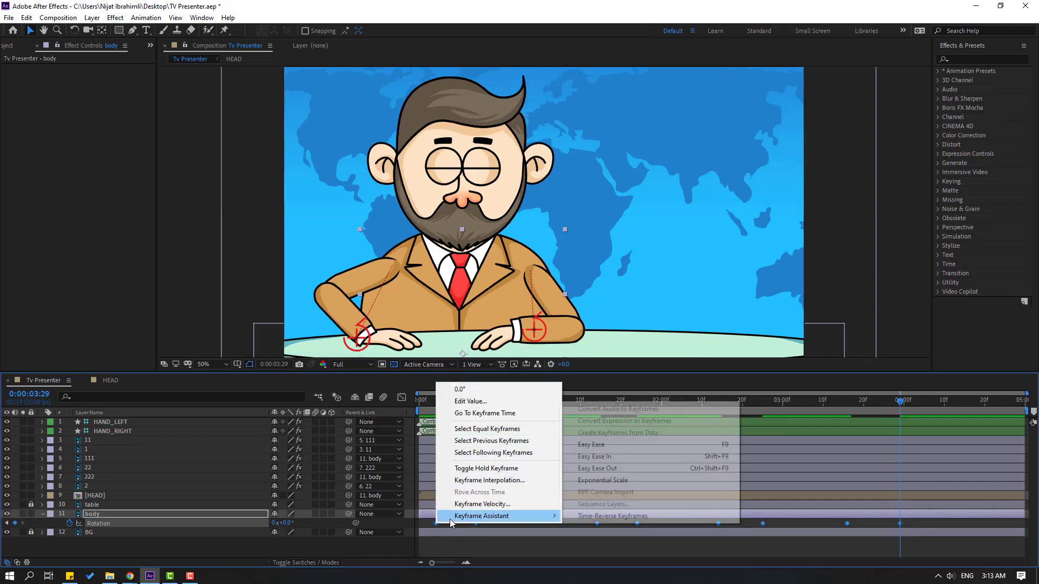
pyautogui.click(628, 445)
pyautogui.click(566, 547)
pyautogui.press('space')
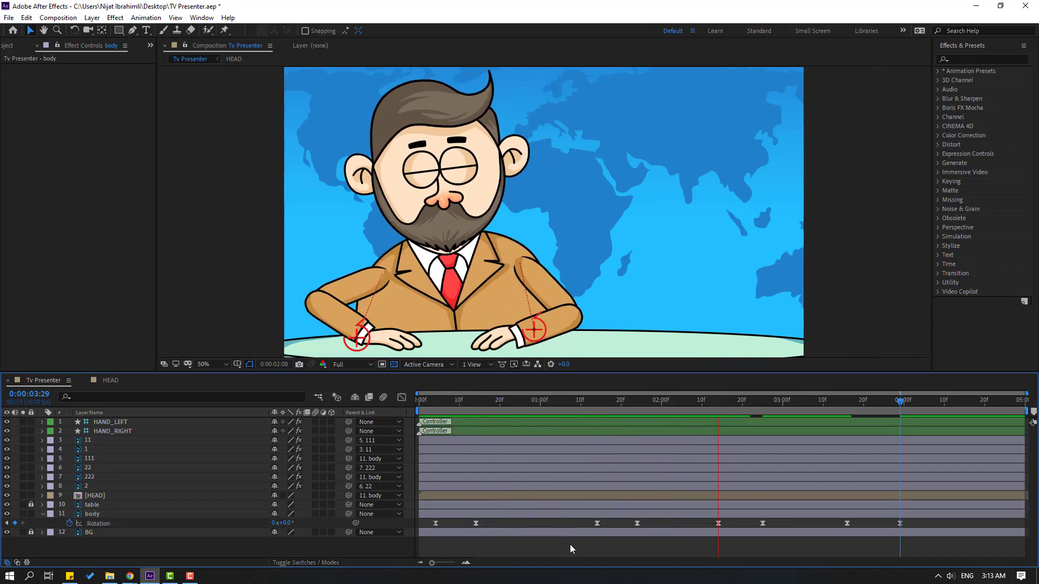
# Keyframe HAND_RIGHT's position at 0:00:00:04 and move it outward to about 1007.8, 996.8 at 0:00:00:14
pyautogui.click(535, 336)
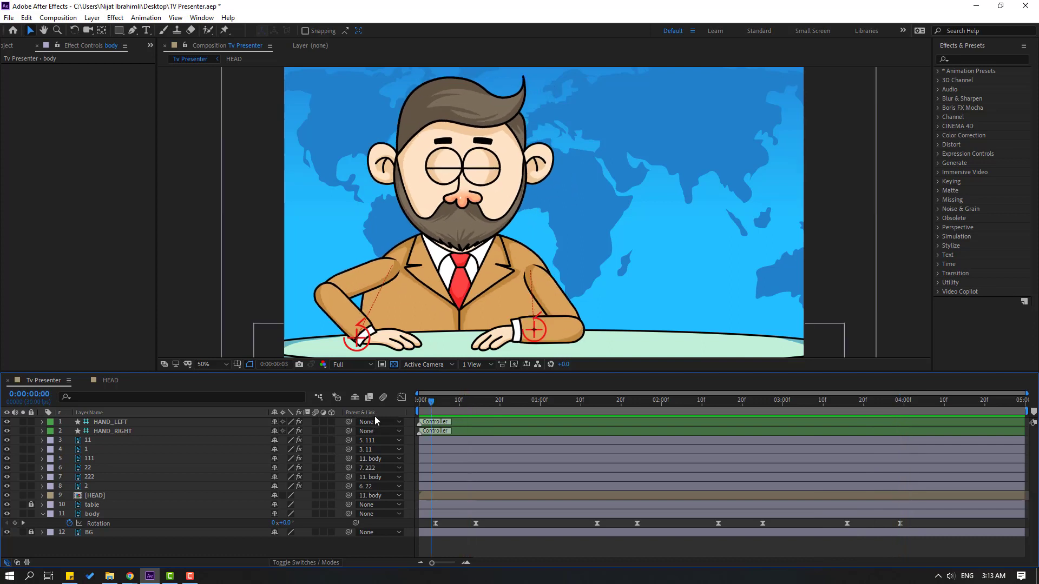
pyautogui.moveTo(424, 396); pyautogui.dragTo(436, 406)
pyautogui.press('p')
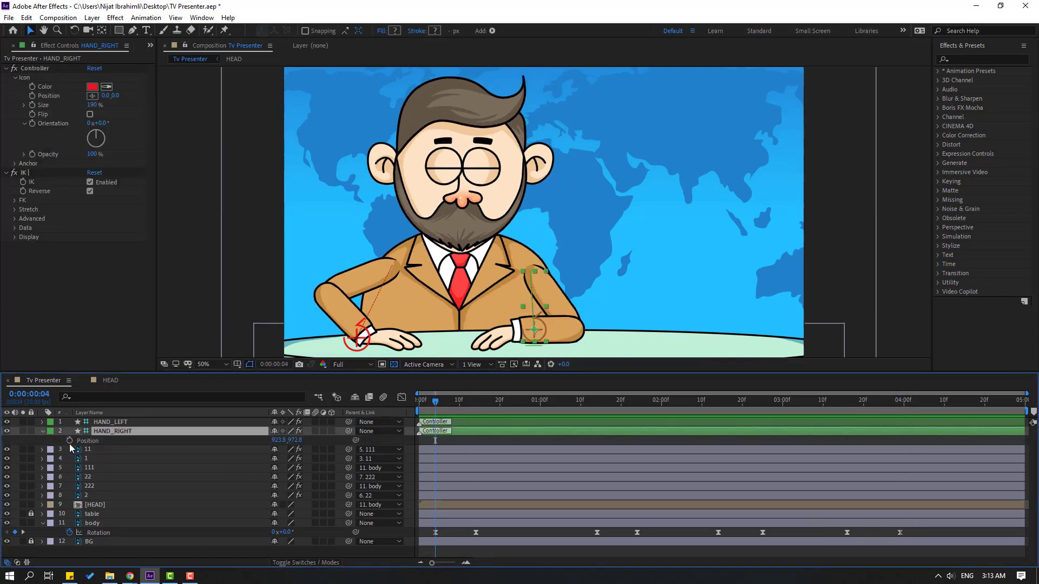
pyautogui.moveTo(443, 404); pyautogui.dragTo(476, 404)
pyautogui.moveTo(529, 336); pyautogui.dragTo(552, 342)
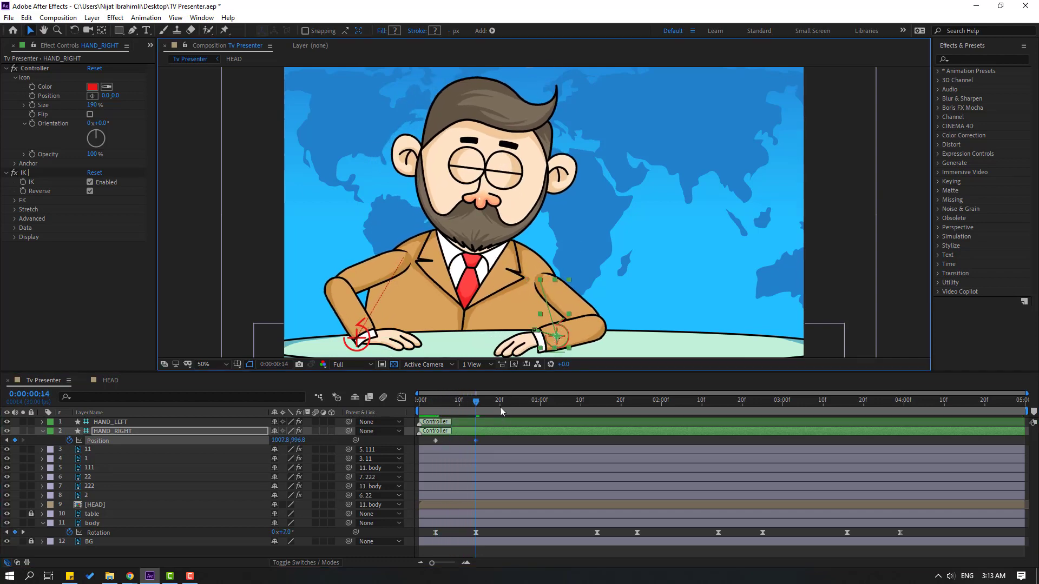
# Raise the HAND_RIGHT controller to about 959.8, 960.8 at 0:00:00:09 to lift the hand midway through its move
pyautogui.moveTo(468, 407); pyautogui.dragTo(456, 404)
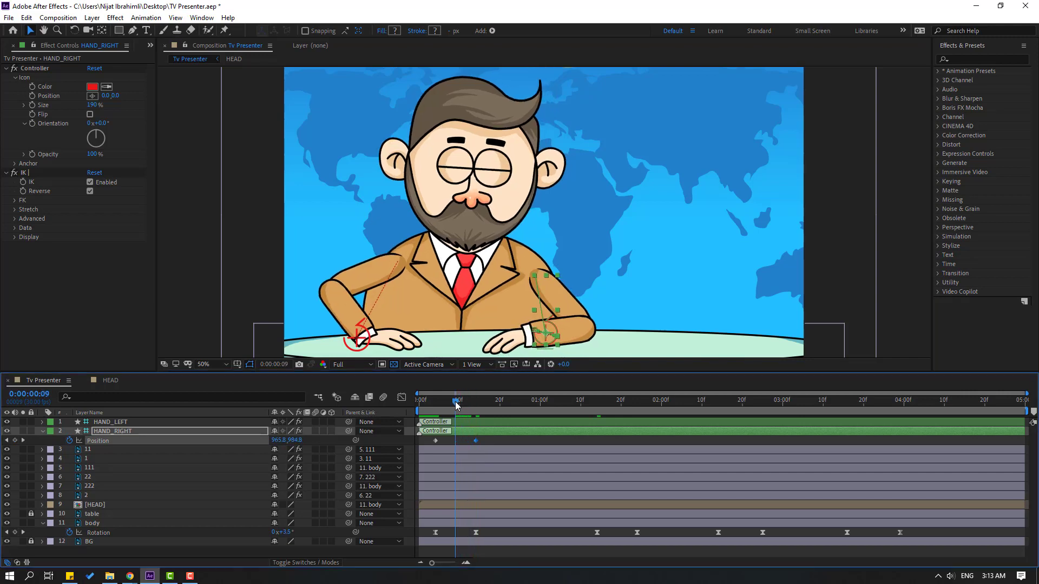
pyautogui.click(539, 340)
pyautogui.moveTo(537, 338); pyautogui.dragTo(535, 331)
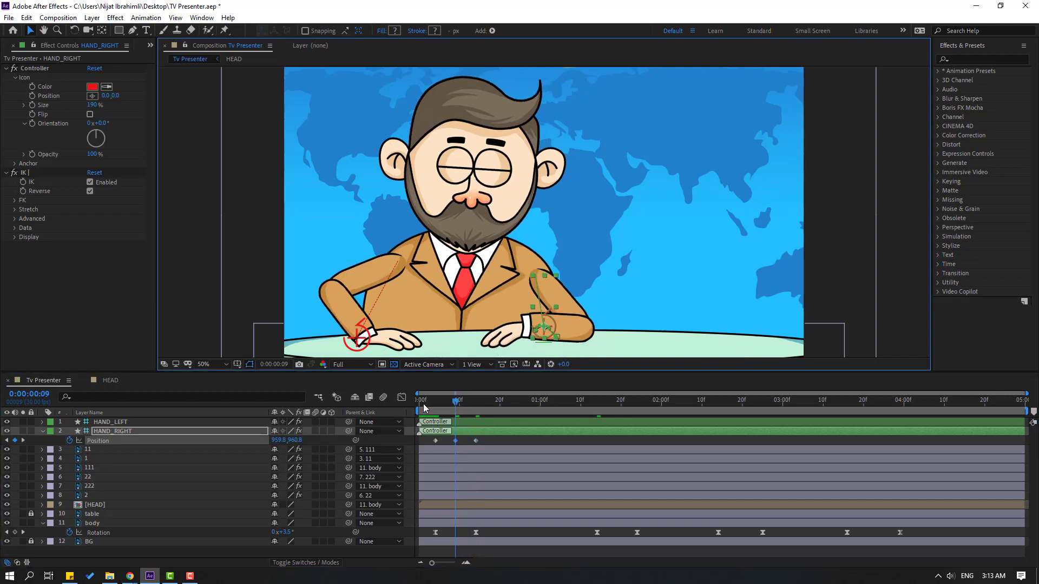
# Scrub through the hand movement and apply Easy Ease to HAND_RIGHT's three position keyframes
pyautogui.moveTo(428, 405); pyautogui.dragTo(468, 444)
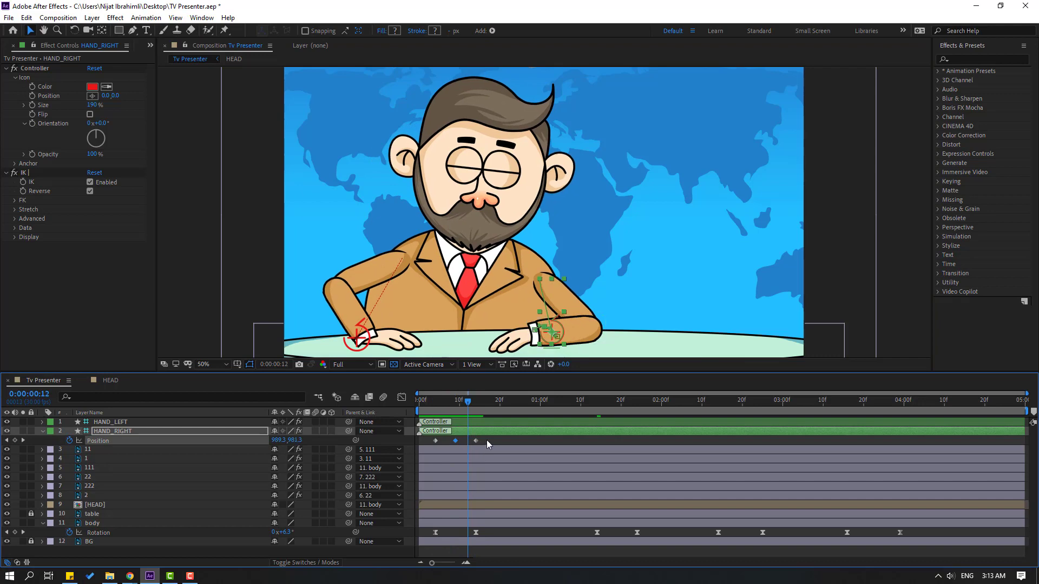
pyautogui.rightClick(436, 440)
pyautogui.moveTo(470, 431)
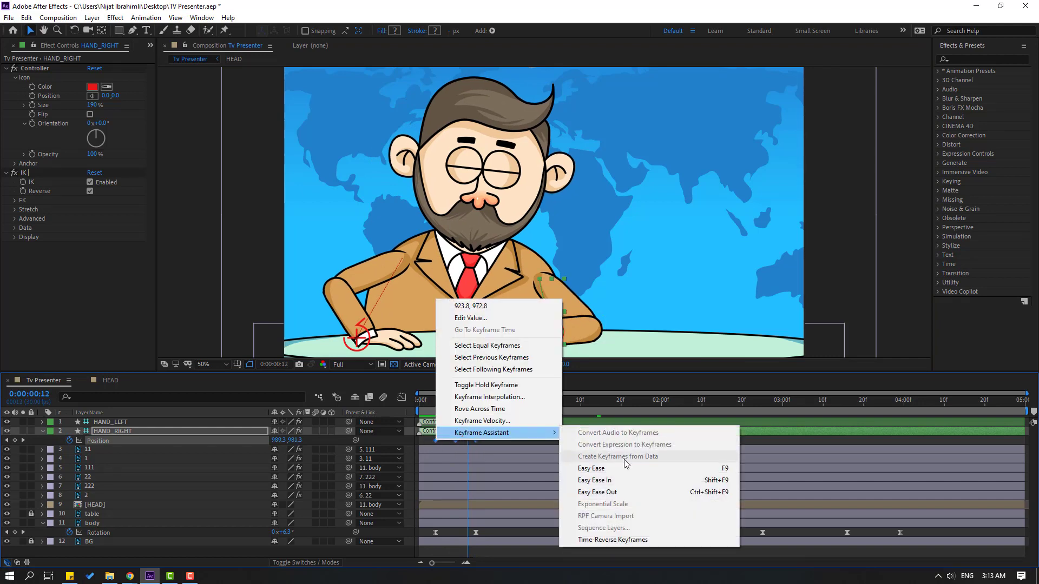
pyautogui.click(595, 468)
# Hold HAND_RIGHT's position with a keyframe near 0:00:01:11 and move it inward to about 851.8, 982.8 at 0:00:01:22
pyautogui.click(491, 400)
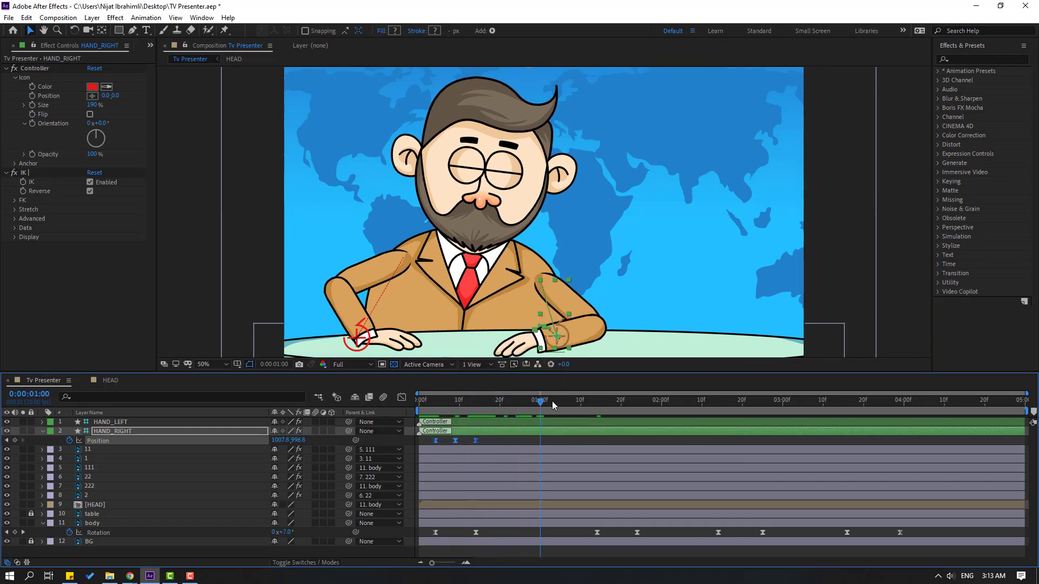
pyautogui.moveTo(592, 403); pyautogui.dragTo(629, 403)
pyautogui.click(15, 440)
pyautogui.moveTo(555, 347); pyautogui.dragTo(513, 341)
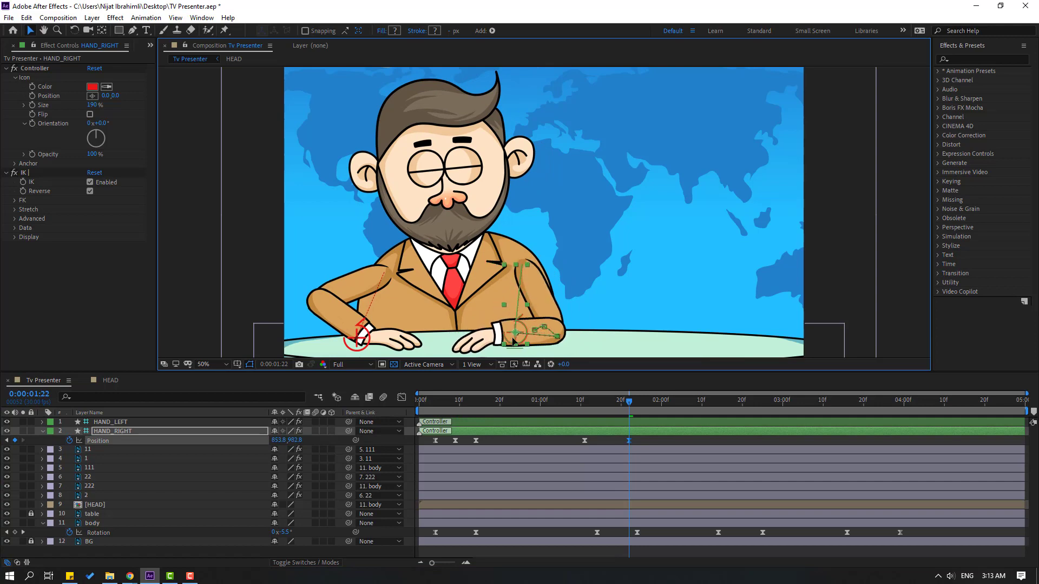
# Move the HAND_RIGHT controller to about 946.3, 994 at 0:00:01:17 as an in-between position, and preview the motion
pyautogui.moveTo(617, 405); pyautogui.dragTo(608, 406)
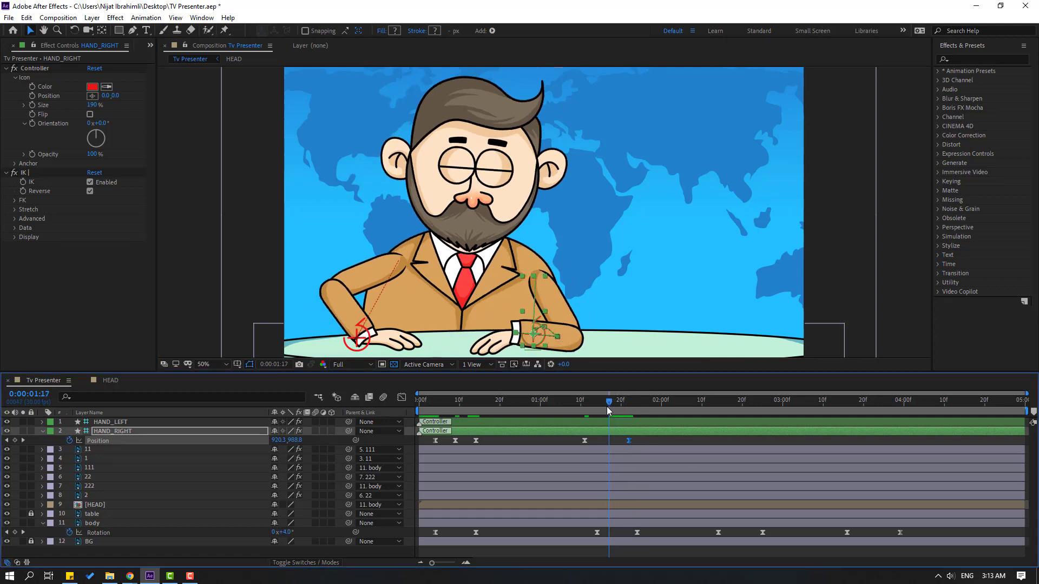
pyautogui.moveTo(527, 339)
pyautogui.mouseDown()
pyautogui.moveTo(528, 324)
pyautogui.moveTo(537, 346)
pyautogui.mouseUp()
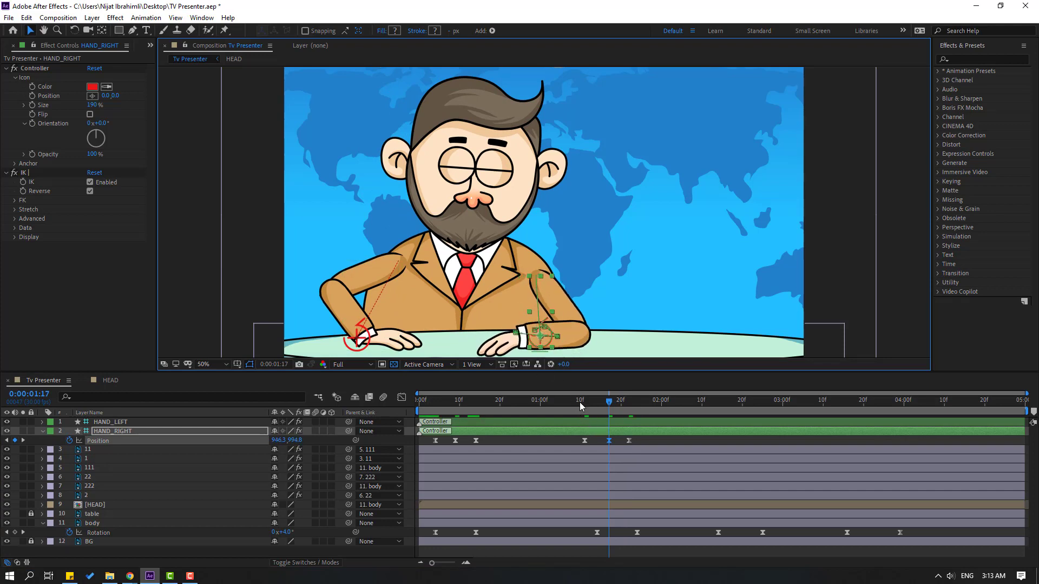
pyautogui.moveTo(579, 405); pyautogui.dragTo(633, 405)
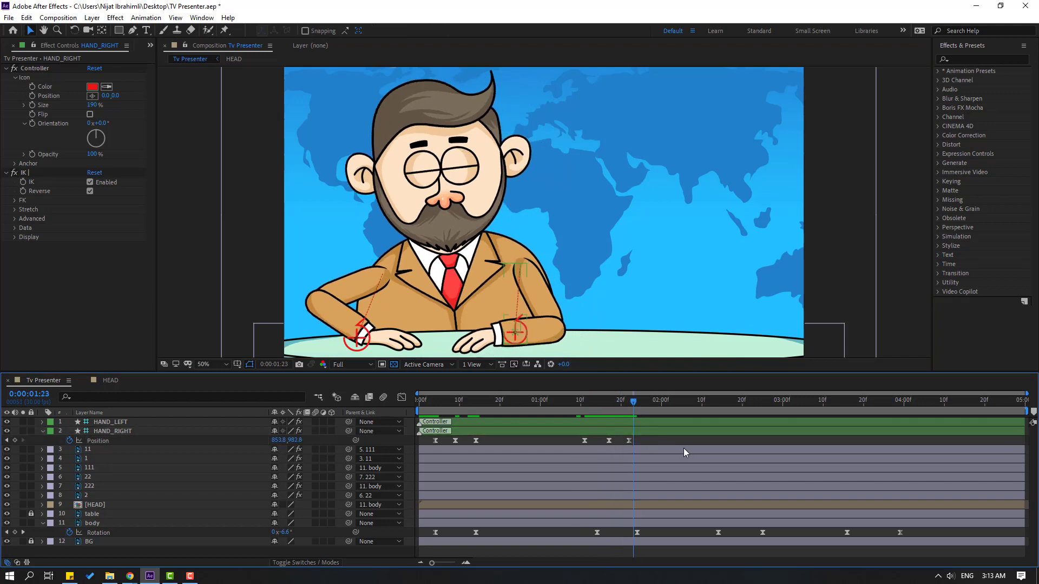
pyautogui.press('space')
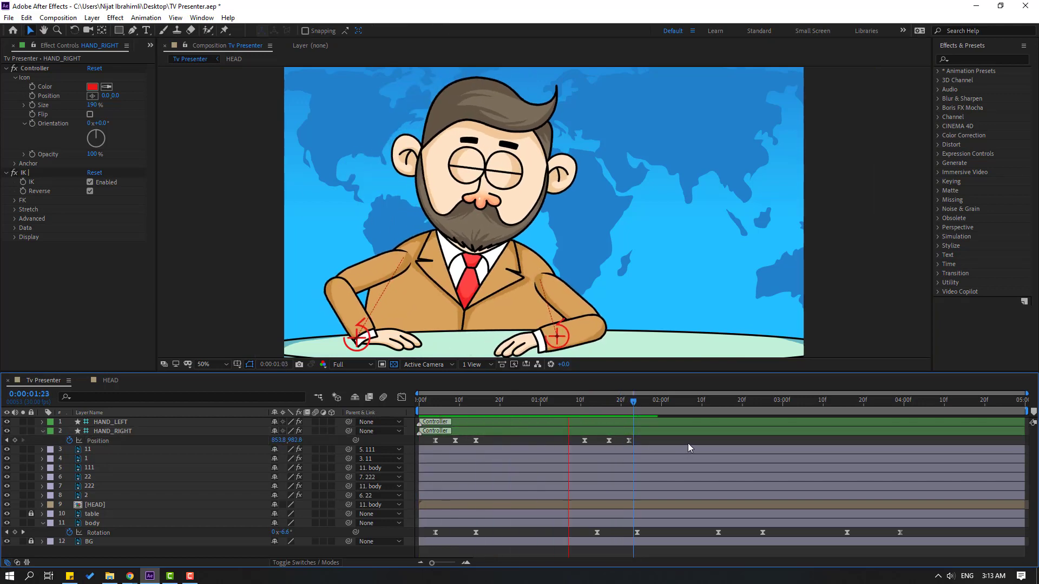
# Animate HAND_RIGHT outward from a hold keyframe at 0:00:02:12 to about 1005.8, 976.8 at 0:00:02:23, with a slightly raised in-between near 0:00:02:17
pyautogui.moveTo(593, 403); pyautogui.dragTo(709, 405)
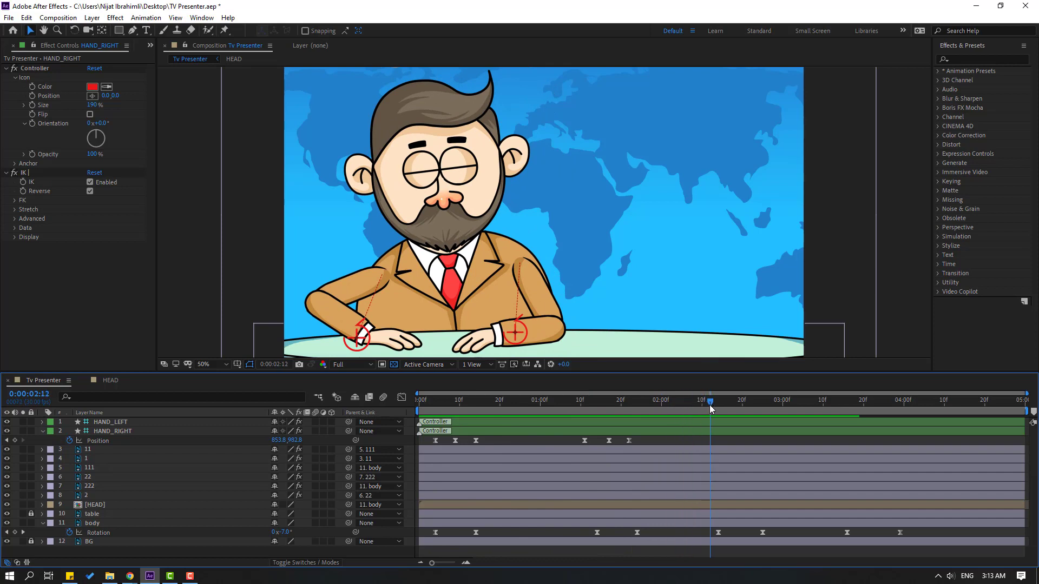
pyautogui.click(15, 440)
pyautogui.moveTo(747, 405); pyautogui.dragTo(755, 401)
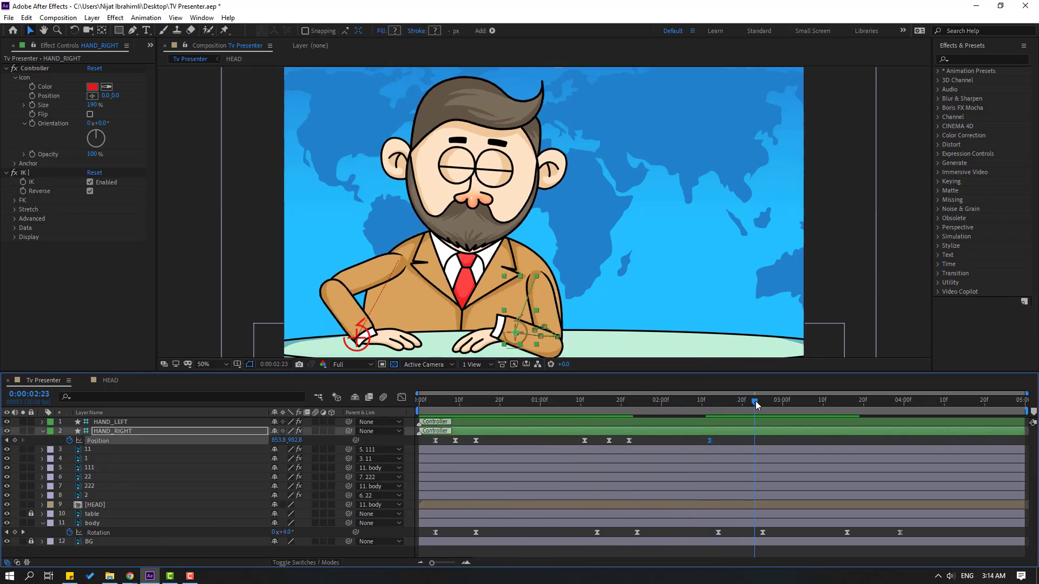
pyautogui.moveTo(523, 339); pyautogui.dragTo(562, 335)
pyautogui.moveTo(689, 401); pyautogui.dragTo(731, 406)
pyautogui.moveTo(525, 340); pyautogui.dragTo(525, 334)
# Animate HAND_RIGHT inward from a hold near 0:00:03:12 to about 899.8, 990 at 0:00:03:26, raising it to about 964.1, 962.3 at 0:00:03:18
pyautogui.moveTo(701, 404); pyautogui.dragTo(888, 405)
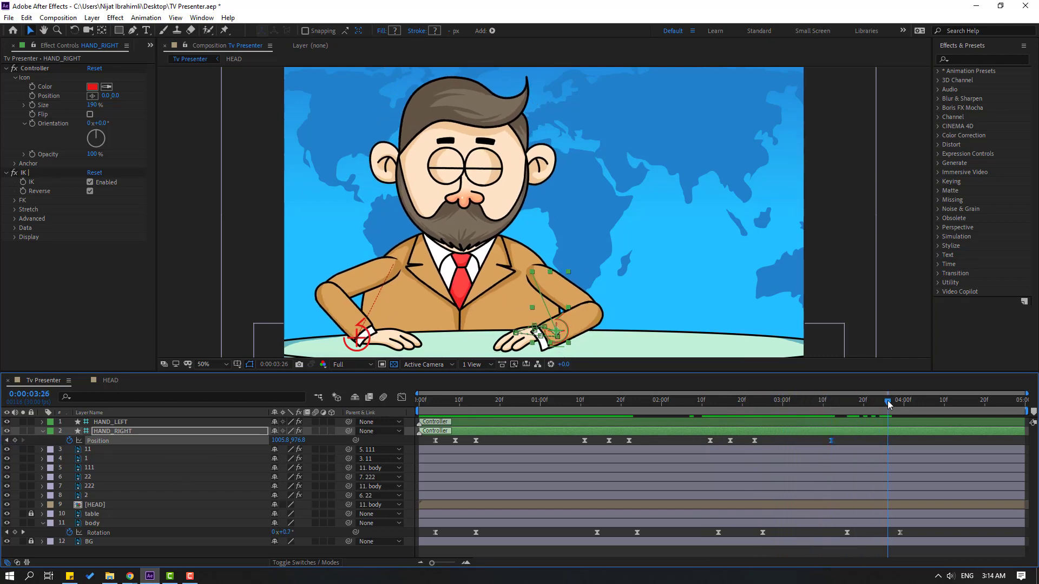
pyautogui.moveTo(550, 344); pyautogui.dragTo(539, 337)
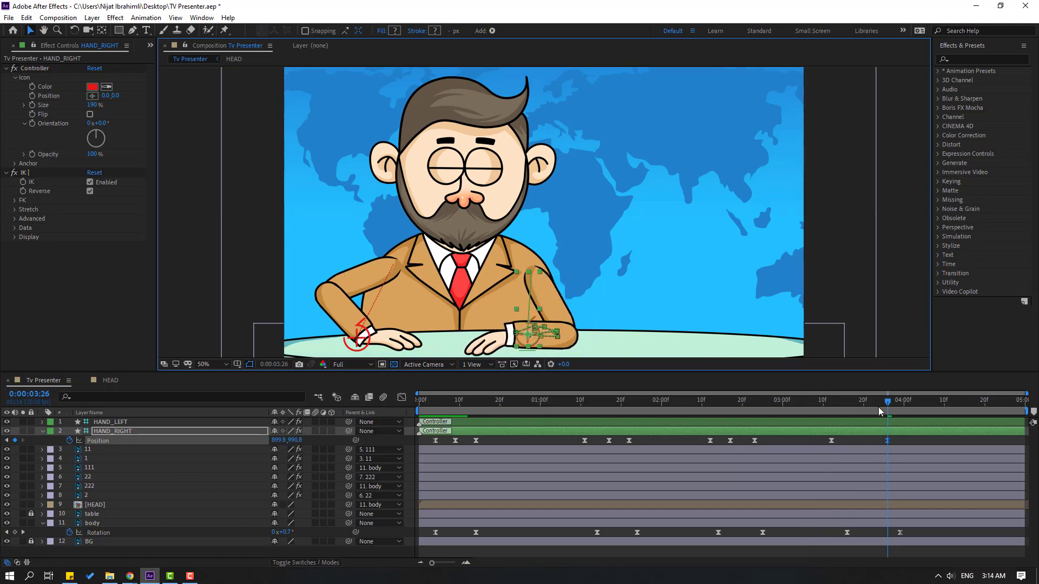
pyautogui.click(861, 404)
pyautogui.moveTo(860, 405); pyautogui.dragTo(855, 403)
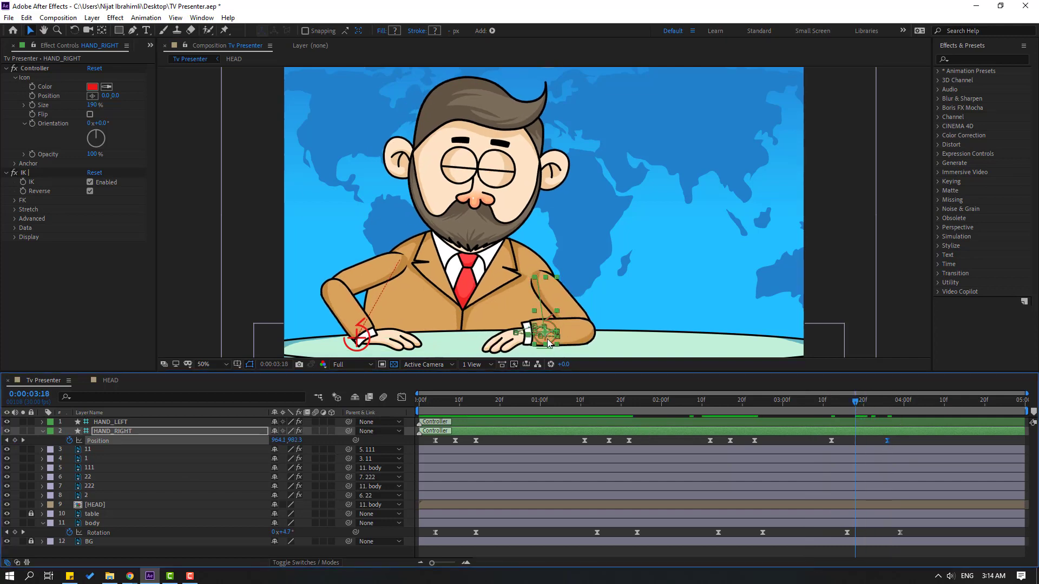
pyautogui.moveTo(547, 339); pyautogui.dragTo(547, 334)
pyautogui.click(897, 441)
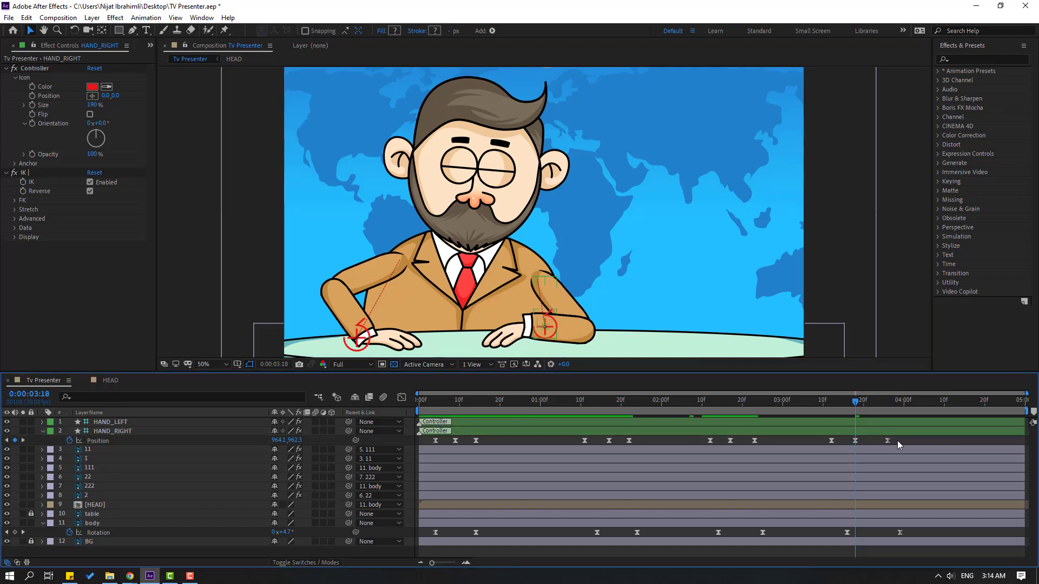
pyautogui.press('space')
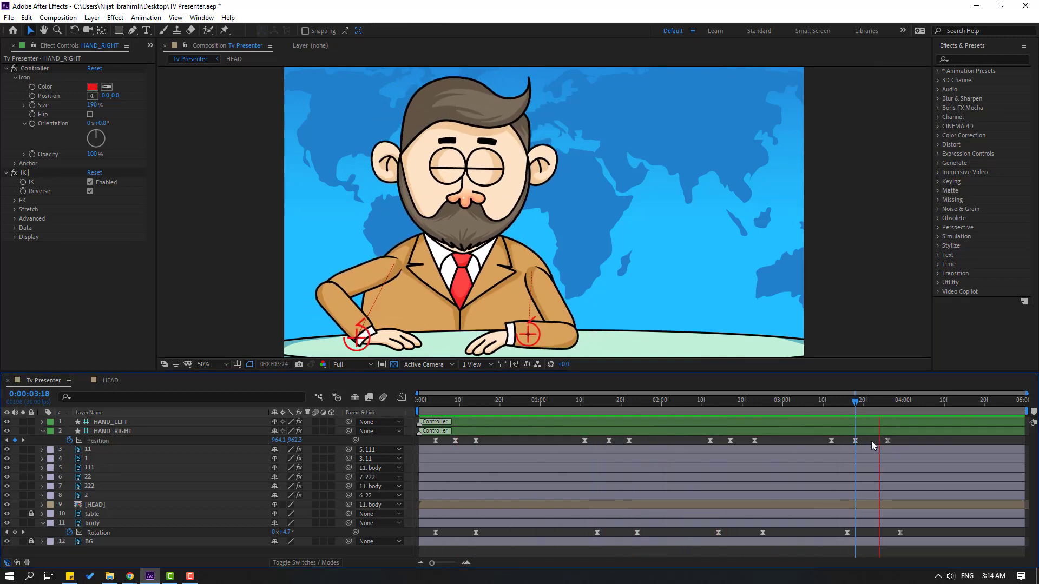
pyautogui.press('space')
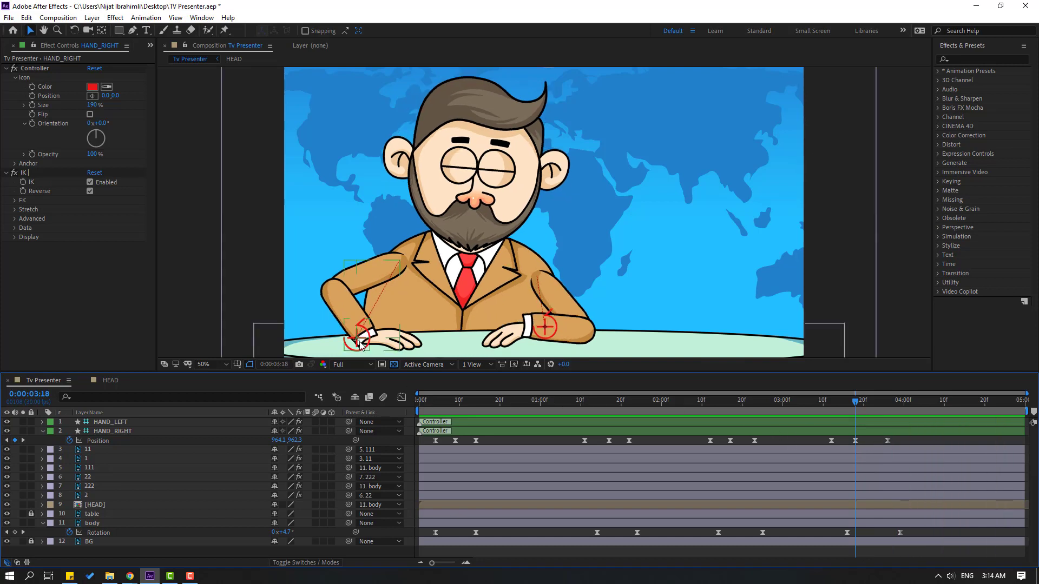
# Keyframe the HAND_LEFT controller's position at 0:00:00:07 and move it inward to about 344.0, 991.4 at 0:00:00:15
pyautogui.click(359, 341)
pyautogui.click(422, 405)
pyautogui.moveTo(423, 409); pyautogui.dragTo(446, 414)
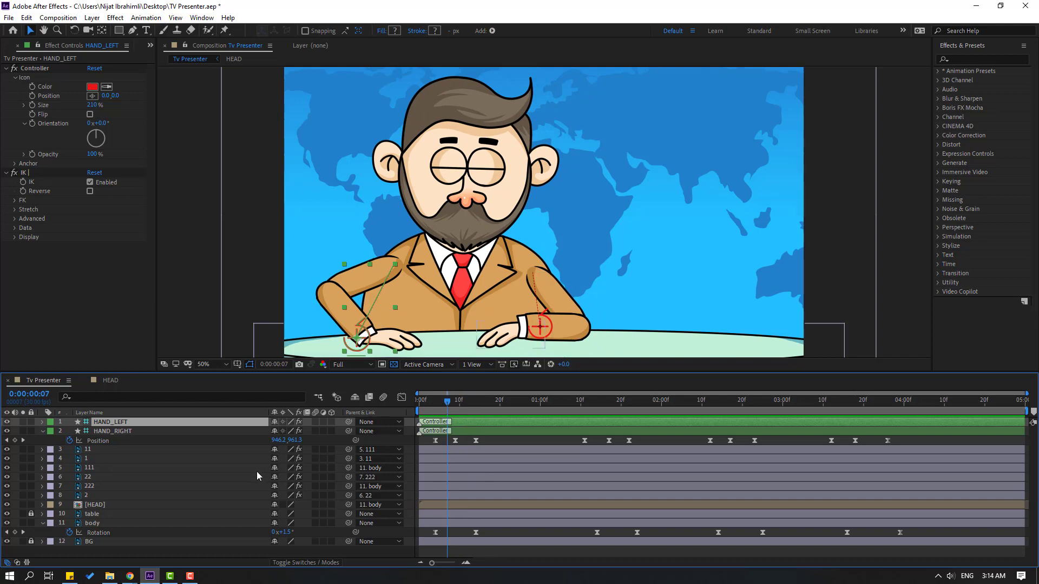
pyautogui.hotkey('alt', 'shift', 'p')
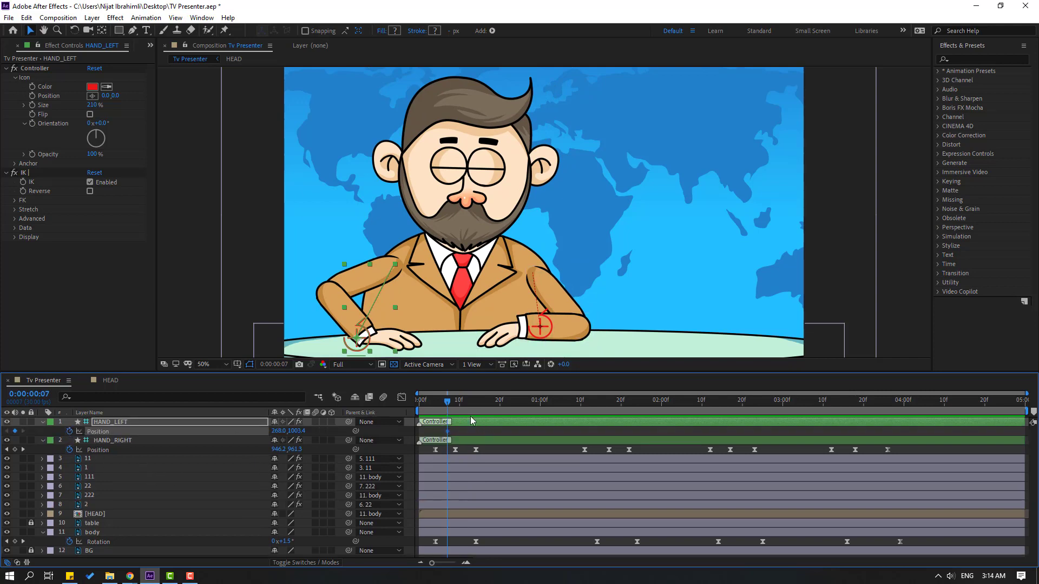
pyautogui.click(459, 403)
pyautogui.click(480, 403)
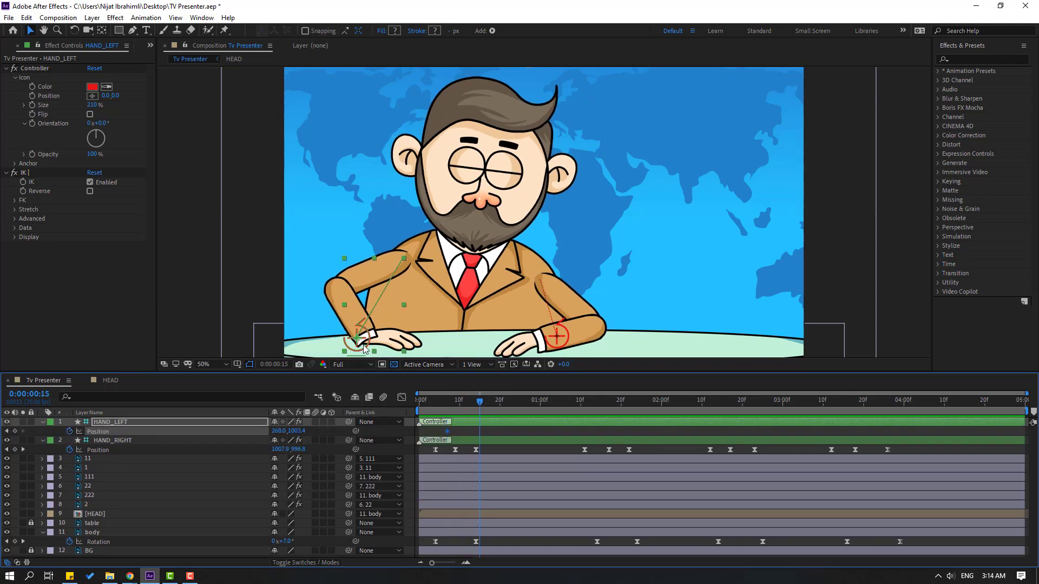
pyautogui.moveTo(363, 347); pyautogui.dragTo(384, 342)
# Hold HAND_LEFT's position with a keyframe near 0:00:00:28 and move it slightly outward to about 326.0, 993.4 at 0:00:01:07
pyautogui.moveTo(434, 403); pyautogui.dragTo(568, 403)
pyautogui.click(15, 431)
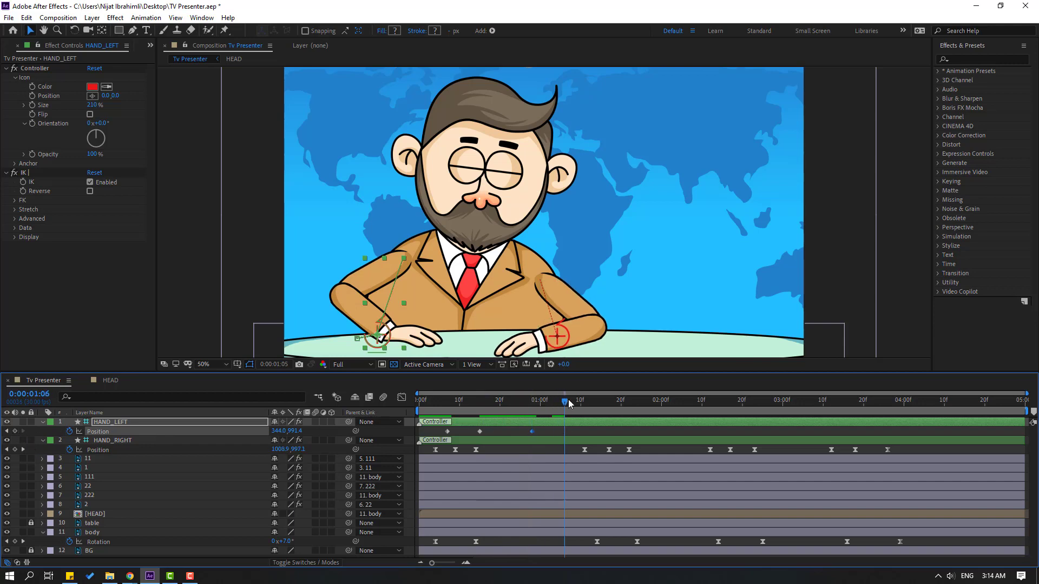
pyautogui.moveTo(384, 347); pyautogui.dragTo(380, 346)
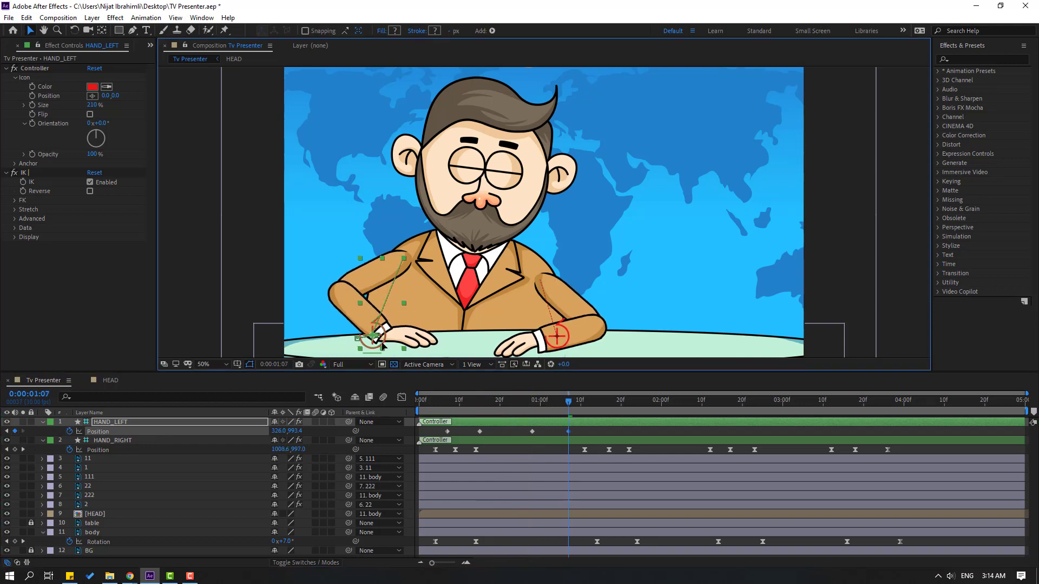
# Apply Easy Ease to HAND_LEFT's four position keyframes and preview the animation
pyautogui.moveTo(590, 430); pyautogui.dragTo(437, 427)
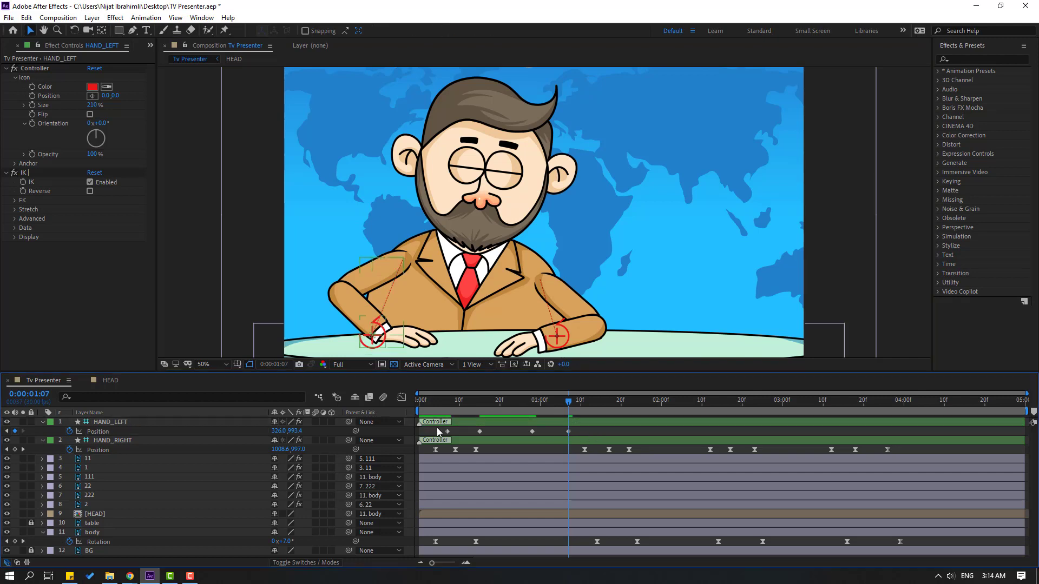
pyautogui.rightClick(446, 431)
pyautogui.moveTo(541, 424)
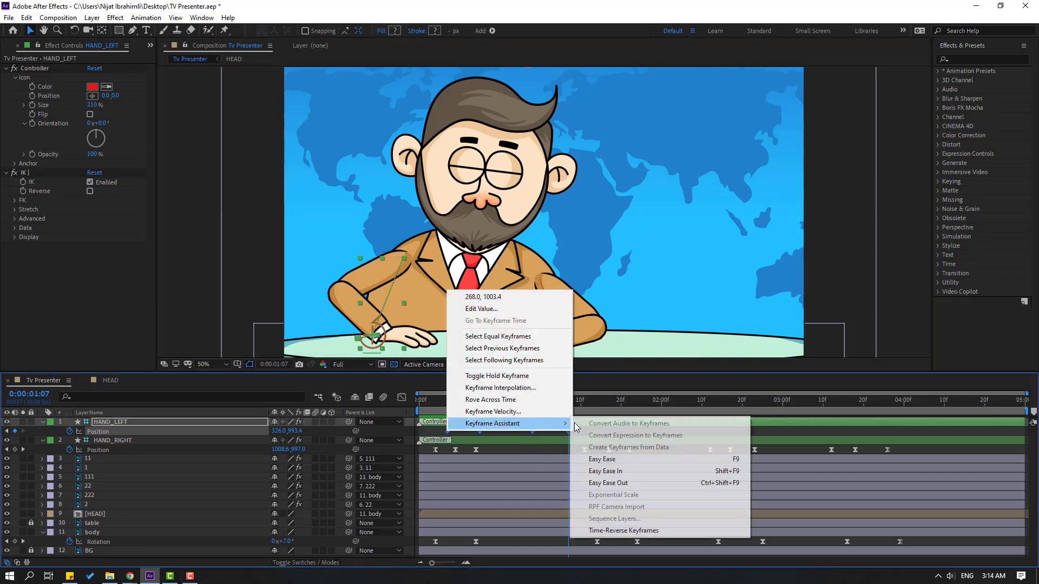
pyautogui.click(600, 459)
pyautogui.press('space')
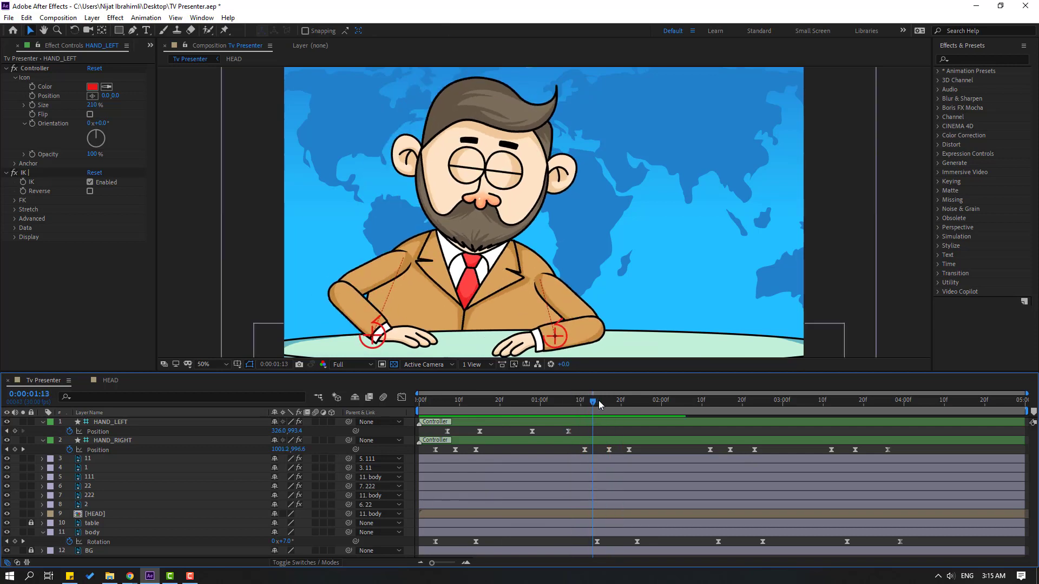
# Hold HAND_LEFT's position with a keyframe at 0:00:01:16 and move it down to about 300.0, 1035.4 at 0:00:01:28
pyautogui.click(15, 431)
pyautogui.click(651, 404)
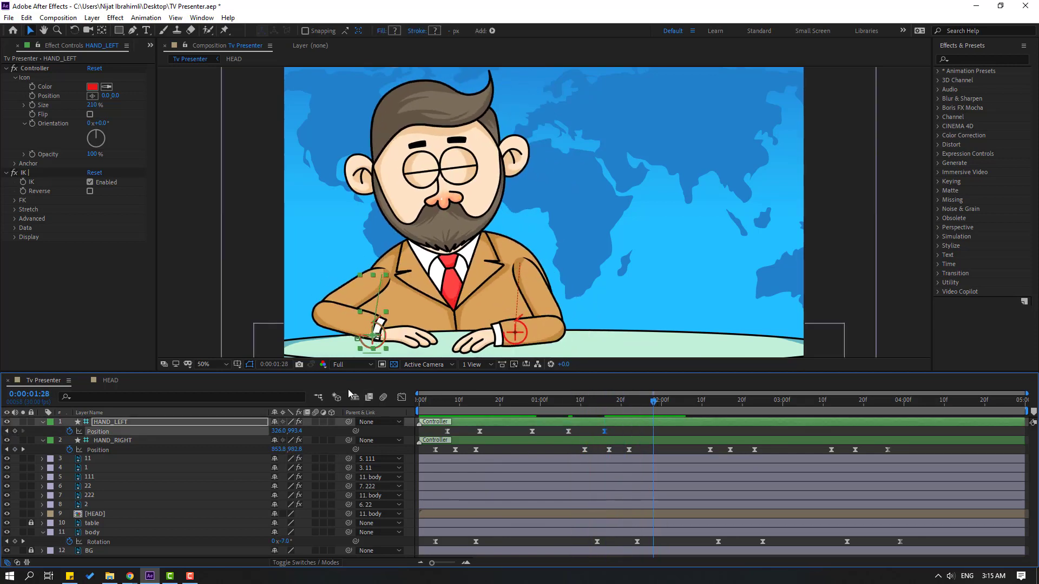
pyautogui.moveTo(372, 351)
pyautogui.mouseDown()
pyautogui.moveTo(382, 357)
pyautogui.moveTo(368, 360)
pyautogui.mouseUp()
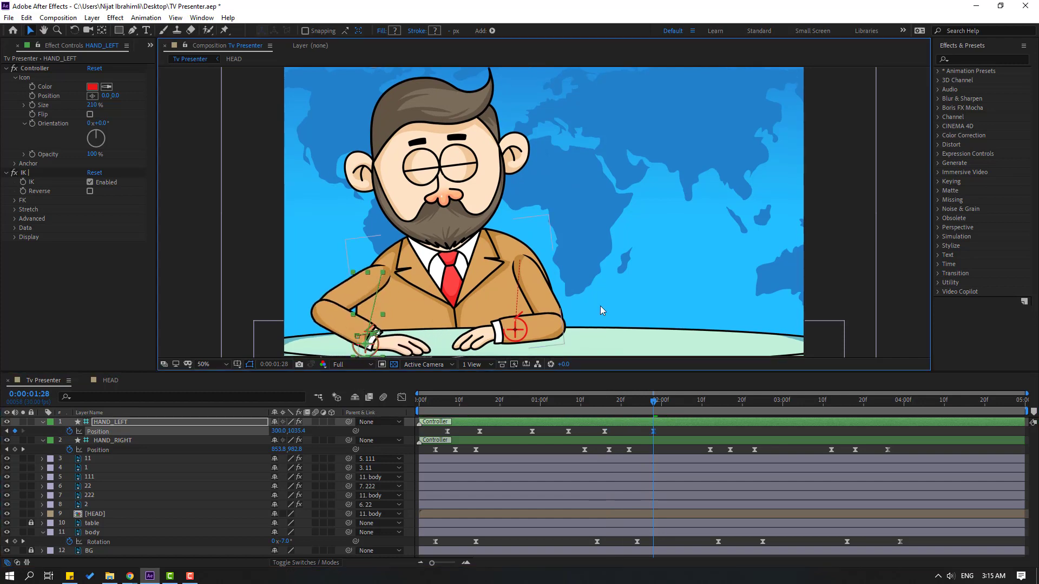
# Hold HAND_LEFT's position with a keyframe at 0:00:02:12 and move it inward to about 346.0, 1025.4 at 0:00:02:23
pyautogui.moveTo(597, 308); pyautogui.dragTo(581, 303)
pyautogui.press('v')
pyautogui.moveTo(604, 408); pyautogui.dragTo(700, 408)
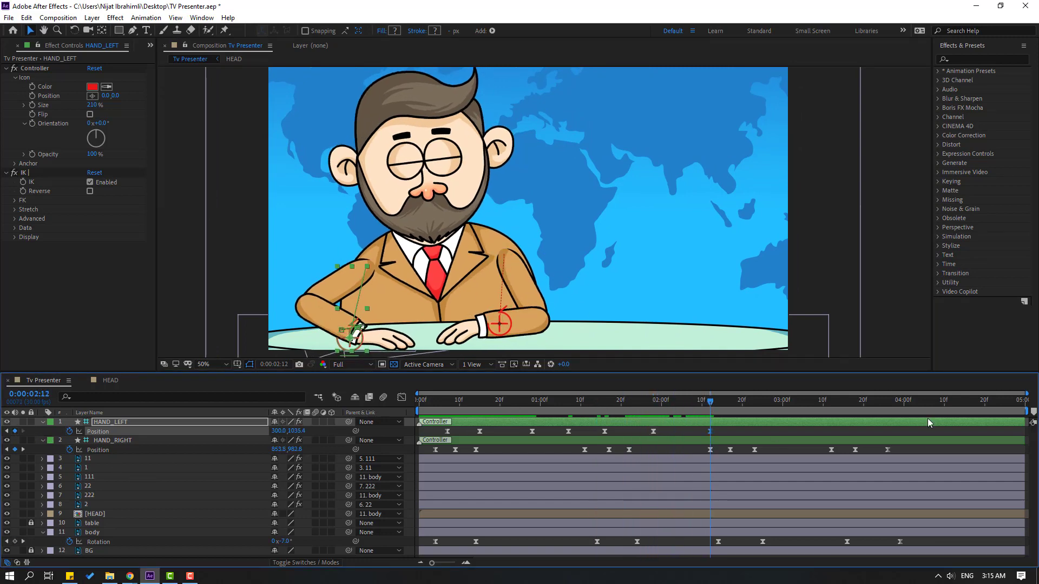
pyautogui.moveTo(706, 407); pyautogui.dragTo(754, 406)
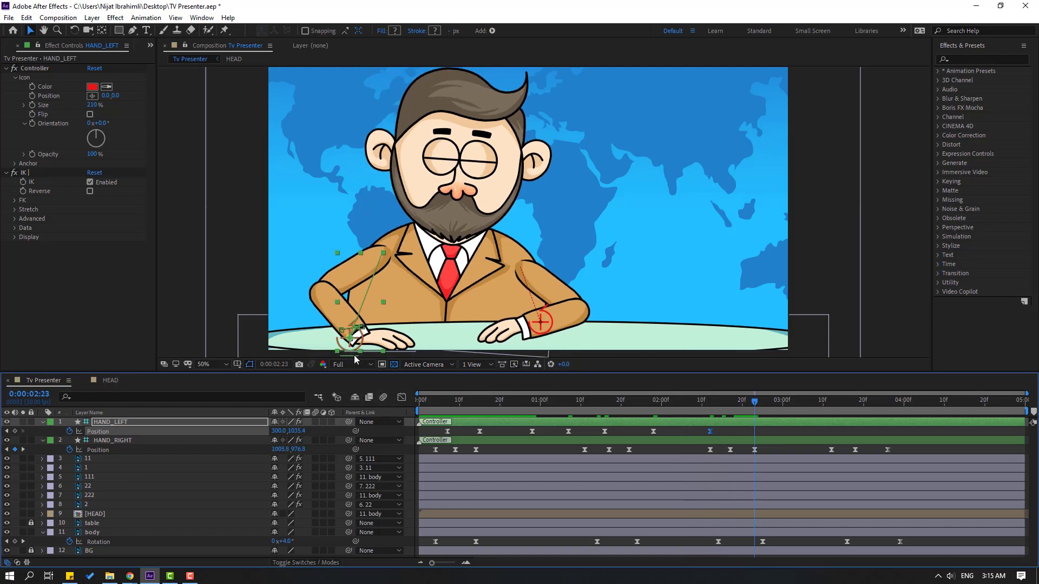
pyautogui.moveTo(354, 350); pyautogui.dragTo(366, 347)
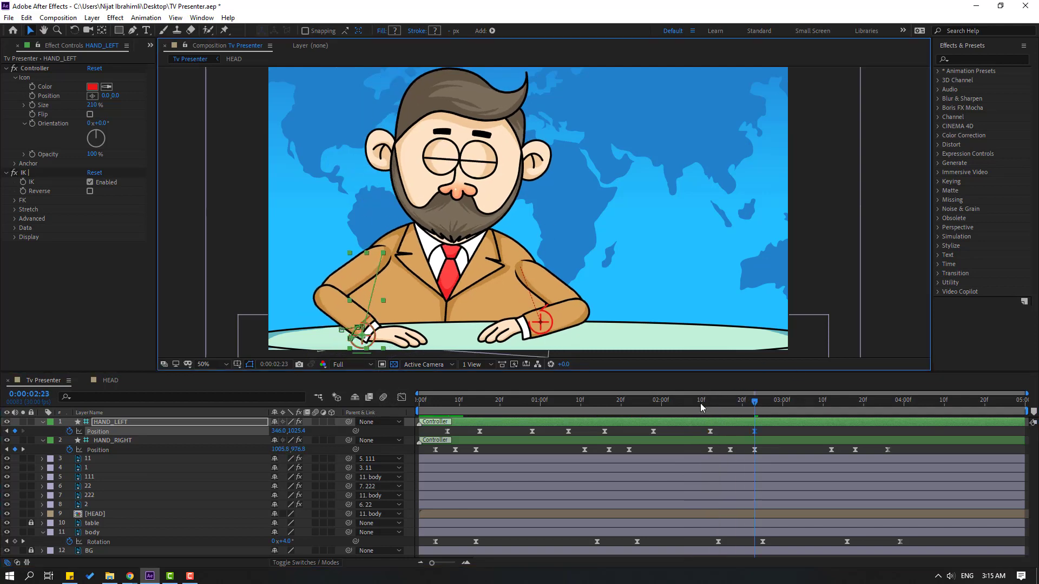
# Hold HAND_LEFT's position near 0:00:03:11, move it inward to about 384.0, 1033.4 at 0:00:03:25, and preview the animation
pyautogui.moveTo(701, 407); pyautogui.dragTo(776, 405)
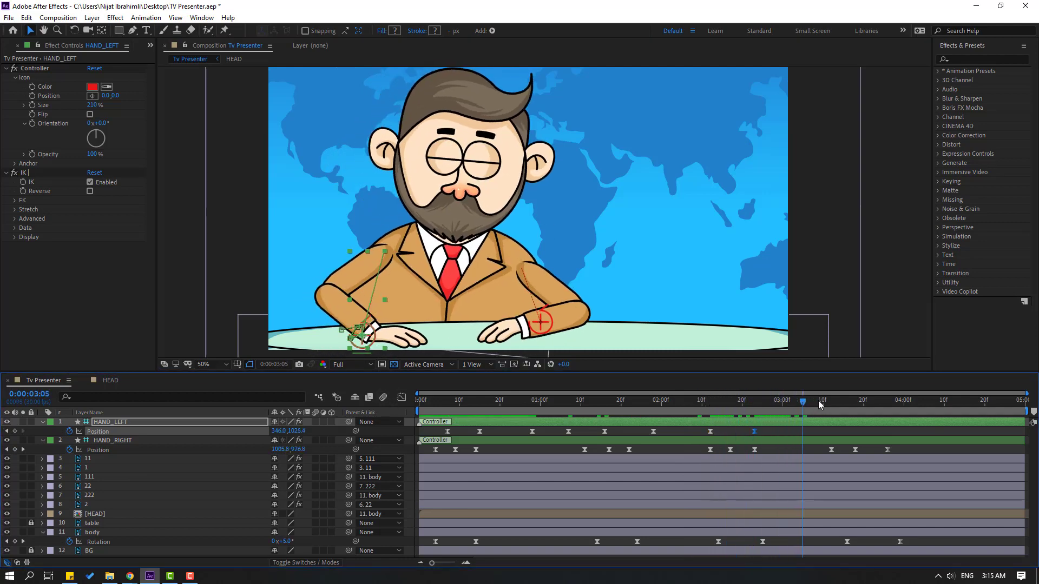
pyautogui.click(14, 431)
pyautogui.moveTo(839, 400); pyautogui.dragTo(882, 401)
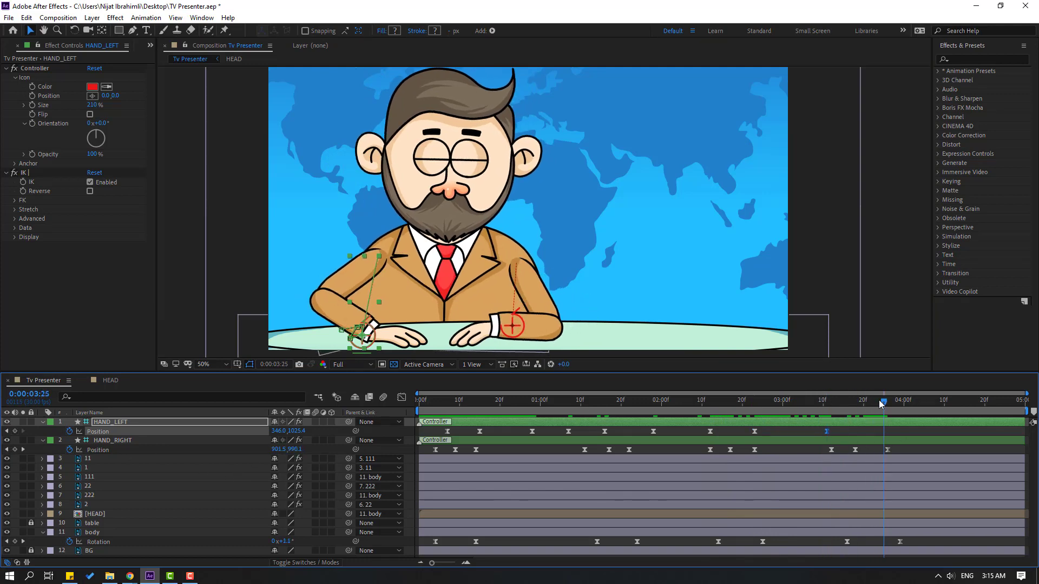
pyautogui.moveTo(368, 344)
pyautogui.mouseDown()
pyautogui.moveTo(391, 336)
pyautogui.moveTo(376, 342)
pyautogui.mouseUp()
pyautogui.click(898, 433)
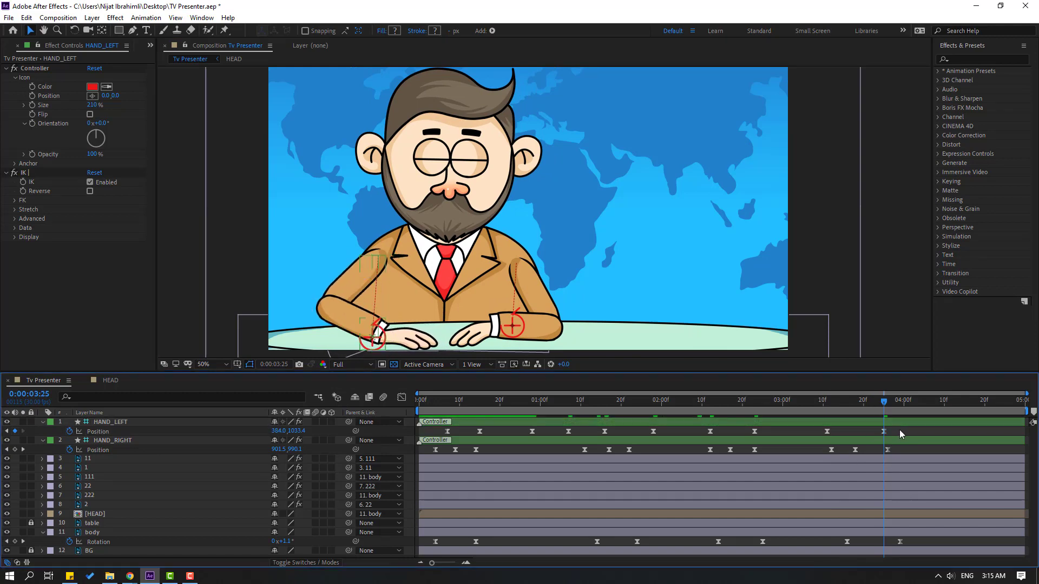
pyautogui.press('space')
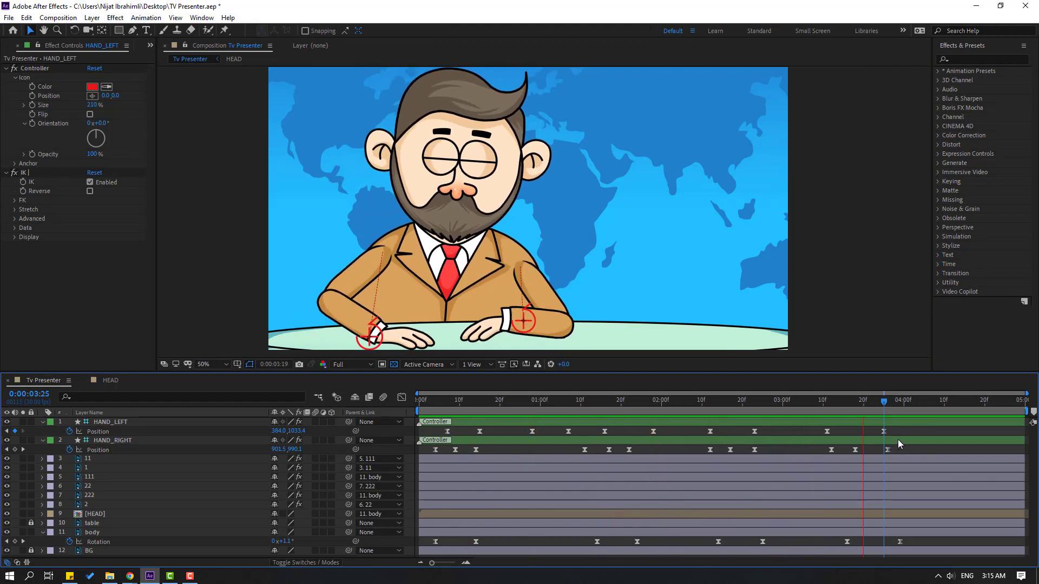
# Keyframe the HEAD layer's rotation at 0:00:00:05 and tilt the head to about 7° at 0:00:00:14
pyautogui.click(443, 400)
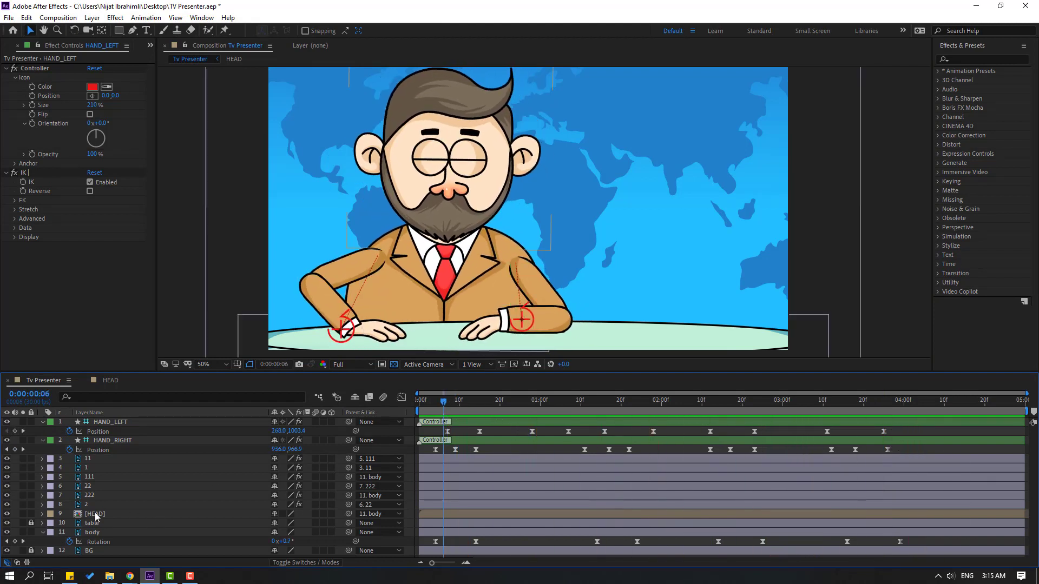
pyautogui.click(95, 514)
pyautogui.click(437, 401)
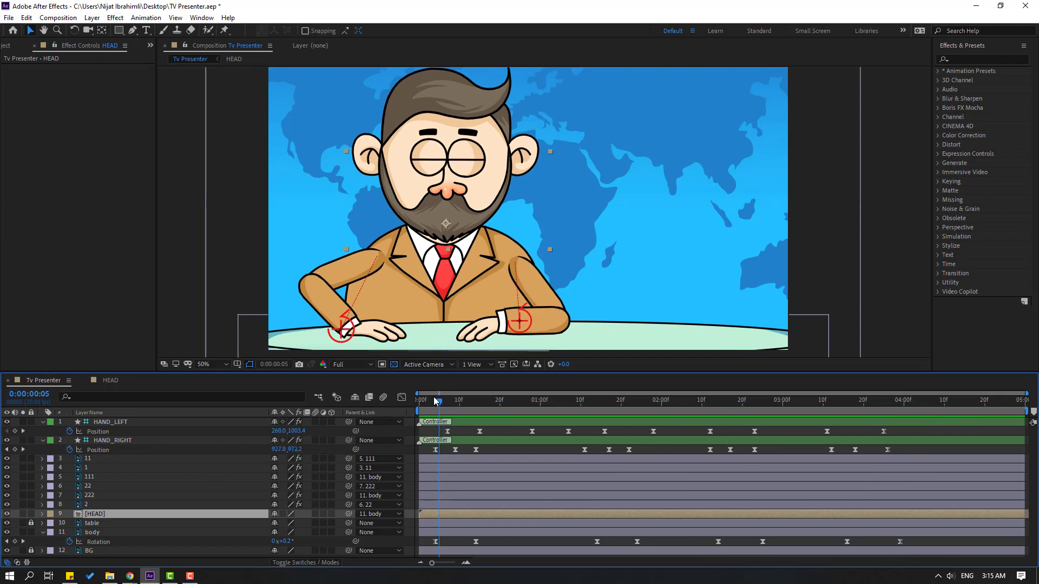
pyautogui.press('r')
pyautogui.click(69, 523)
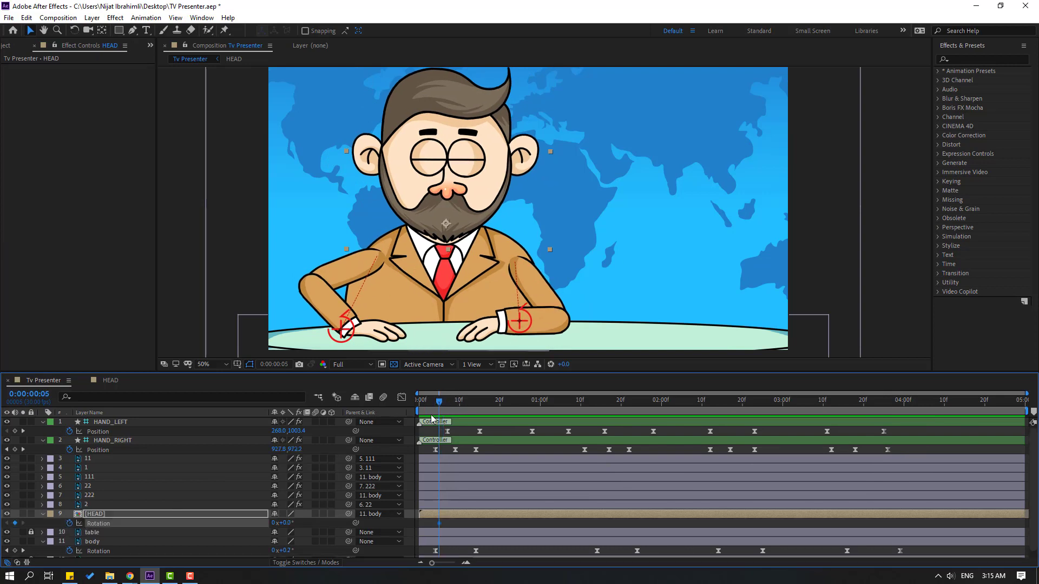
pyautogui.moveTo(447, 405); pyautogui.dragTo(476, 405)
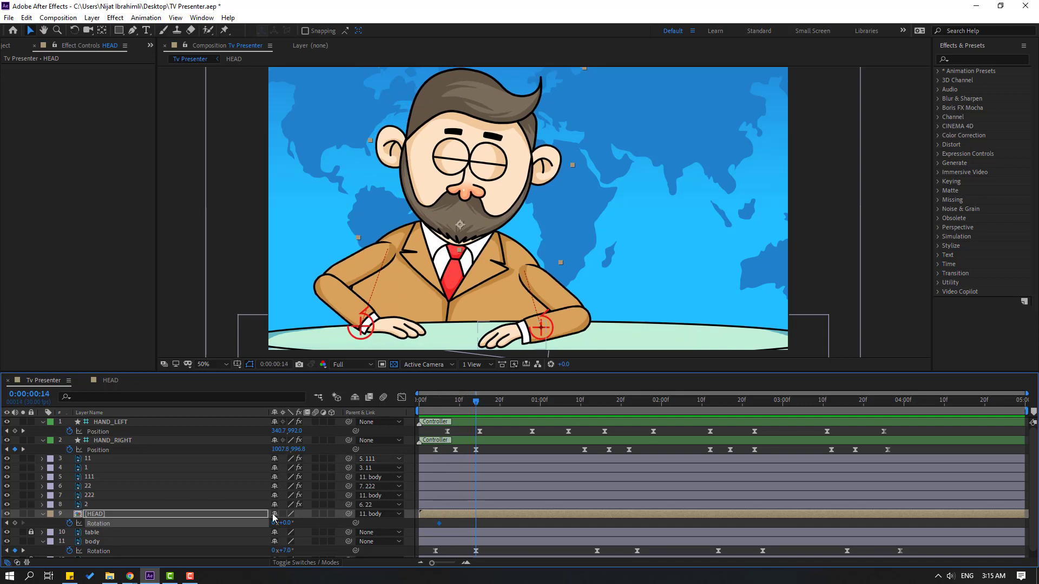
pyautogui.moveTo(288, 523); pyautogui.dragTo(289, 523)
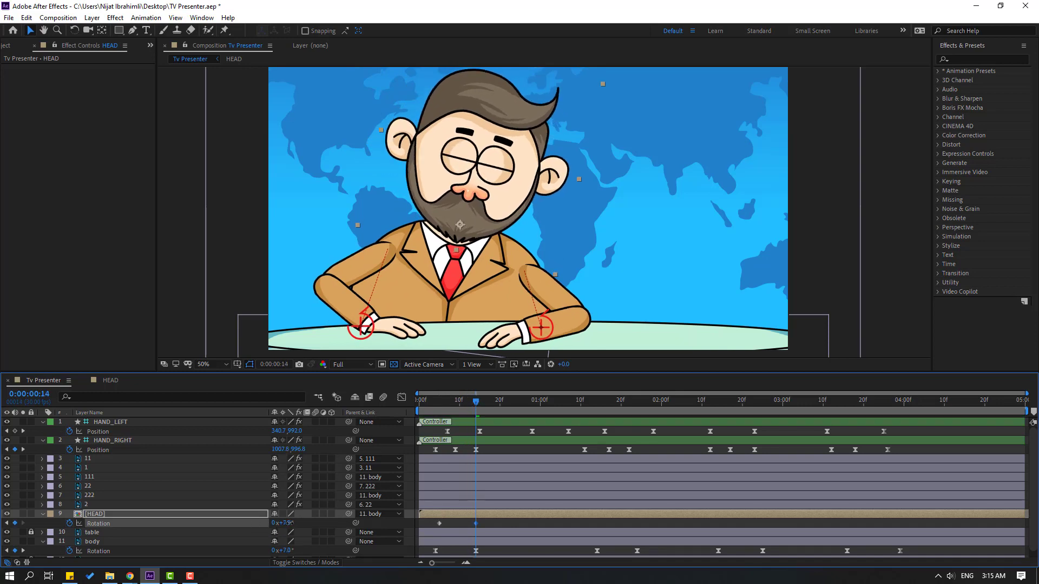
pyautogui.press('space')
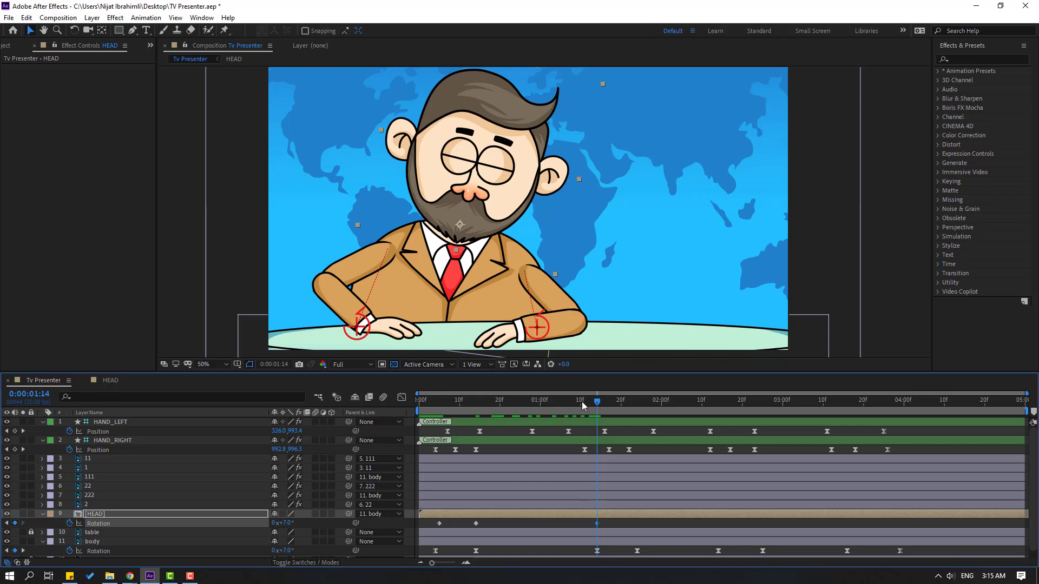
# Rotate the HEAD layer to -1° at 0:00:01:23, hold it with a keyframe at 0:00:02:13, and tilt it to 5° at 0:00:02:24
pyautogui.moveTo(584, 404); pyautogui.dragTo(633, 402)
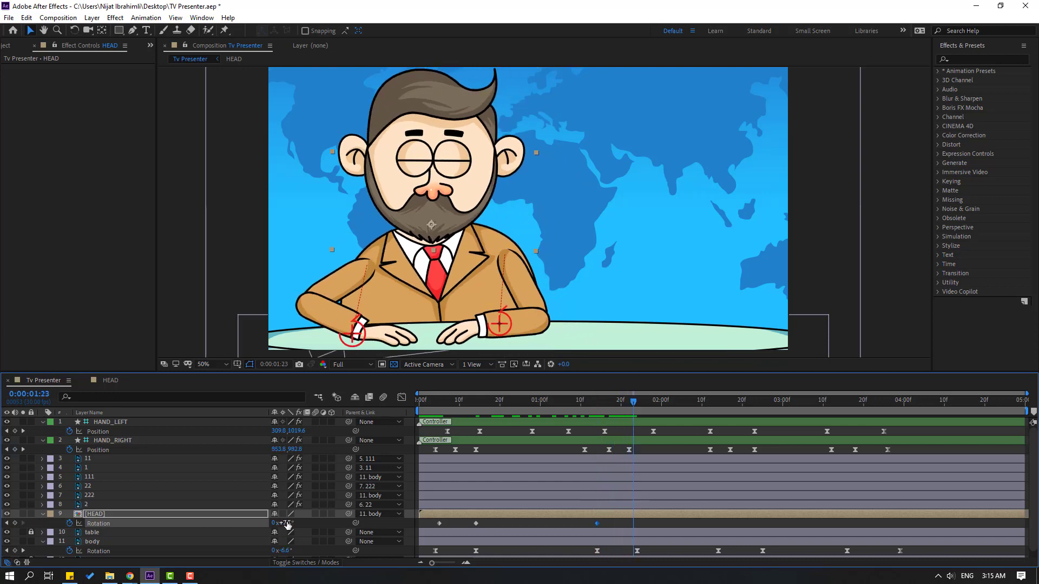
pyautogui.moveTo(288, 523); pyautogui.dragTo(273, 523)
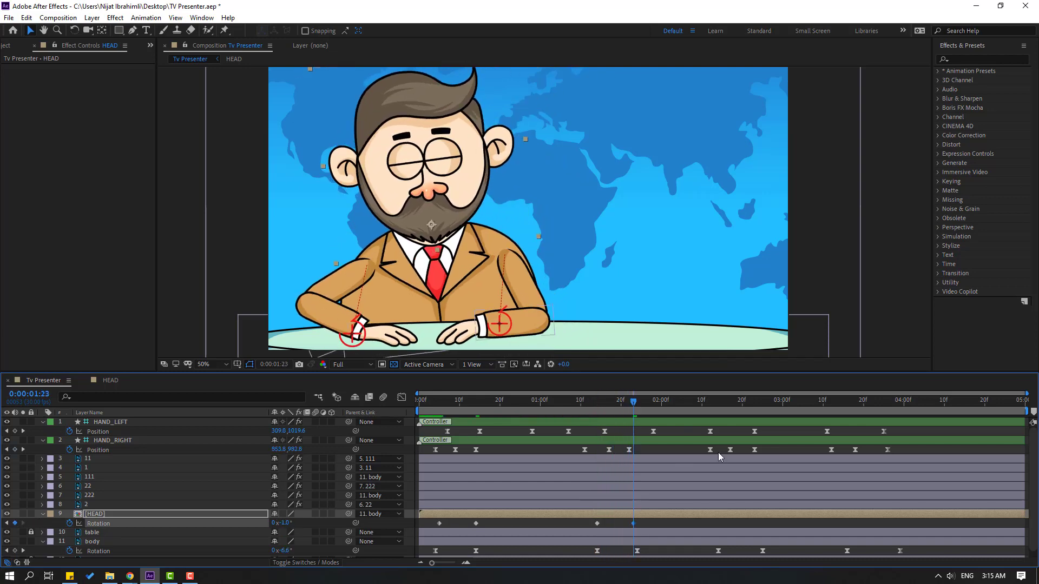
pyautogui.click(714, 402)
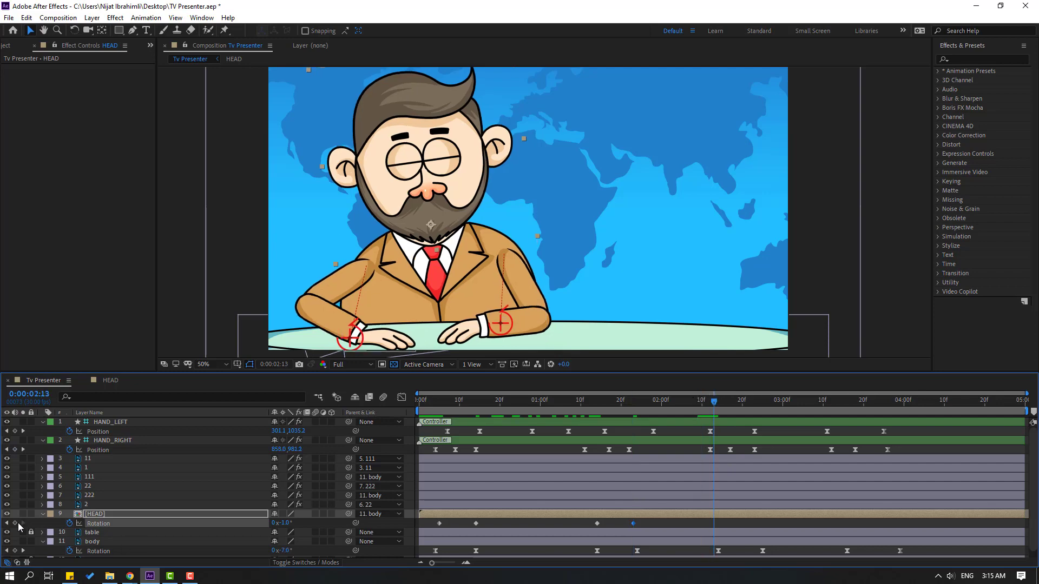
pyautogui.click(758, 401)
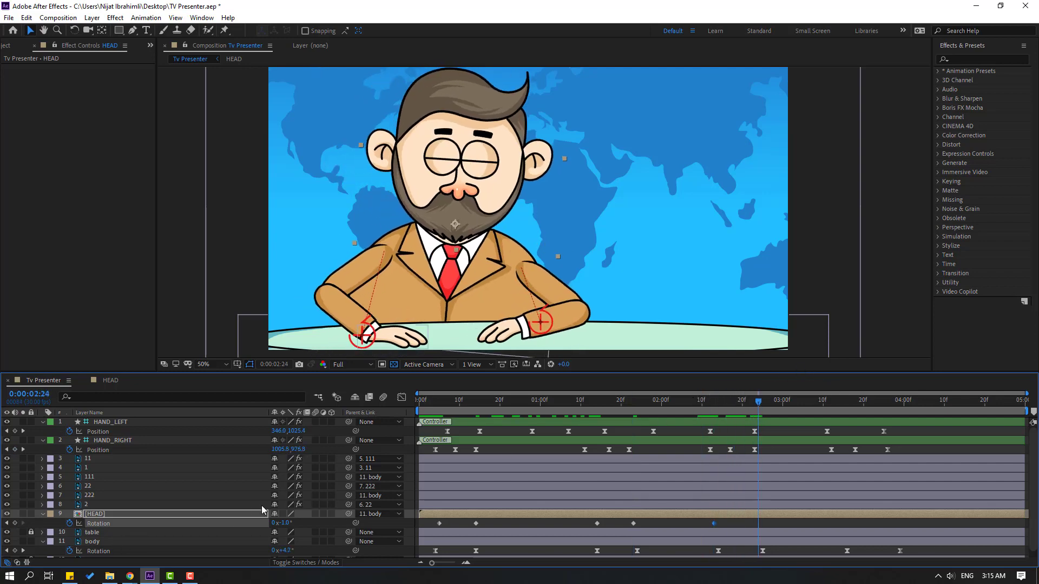
pyautogui.moveTo(284, 523); pyautogui.dragTo(282, 523)
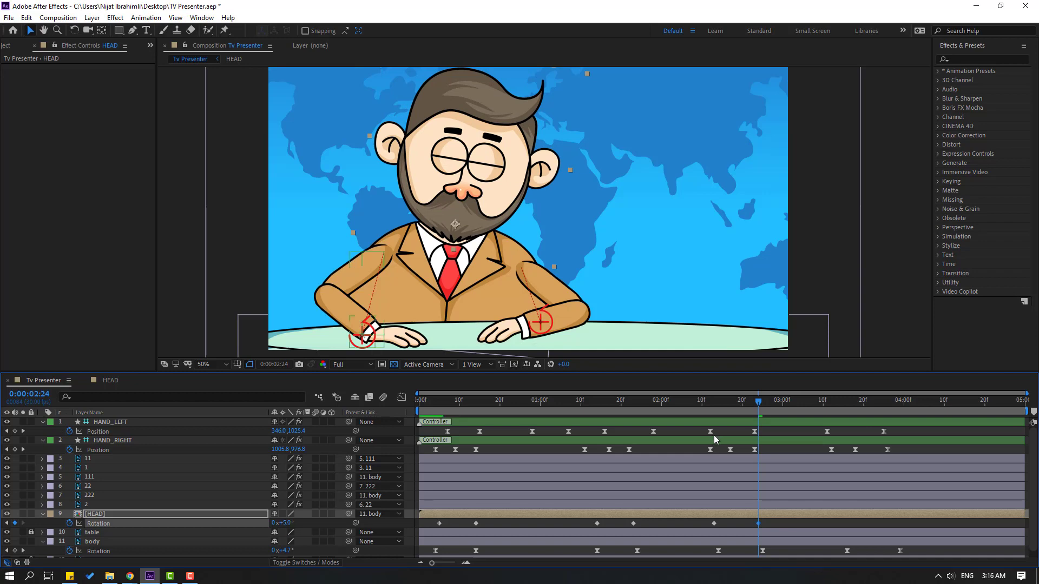
# Hold the head's rotation with a keyframe near 0:00:03:16 and tilt it to -9° at 0:00:03:28
pyautogui.click(705, 402)
pyautogui.moveTo(717, 403); pyautogui.dragTo(895, 403)
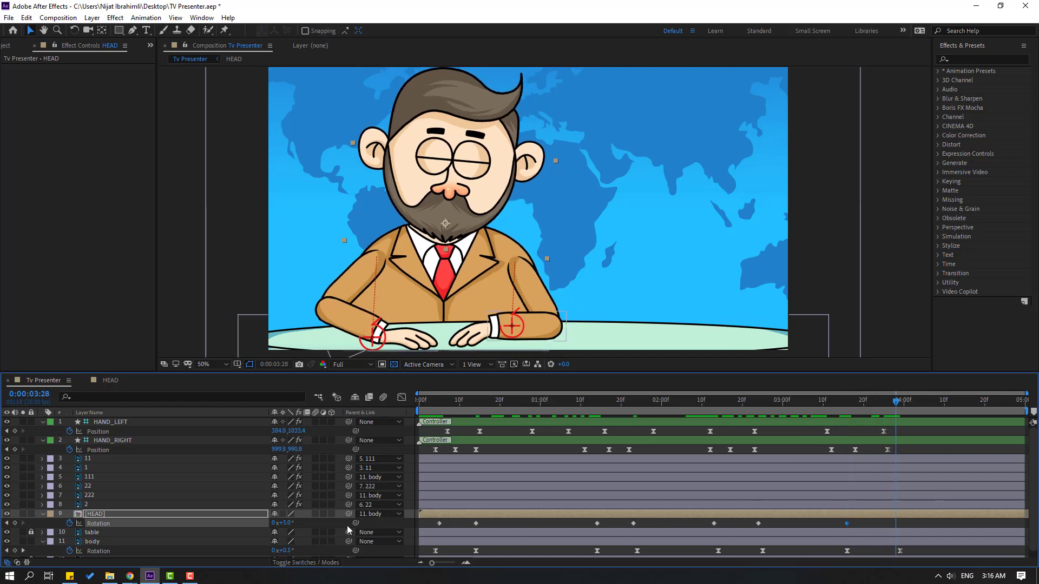
pyautogui.moveTo(285, 523); pyautogui.dragTo(279, 524)
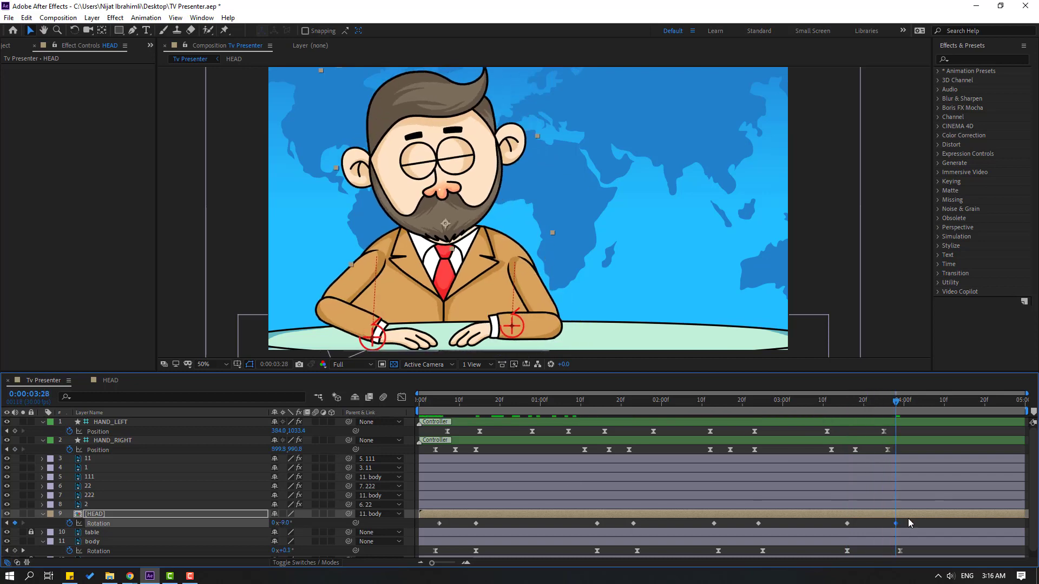
# Apply Easy Ease to all of the HEAD layer's rotation keyframes
pyautogui.moveTo(907, 519); pyautogui.dragTo(439, 522)
pyautogui.rightClick(439, 522)
pyautogui.moveTo(455, 522)
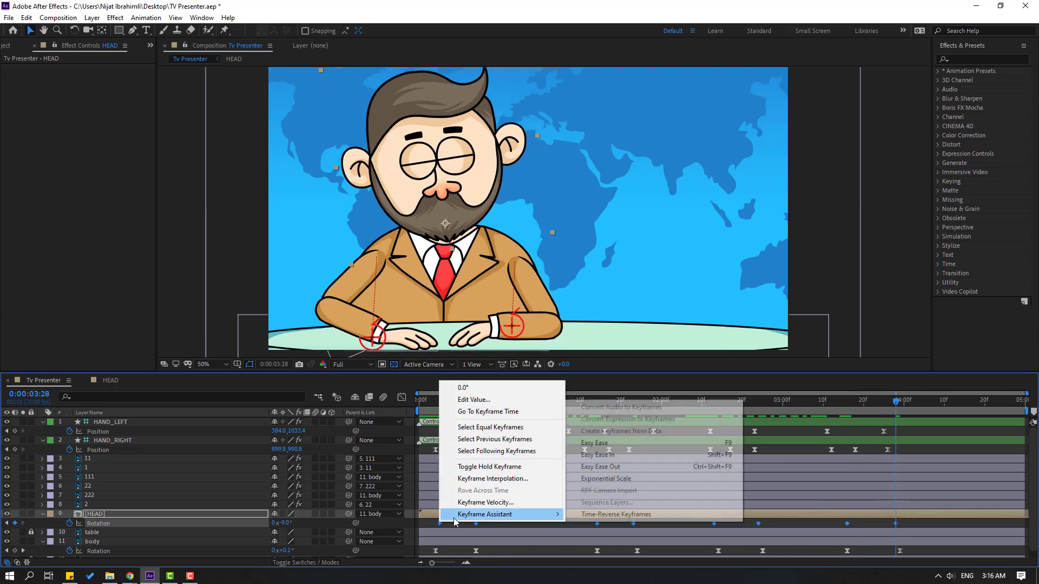
pyautogui.click(594, 443)
pyautogui.click(530, 522)
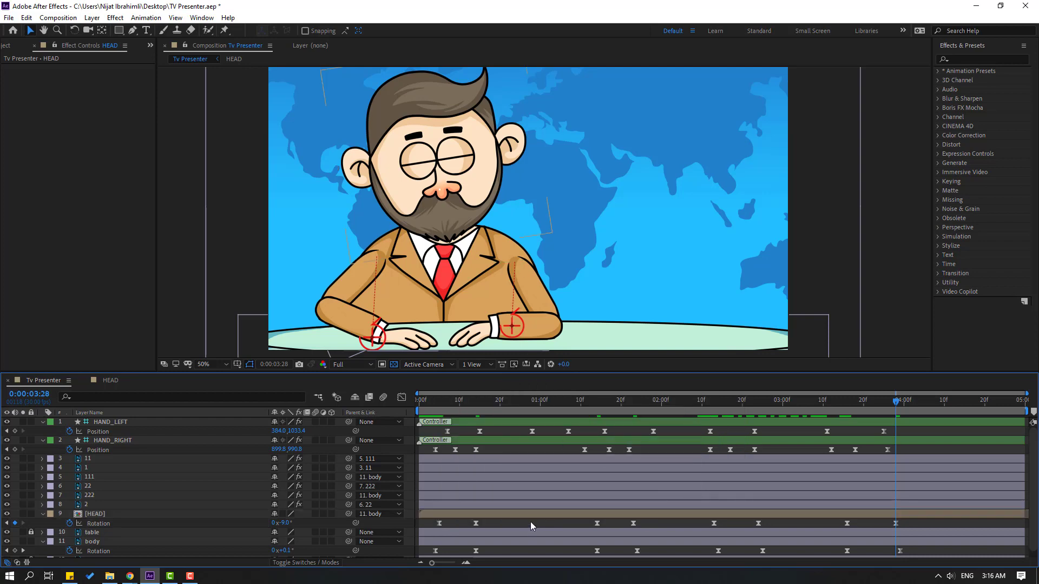
# Keyframe the HEAD layer's position at 0:00:00:05 and lower the head to 892.6, 57.4 at 0:00:00:11
pyautogui.click(440, 400)
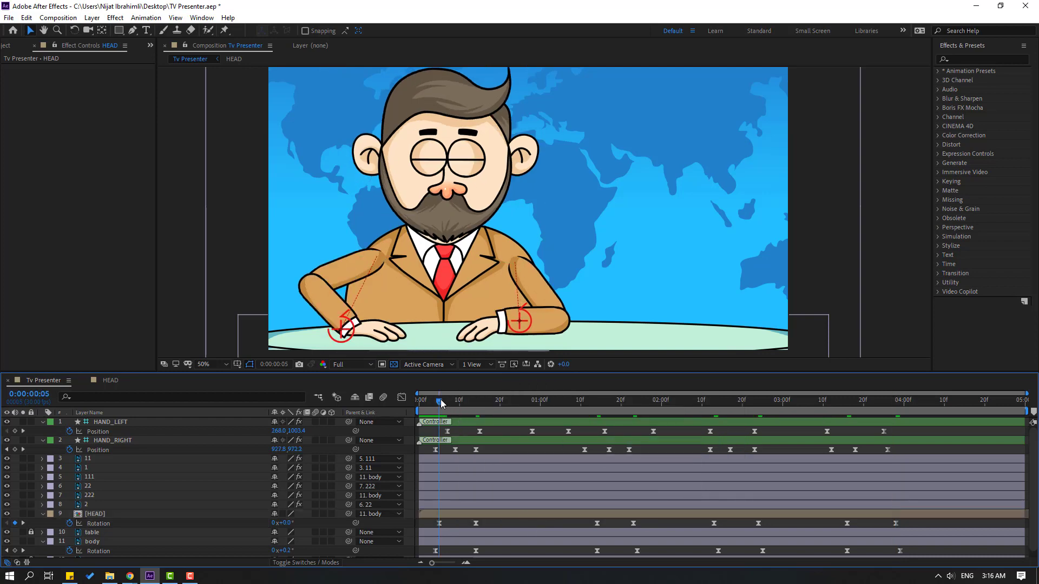
pyautogui.click(97, 517)
pyautogui.hotkey('shift', 'p')
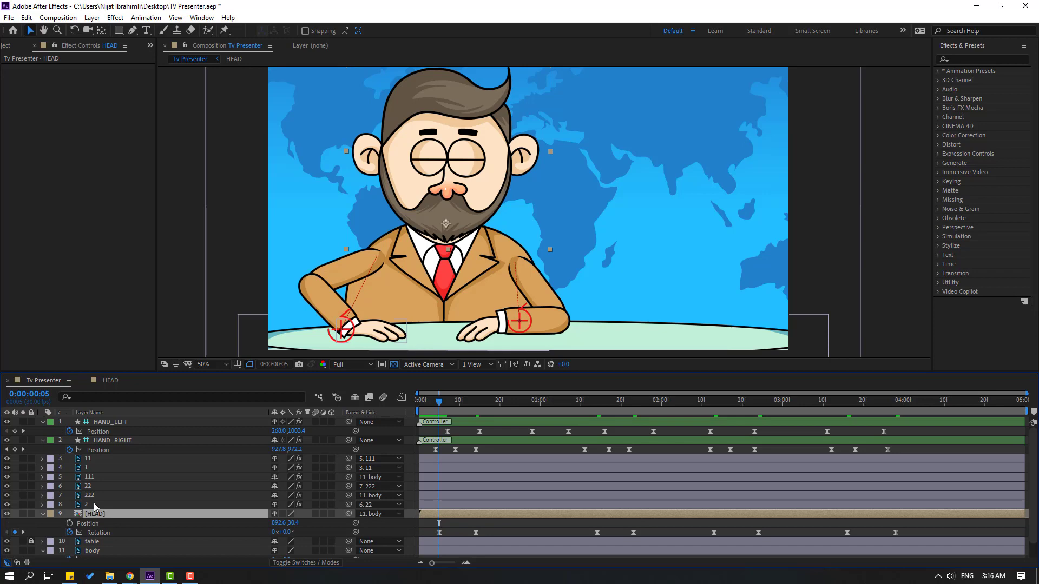
pyautogui.click(69, 523)
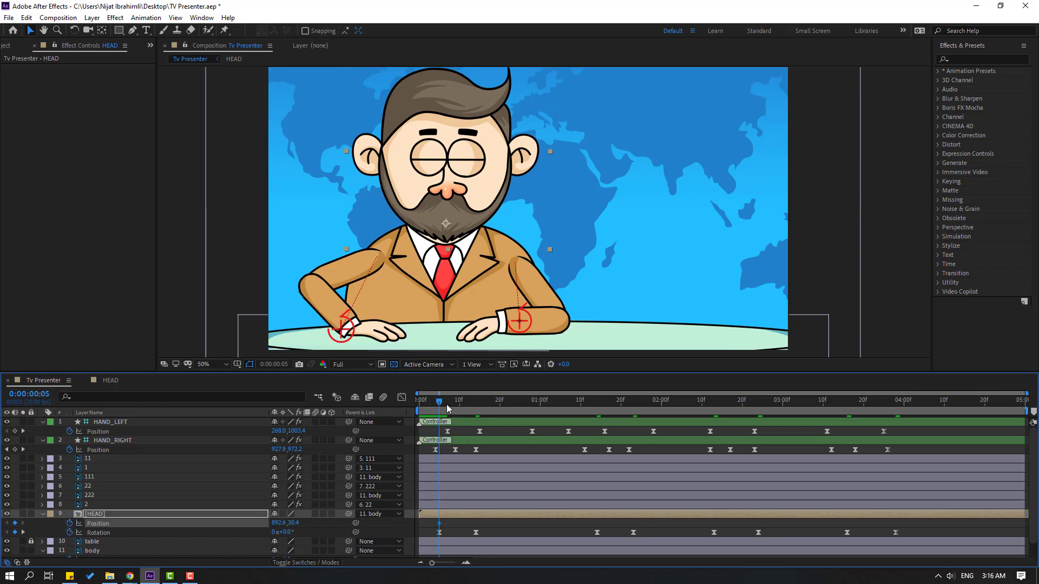
pyautogui.moveTo(448, 409); pyautogui.dragTo(464, 406)
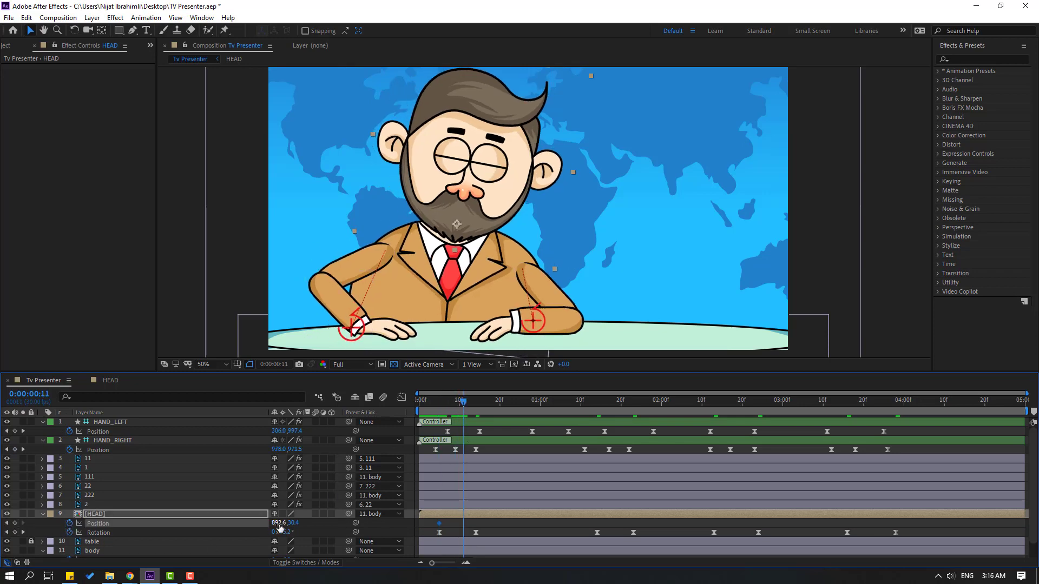
pyautogui.moveTo(293, 522); pyautogui.dragTo(322, 522)
# Return the head to its starting height at 0:00:00:18 with a copy of the first position keyframe
pyautogui.moveTo(472, 401); pyautogui.dragTo(485, 415)
pyautogui.click(439, 524)
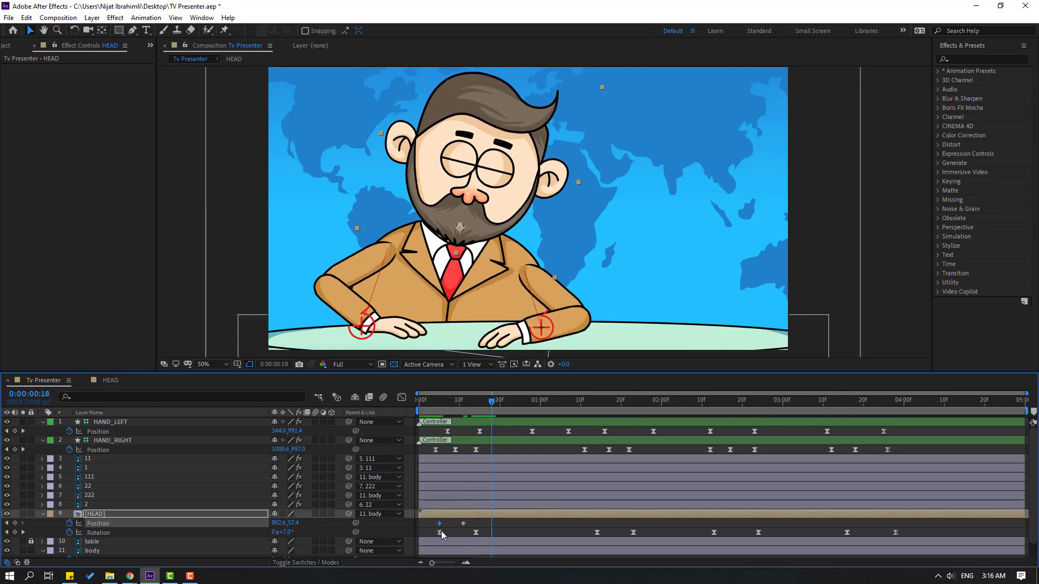
pyautogui.hotkey('ctrl', 'v')
# Apply Easy Ease to the three HEAD position keyframes, shift them one frame earlier, and preview the nod
pyautogui.moveTo(505, 530); pyautogui.dragTo(434, 520)
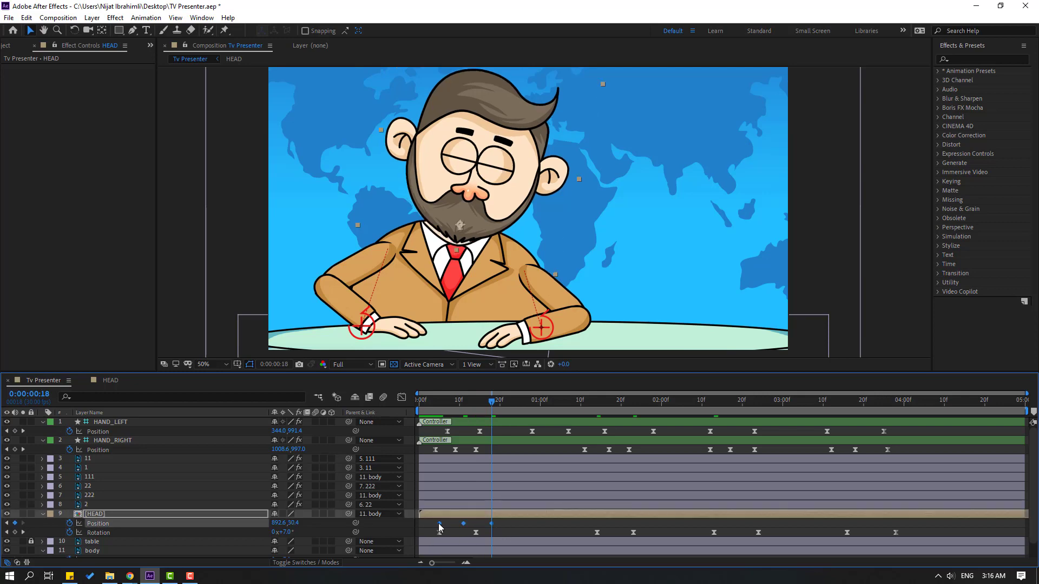
pyautogui.rightClick(439, 523)
pyautogui.moveTo(487, 515)
pyautogui.click(590, 443)
pyautogui.click(525, 533)
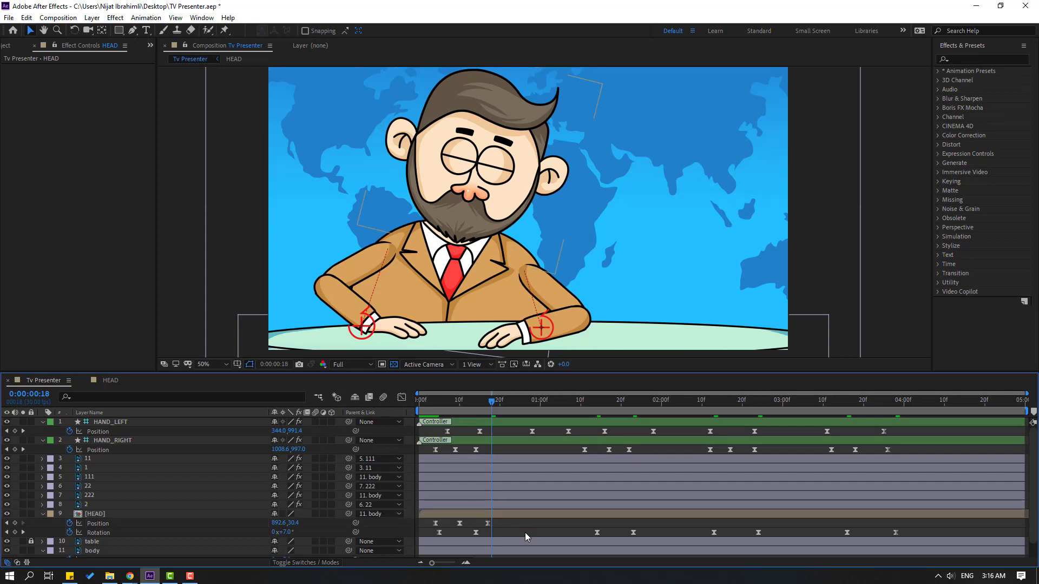
pyautogui.press('space')
# Copy the three HEAD position keyframes to 0:00:01:13, about 0:00:02:11 and 0:00:03:14, and preview the repeated nods
pyautogui.moveTo(495, 528); pyautogui.dragTo(429, 519)
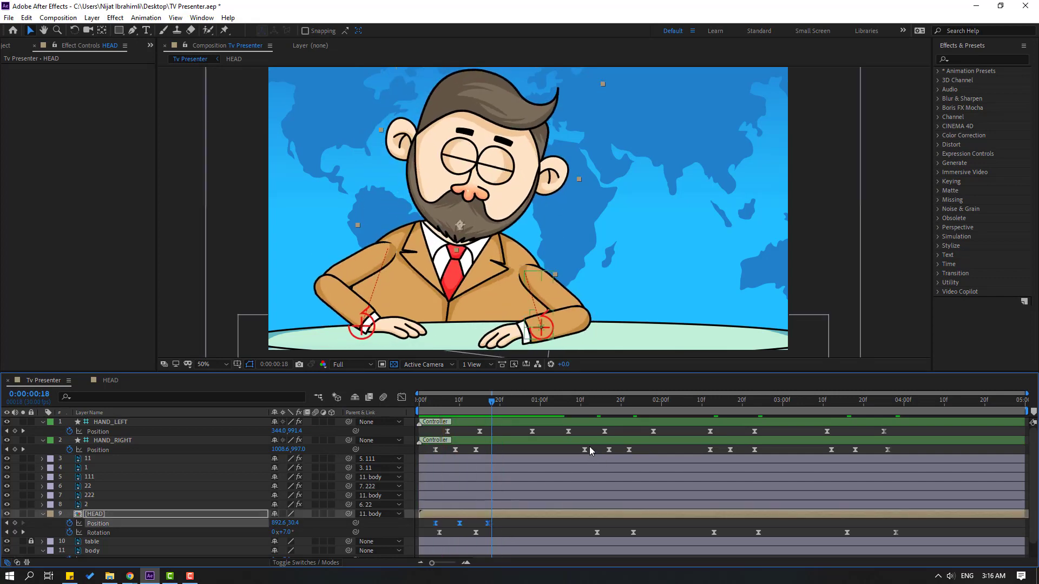
pyautogui.click(592, 405)
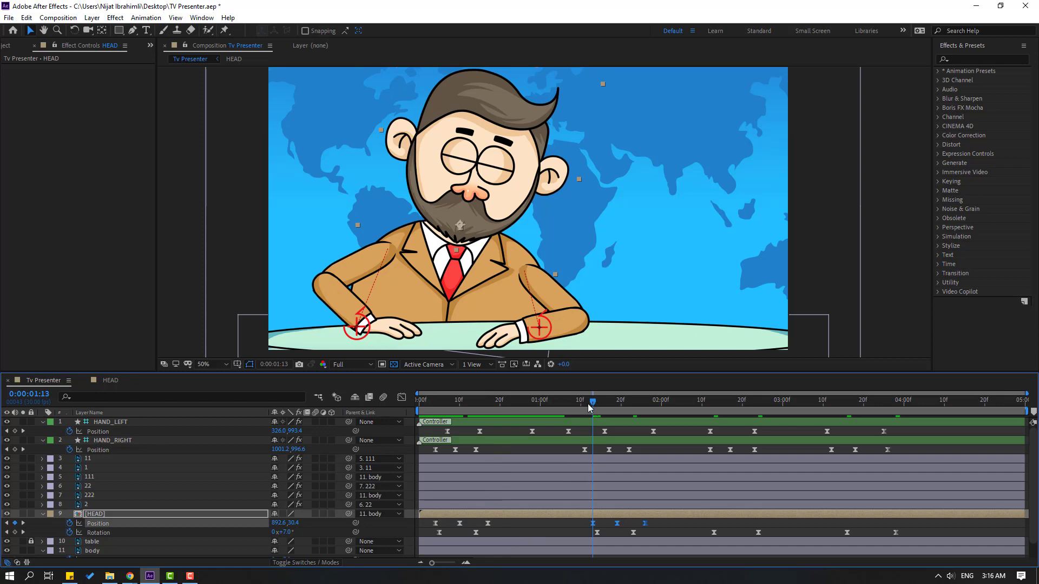
pyautogui.moveTo(591, 408); pyautogui.dragTo(838, 405)
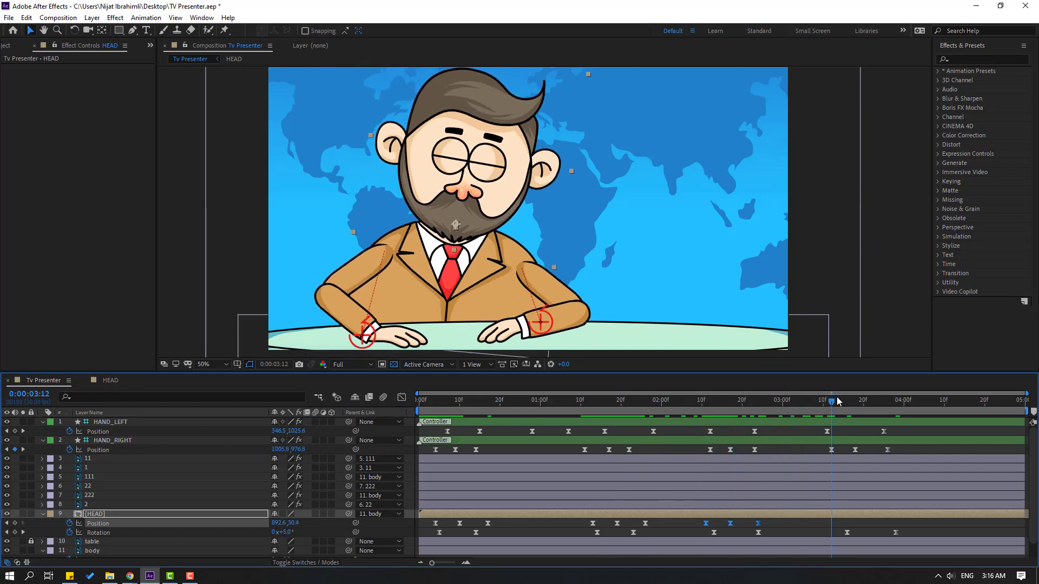
pyautogui.hotkey('ctrl', 'v')
pyautogui.click(929, 524)
pyautogui.press('space')
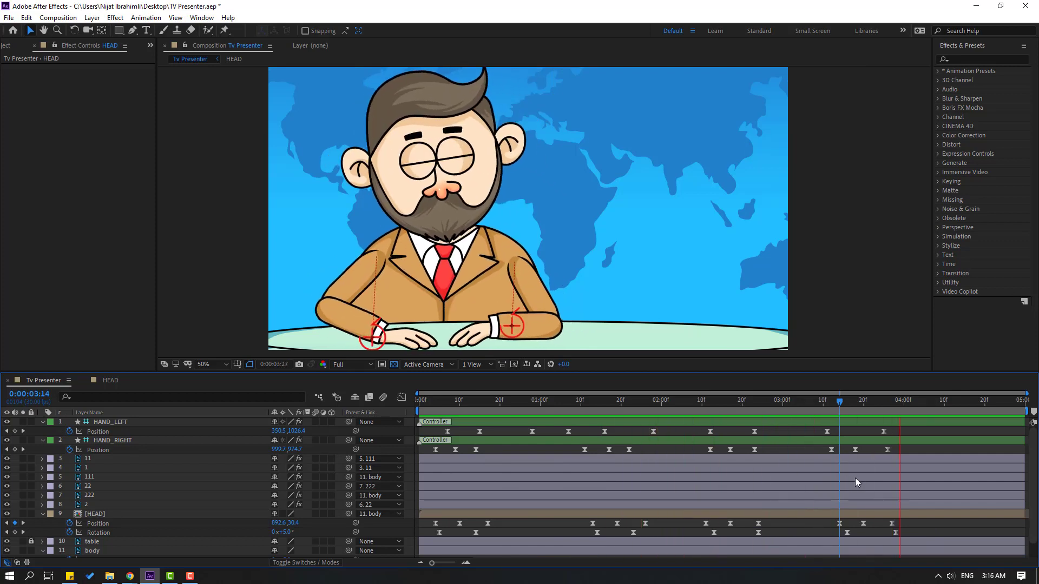
# Add Lipsync01.mov as the uppermost layer of the HEAD composition and place the mouth on the beard below the nose
pyautogui.click(431, 405)
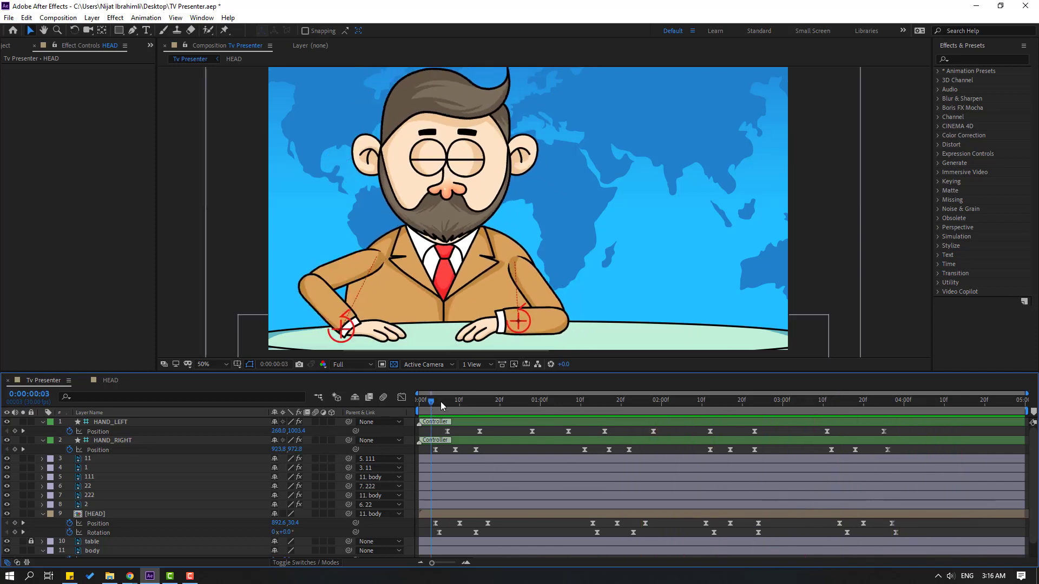
pyautogui.click(3, 46)
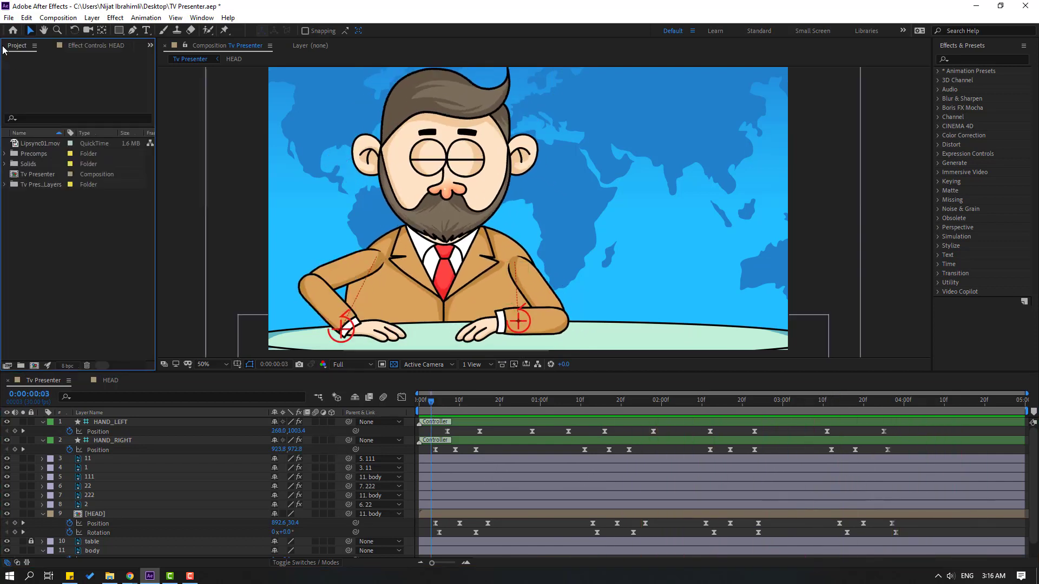
pyautogui.click(37, 144)
pyautogui.doubleClick(95, 516)
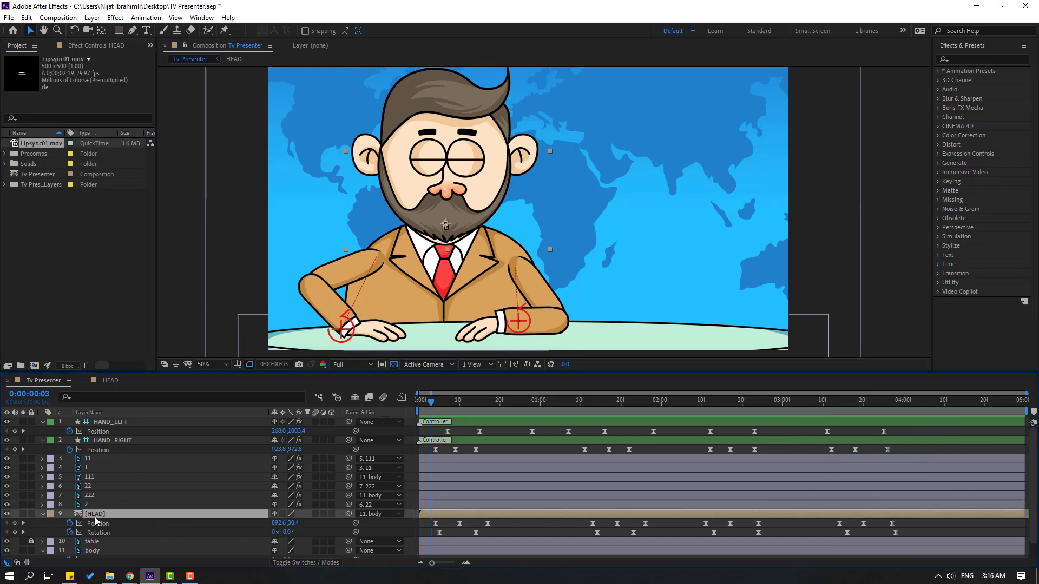
pyautogui.moveTo(35, 142); pyautogui.dragTo(111, 419)
pyautogui.moveTo(554, 216); pyautogui.dragTo(553, 313)
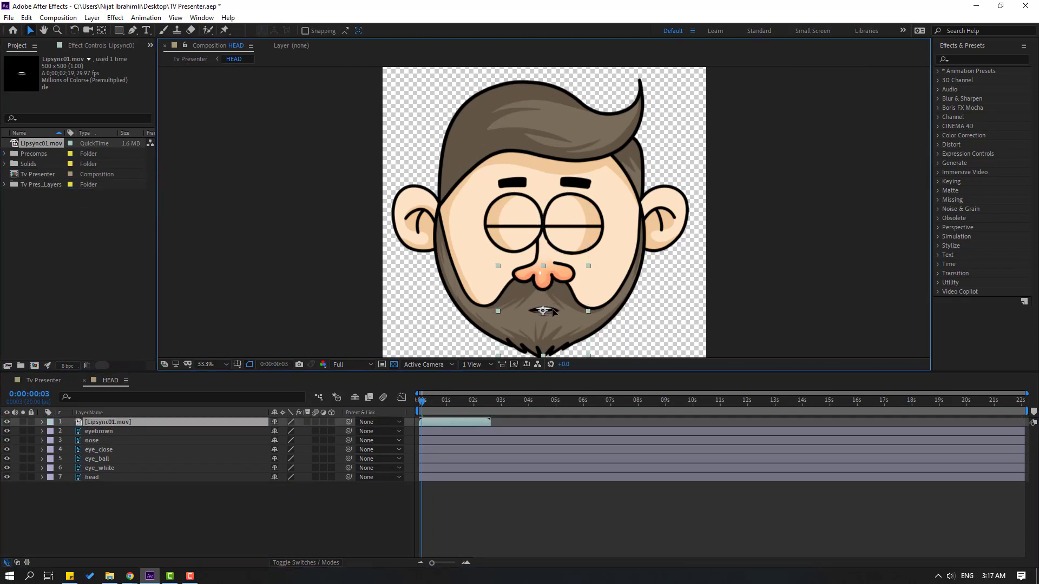
# Scale the Lipsync01.mov layer to 184% and adjust the mouth's position on the beard
pyautogui.write('s184')
pyautogui.press('Return')
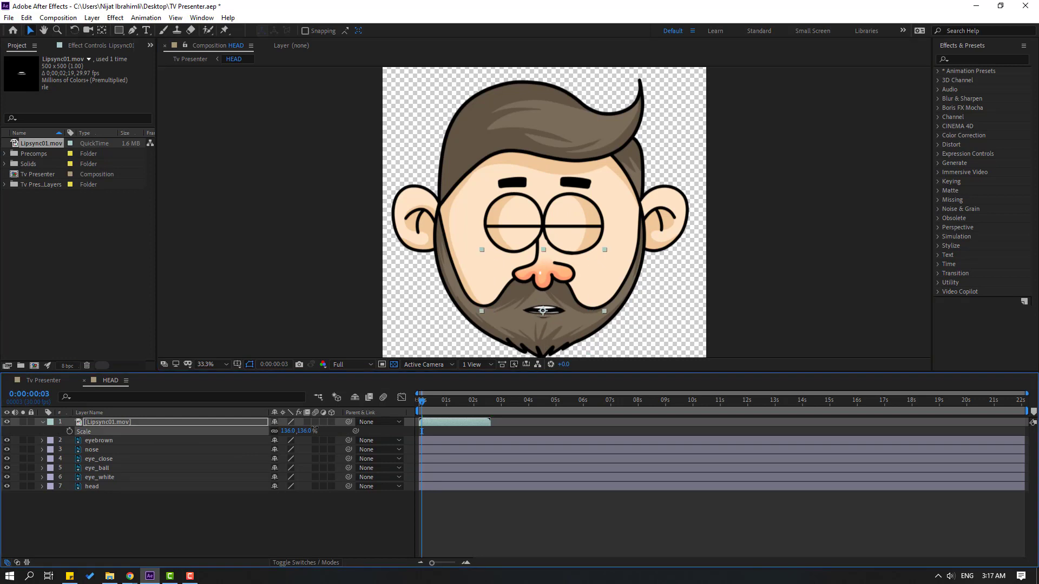
pyautogui.moveTo(551, 320); pyautogui.dragTo(549, 320)
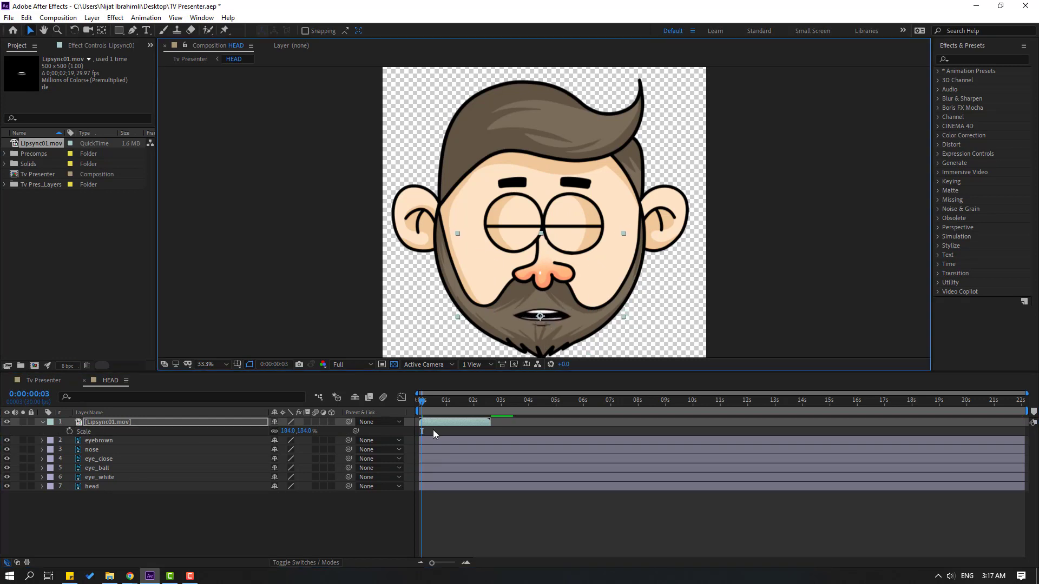
# Slow the Lipsync01.mov layer down with a Time Stretch factor of 130
pyautogui.moveTo(423, 402); pyautogui.dragTo(446, 402)
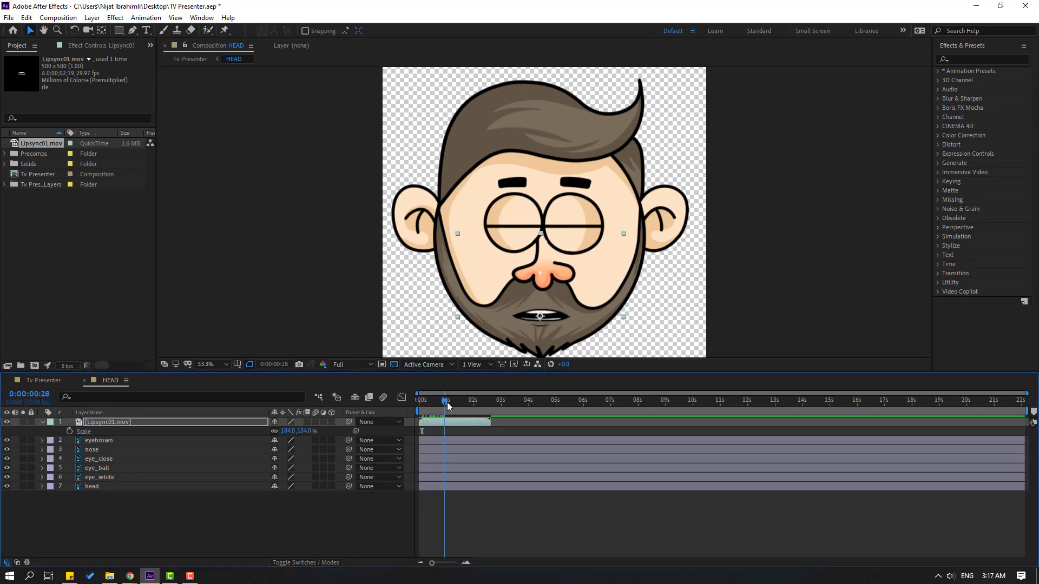
pyautogui.rightClick(123, 426)
pyautogui.moveTo(212, 185)
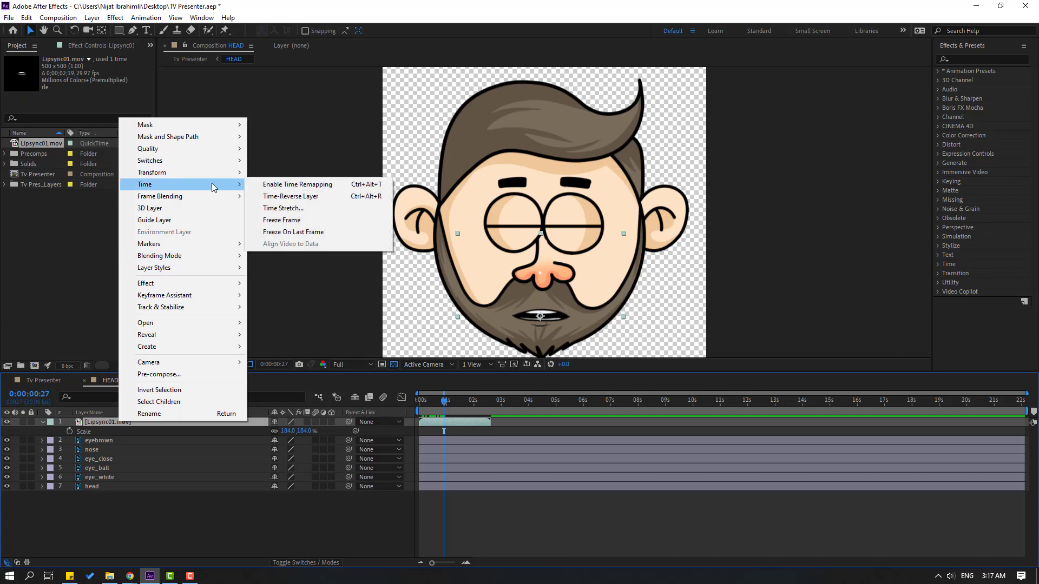
pyautogui.click(284, 210)
pyautogui.write('130')
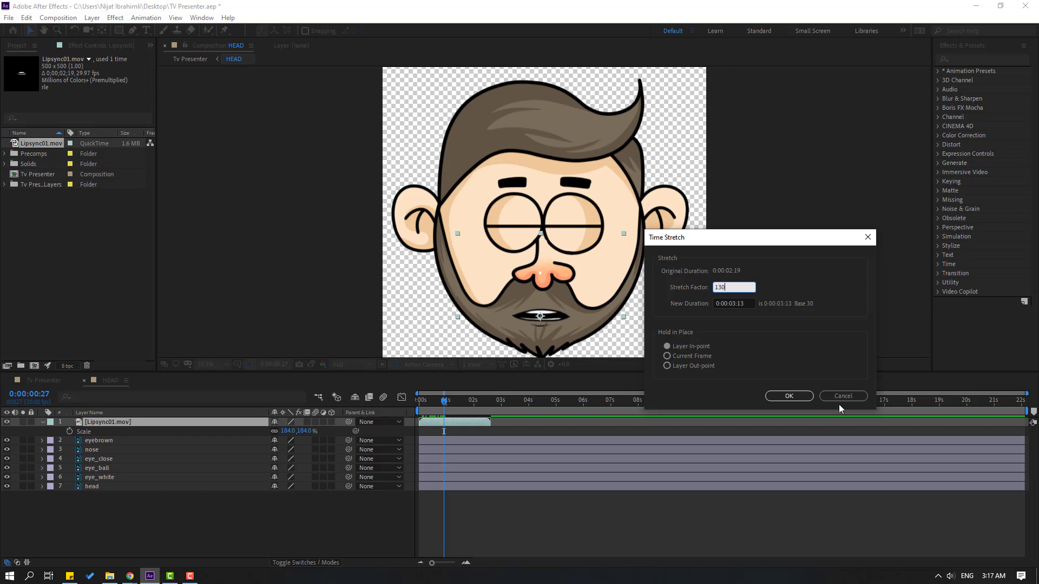
pyautogui.click(799, 400)
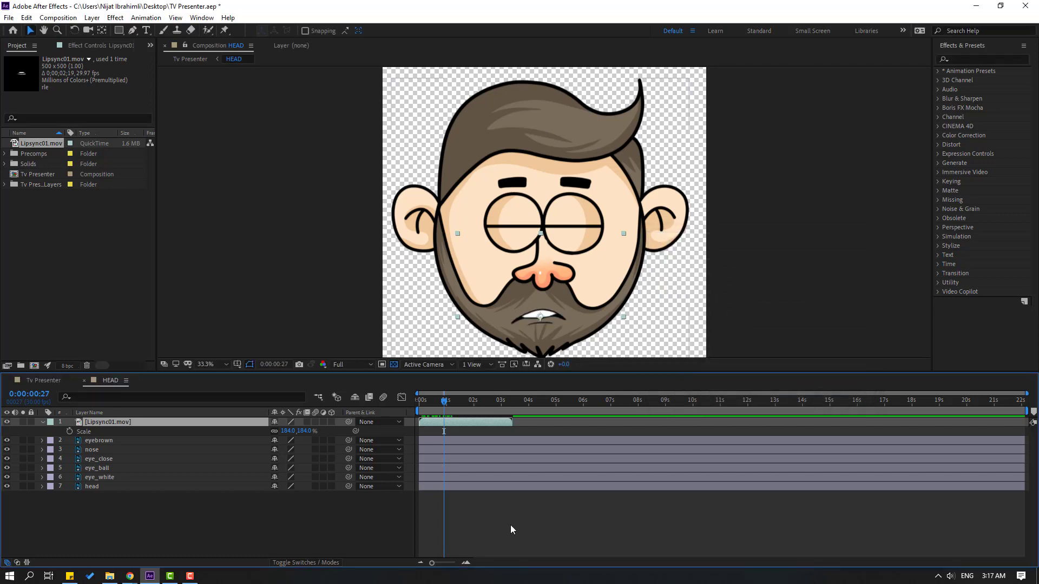
# Duplicate the Lipsync01.mov layer, start the copy where the original ends, and preview the result in the Tv Presenter composition
pyautogui.hotkey('ctrl', 'd')
pyautogui.moveTo(442, 423); pyautogui.dragTo(545, 401)
pyautogui.click(45, 381)
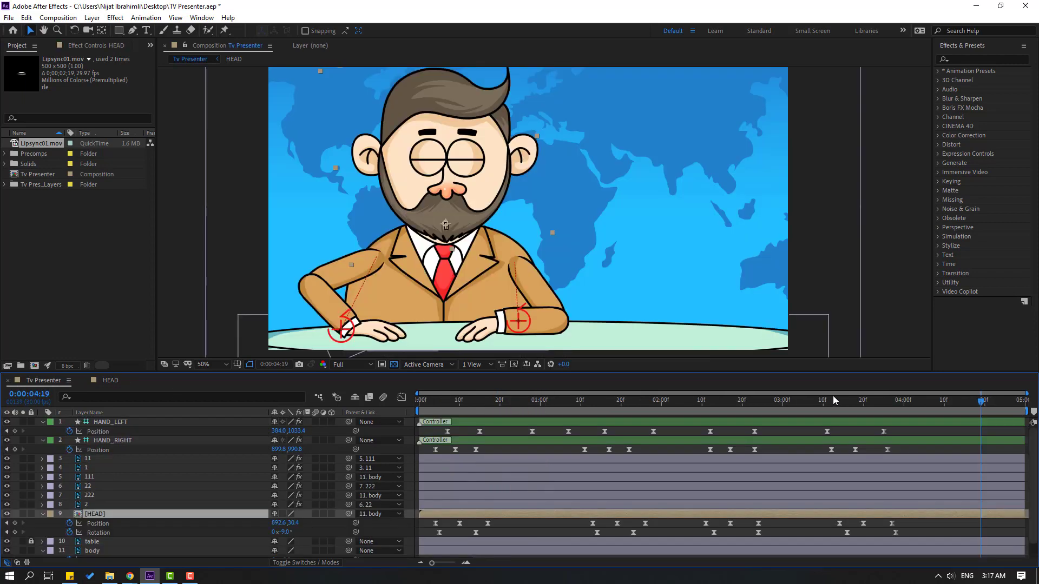
pyautogui.moveTo(944, 406); pyautogui.dragTo(415, 417)
pyautogui.press('space')
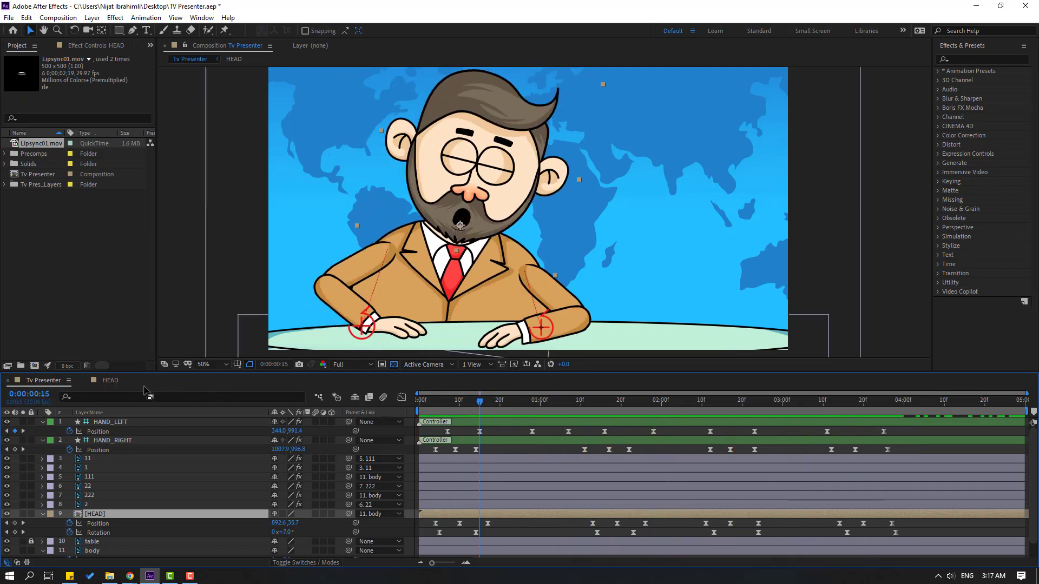
# In the HEAD composition, parent the duplicate Lipsync01.mov layer to the original, then select the original and collapse its Scale property
pyautogui.click(113, 380)
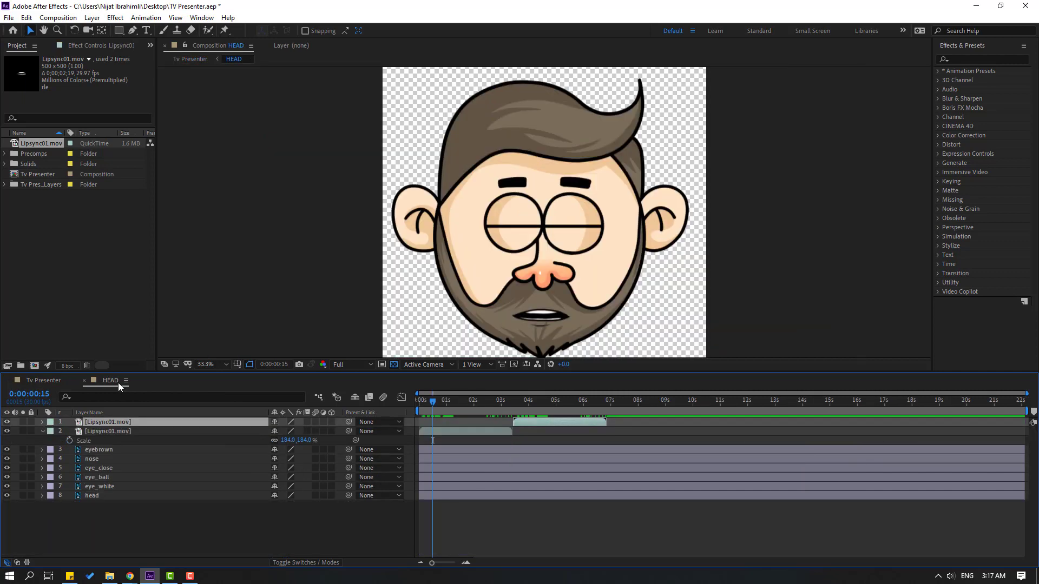
pyautogui.click(545, 402)
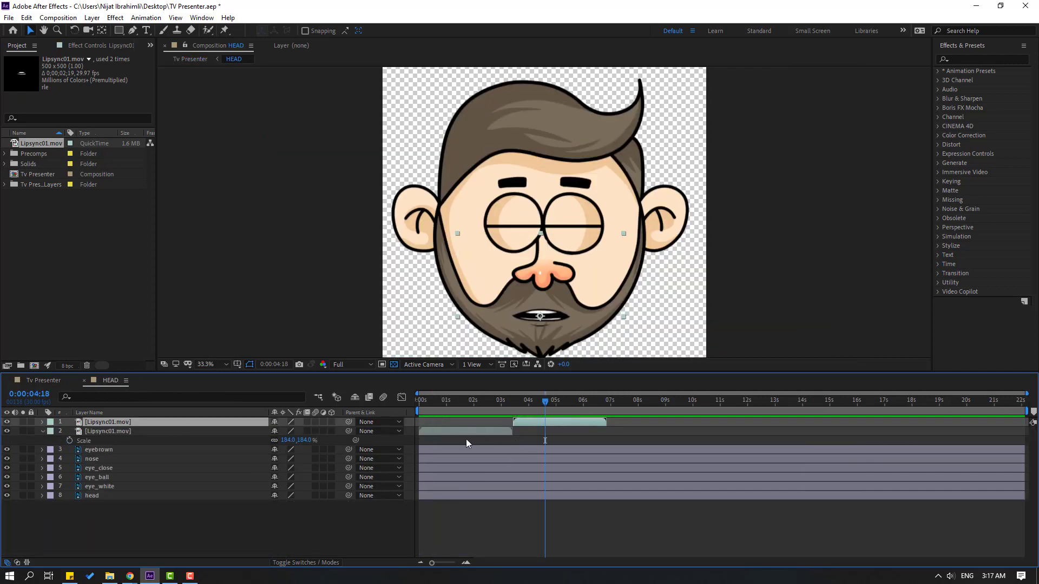
pyautogui.moveTo(349, 422); pyautogui.dragTo(119, 431)
pyautogui.click(463, 401)
pyautogui.click(458, 431)
pyautogui.press('s')
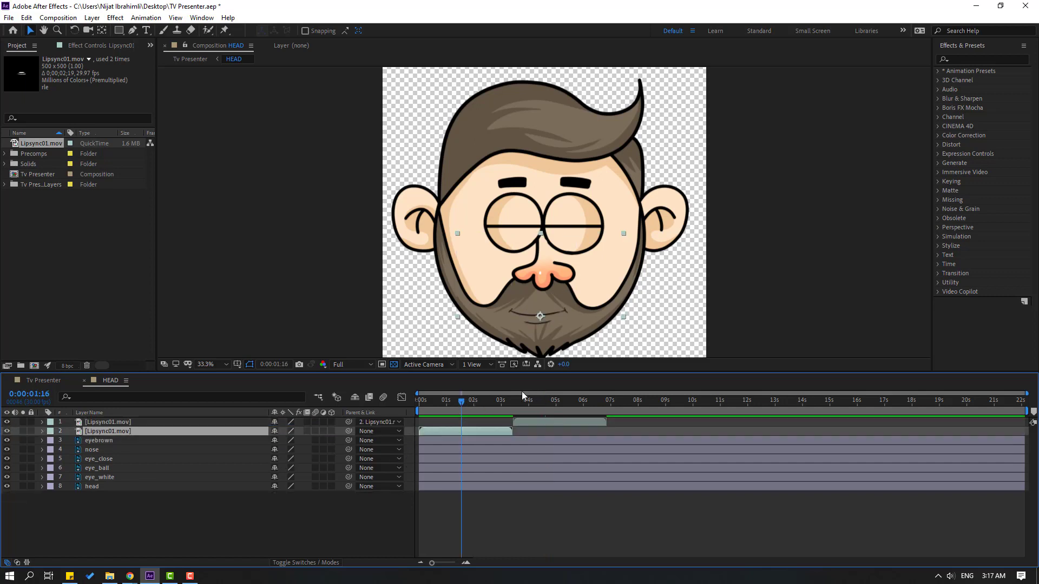
# Scale down the original Lipsync01.mov layer so the mouth is smaller on the beard, and preview the lip sync
pyautogui.click(456, 401)
pyautogui.press('s')
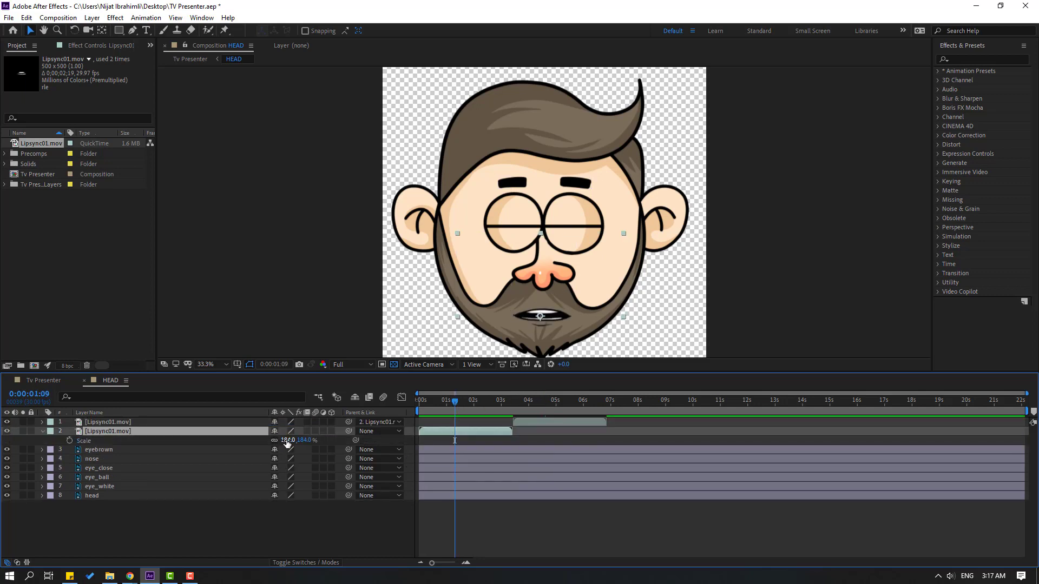
pyautogui.moveTo(286, 442); pyautogui.dragTo(264, 442)
pyautogui.press('space')
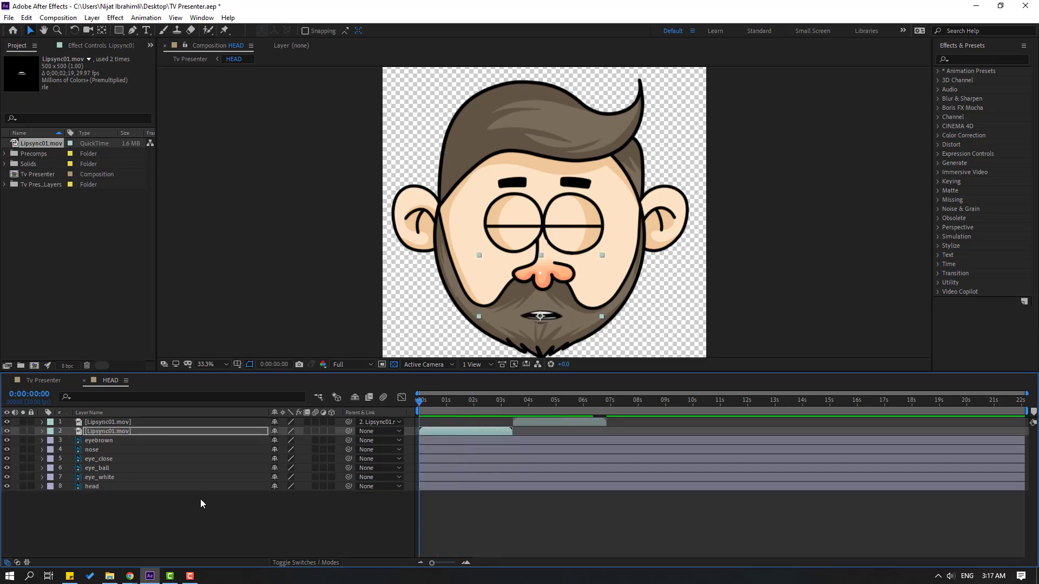
pyautogui.click(143, 515)
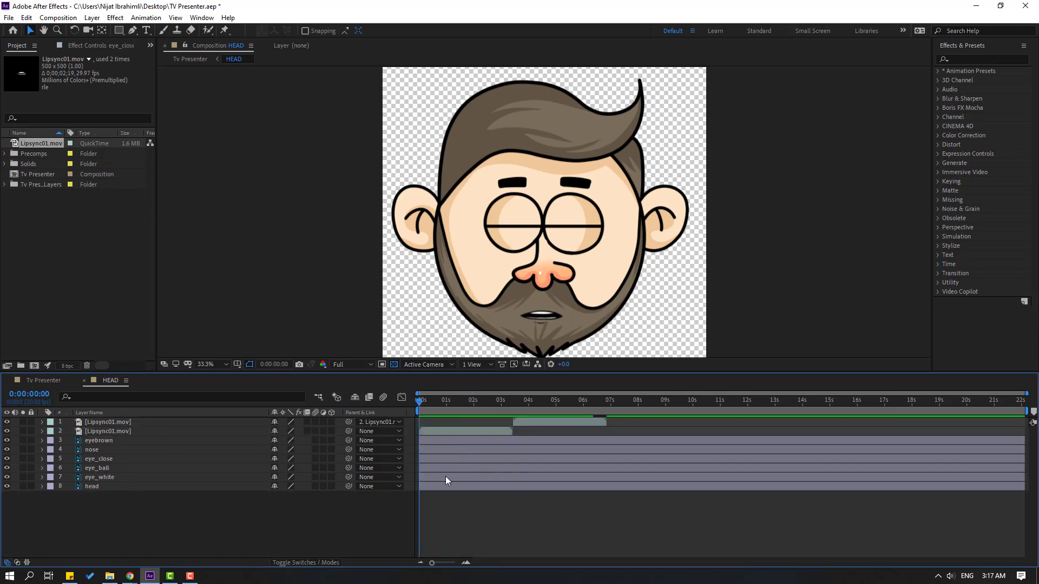
# End the work area at 0:00:06:26, where the second Lipsync01.mov layer finishes, and trim the HEAD composition to it
pyautogui.click(608, 400)
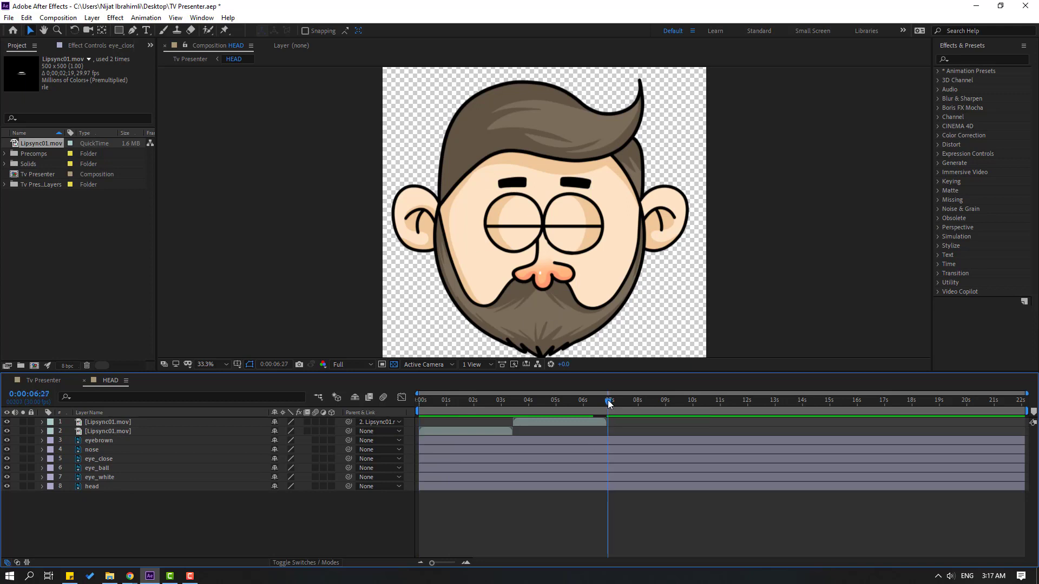
pyautogui.rightClick(591, 411)
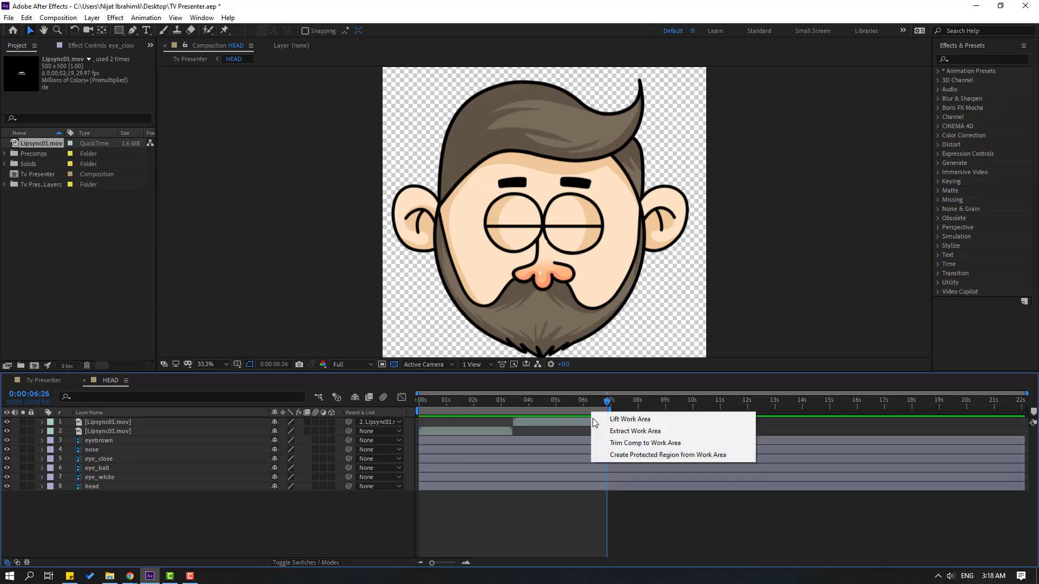
pyautogui.click(661, 441)
pyautogui.click(506, 402)
pyautogui.moveTo(476, 404); pyautogui.dragTo(351, 414)
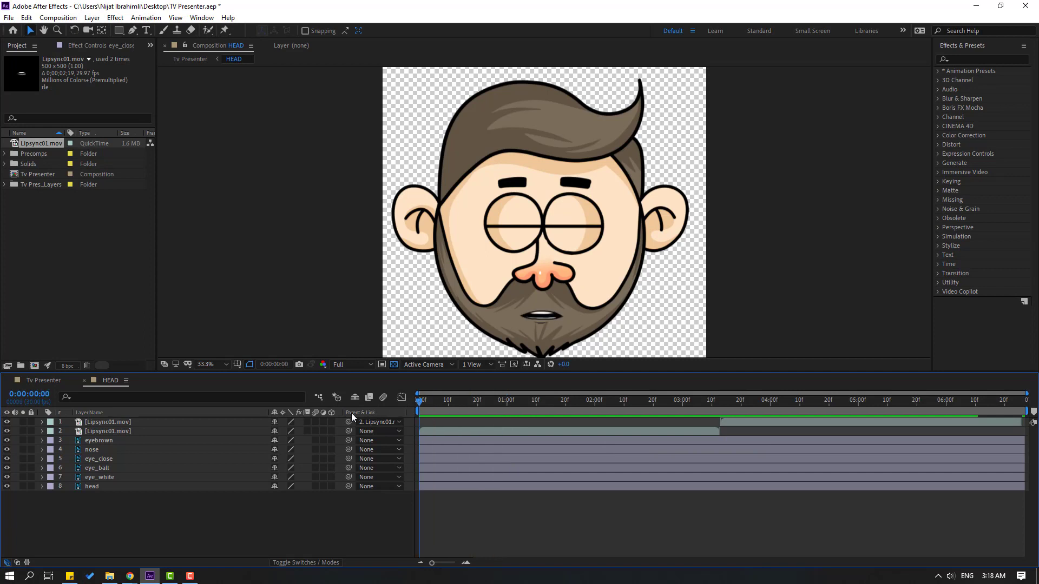
# Split the eye_close layer at 0:00:00:03 to keep only its first frames, and shift that short clip to start around 0:00:00:04
pyautogui.click(106, 460)
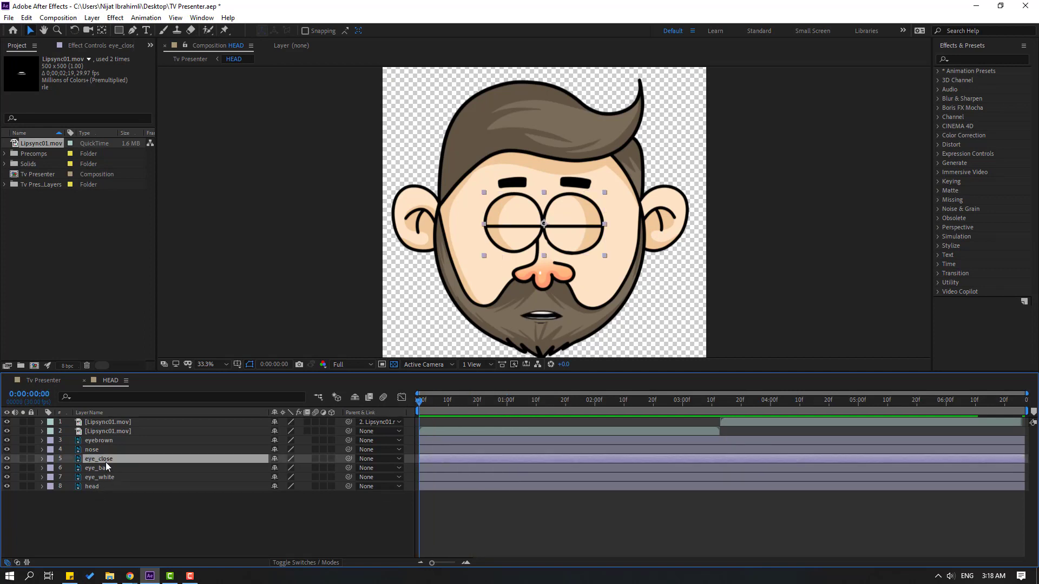
pyautogui.press('space')
pyautogui.click(27, 18)
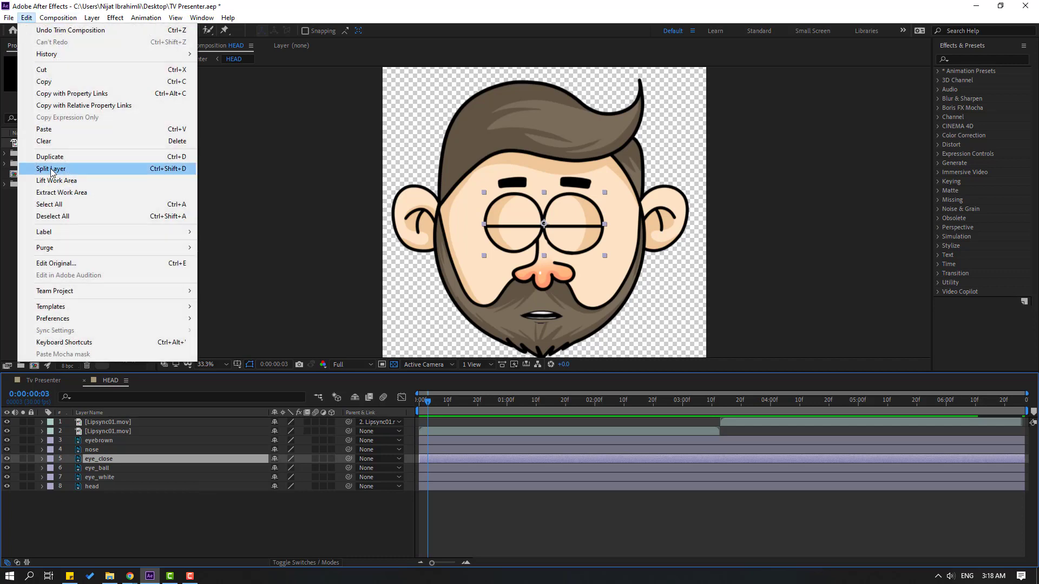
pyautogui.click(166, 173)
pyautogui.press('Delete')
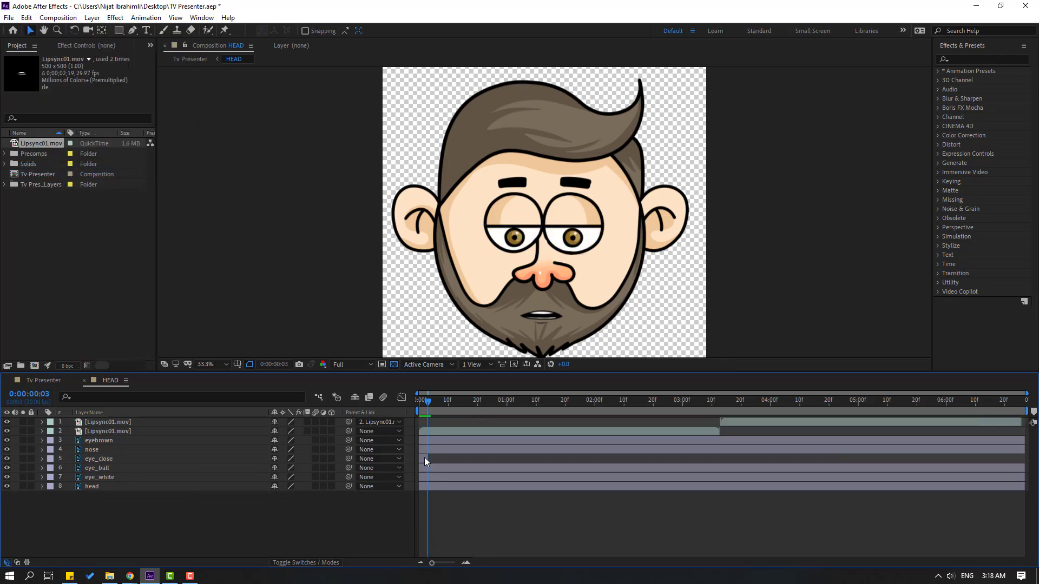
pyautogui.moveTo(424, 461); pyautogui.dragTo(438, 461)
# Duplicate the short eye_close clip six times, spread the copies along the timeline as repeated blinks, and preview them
pyautogui.hotkey('ctrl', 'd')
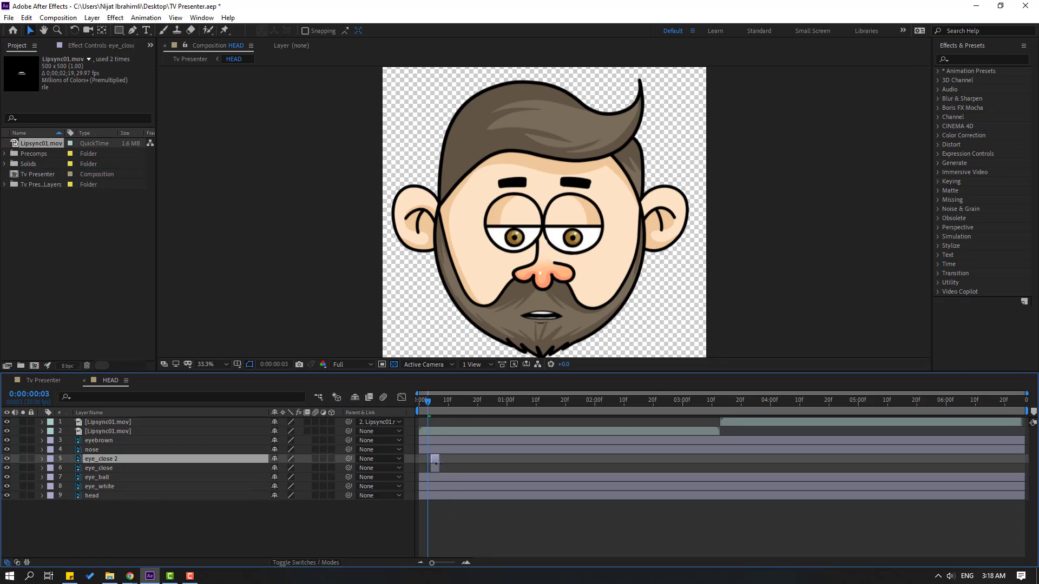
pyautogui.hotkey('ctrl', 'd')
pyautogui.moveTo(495, 458); pyautogui.dragTo(572, 458)
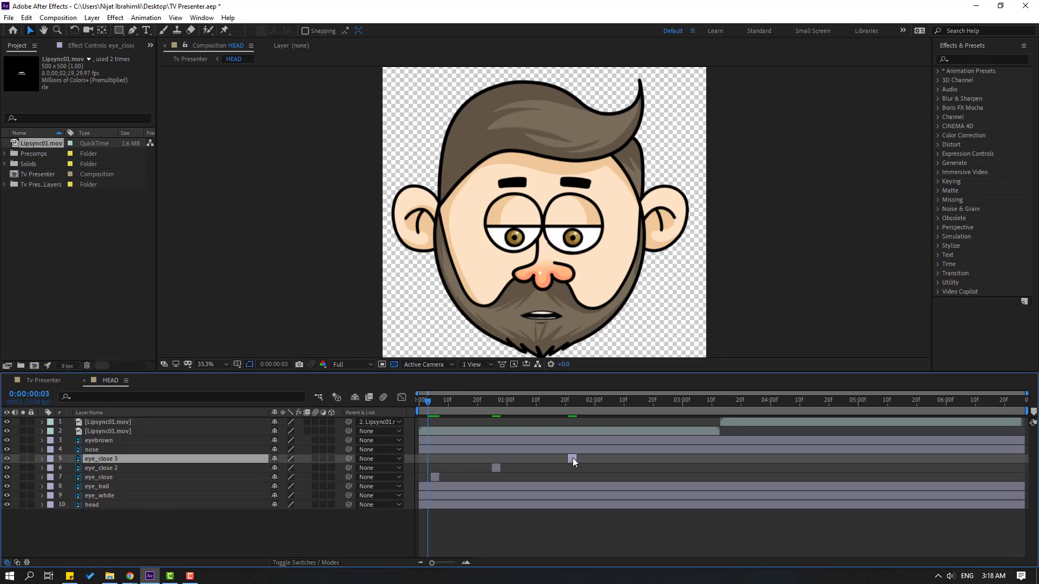
pyautogui.hotkey('ctrl', 'd')
pyautogui.hotkey('ctrl', 'd')
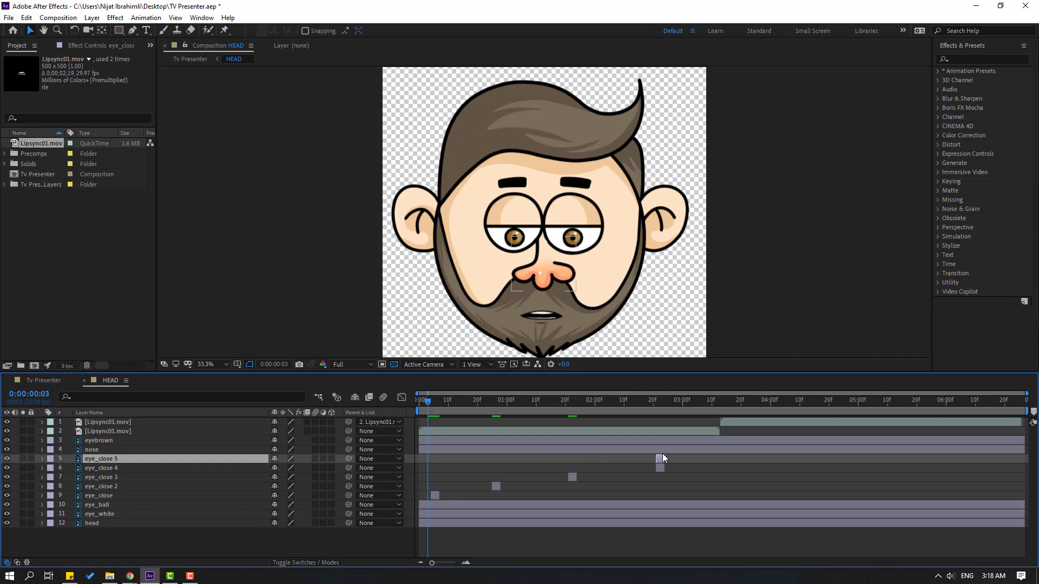
pyautogui.hotkey('ctrl', 'd')
pyautogui.moveTo(770, 459); pyautogui.dragTo(855, 459)
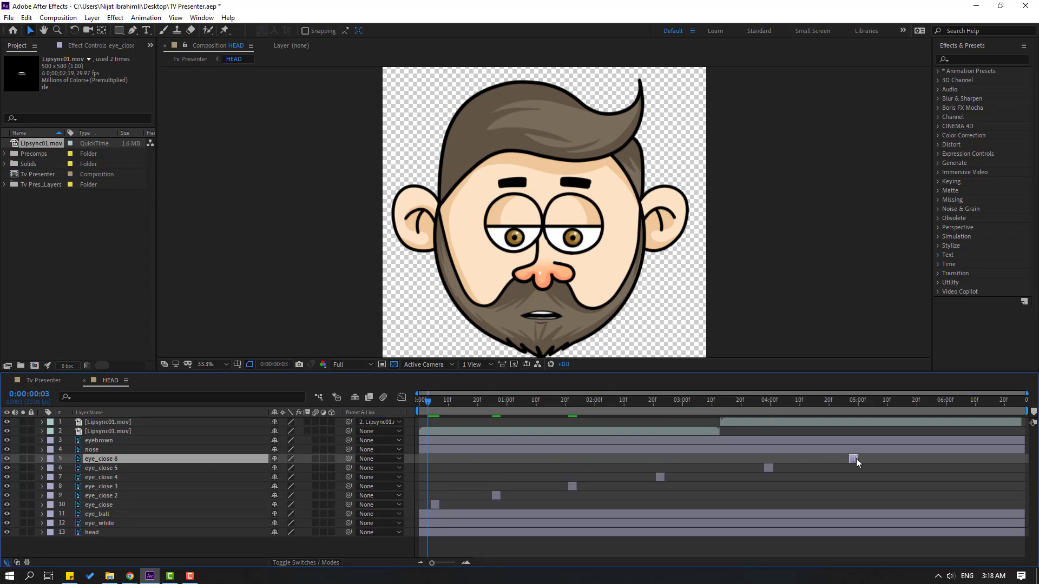
pyautogui.hotkey('ctrl', 'd')
pyautogui.press('space')
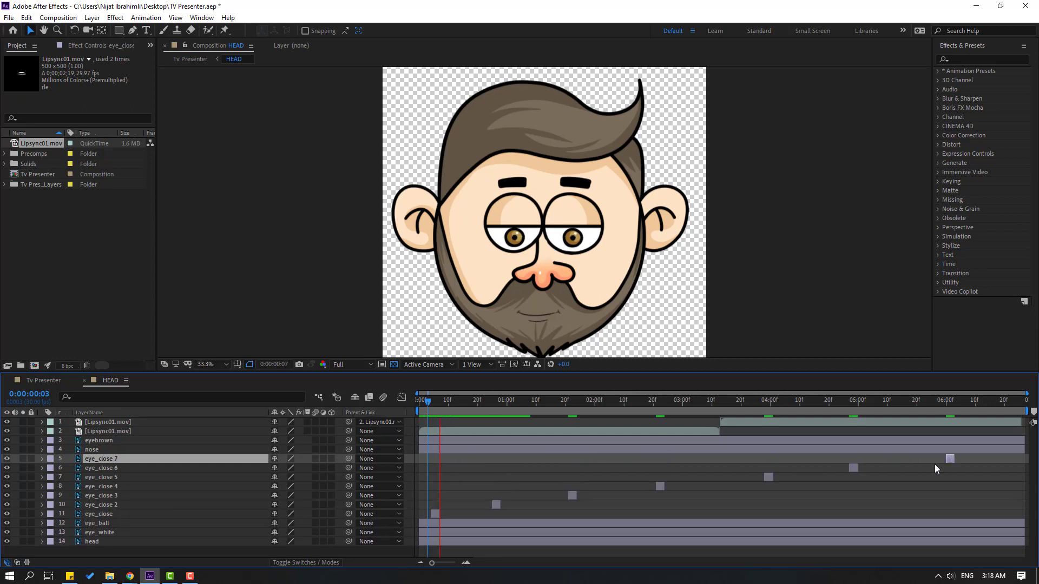
pyautogui.press('space')
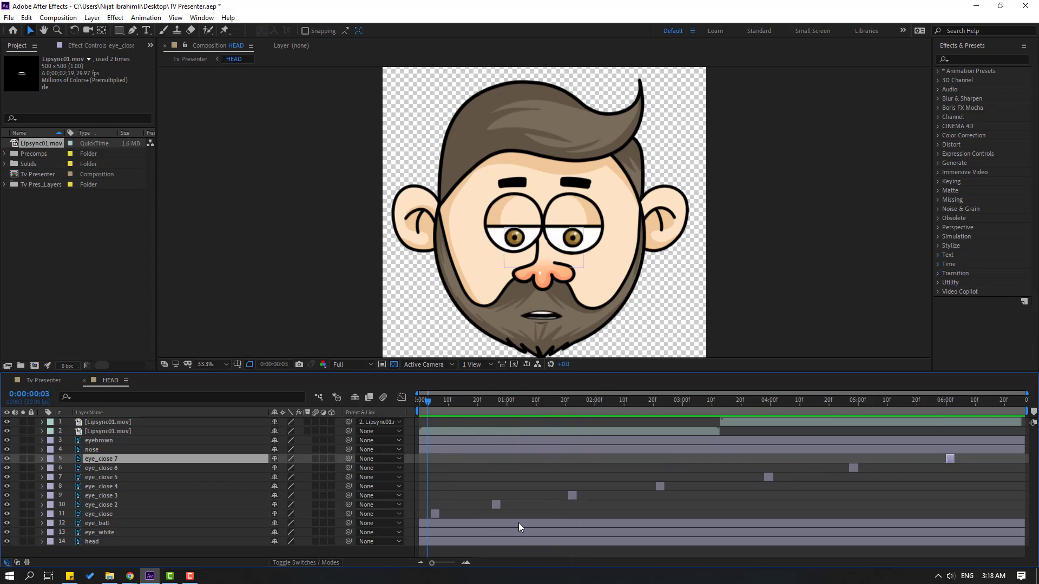
# Delete the eye_close 2 and eye_close 4 blink clips to make the blinking less frequent, and preview the result
pyautogui.click(495, 505)
pyautogui.press('Delete')
pyautogui.click(660, 488)
pyautogui.press('Delete')
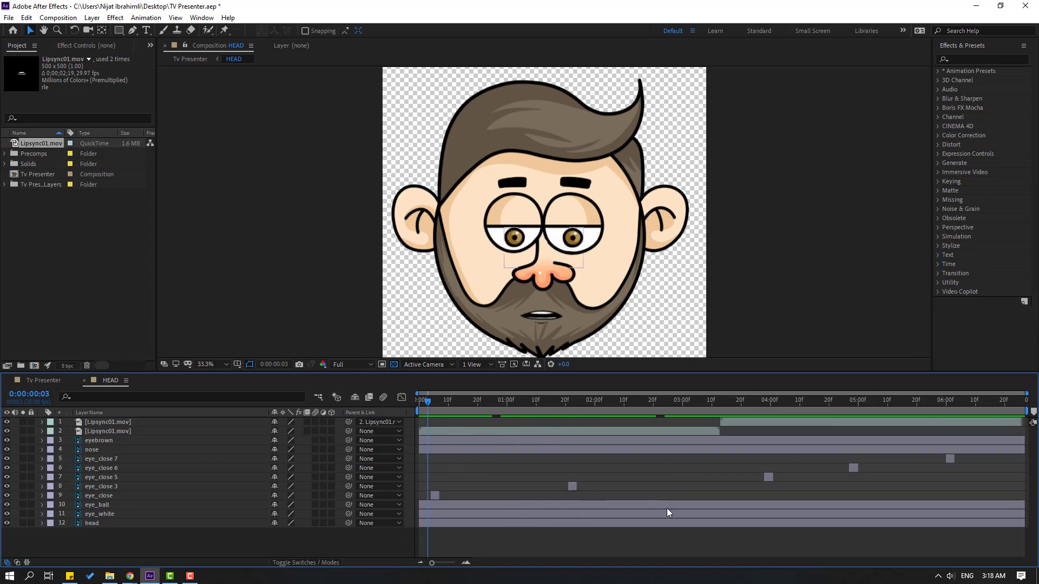
pyautogui.press('space')
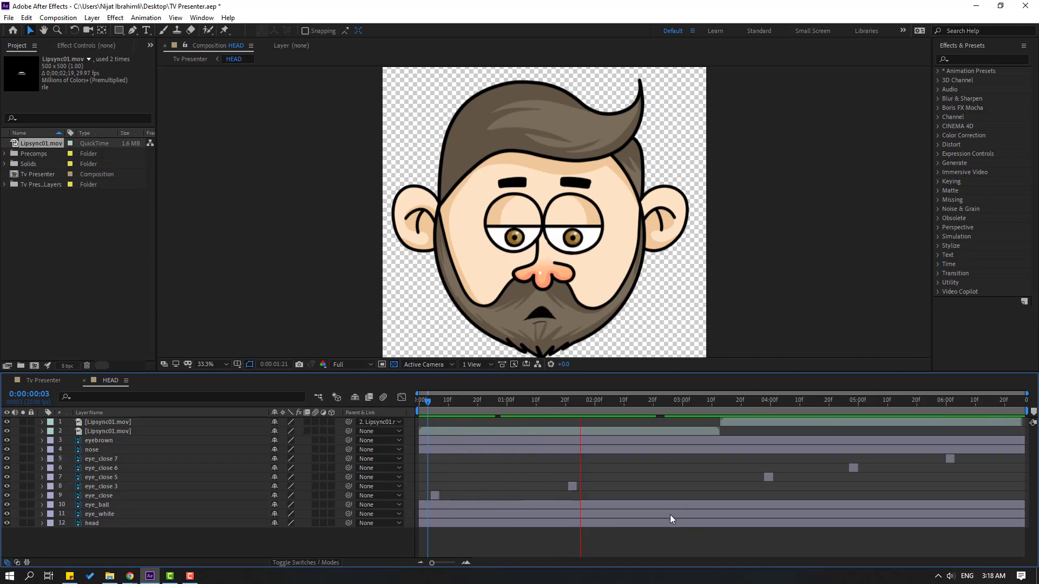
pyautogui.press('space')
# Move the eye_close 5 clip earlier to about 0:00:03:10 and eye_close 6 to about 0:00:04:17, and preview the blinks
pyautogui.moveTo(767, 479); pyautogui.dragTo(714, 479)
pyautogui.moveTo(850, 468); pyautogui.dragTo(830, 468)
pyautogui.press('space')
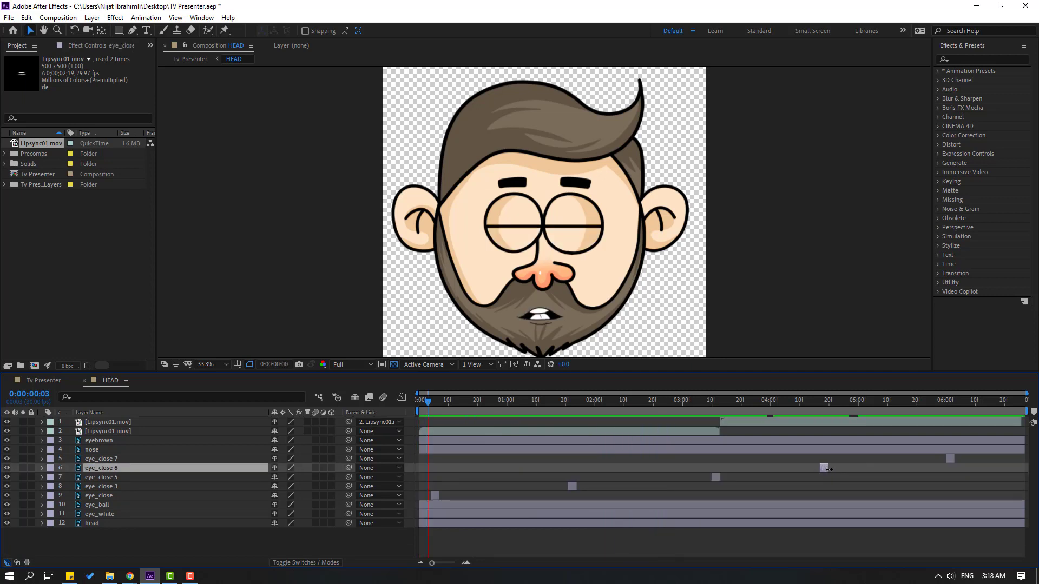
pyautogui.press('space')
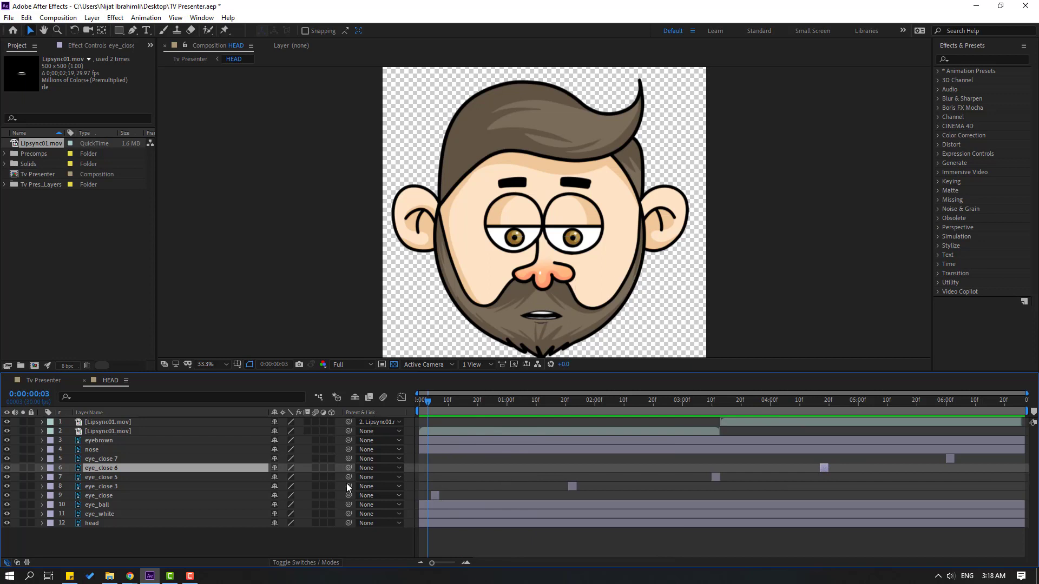
# Show the Position property of the eye_ball layer and set its first keyframe at 0:00:00:10
pyautogui.click(97, 504)
pyautogui.scroll(2, 505, 277)
pyautogui.moveTo(465, 294); pyautogui.dragTo(482, 242)
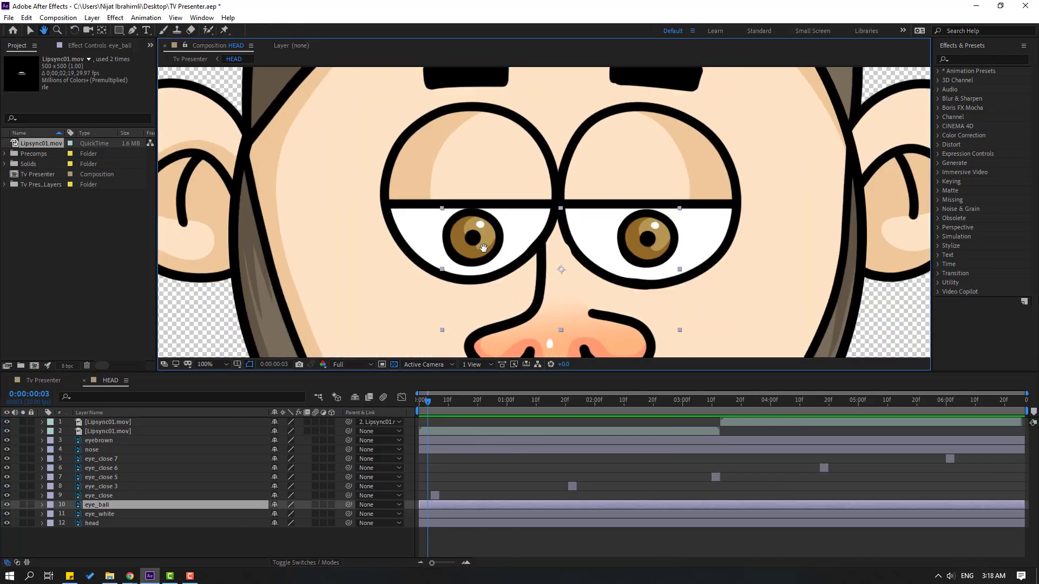
pyautogui.press('p')
pyautogui.moveTo(427, 402); pyautogui.dragTo(448, 402)
pyautogui.click(69, 514)
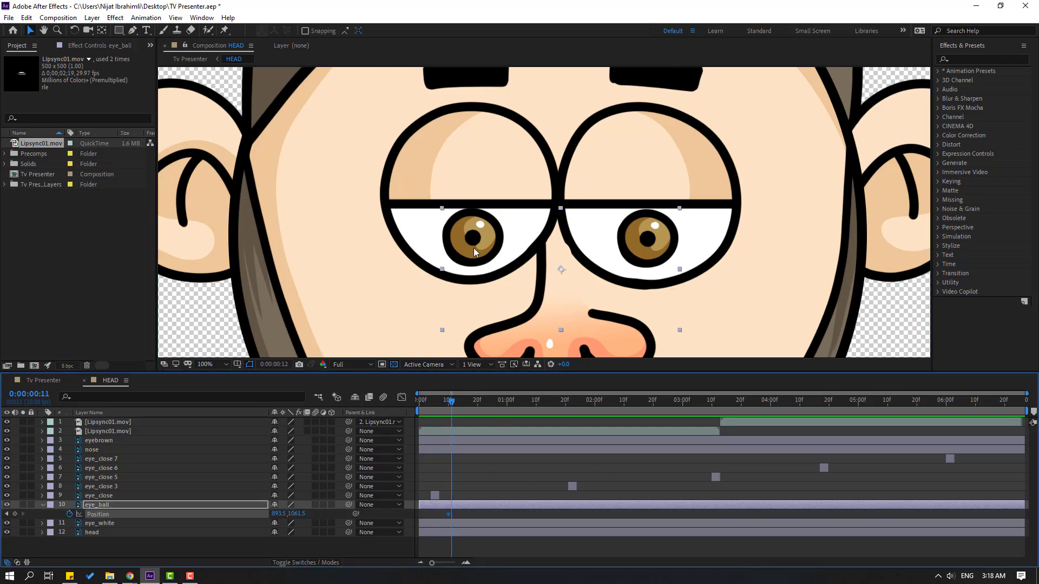
# Keyframe the pupils to 922.5, 1067.5 at 0:00:00:12, hold them, and shift them to 860.5, 1067.5 at 0:00:00:24
pyautogui.press('pagedown')
pyautogui.press('pagedown')
pyautogui.moveTo(472, 242); pyautogui.dragTo(487, 249)
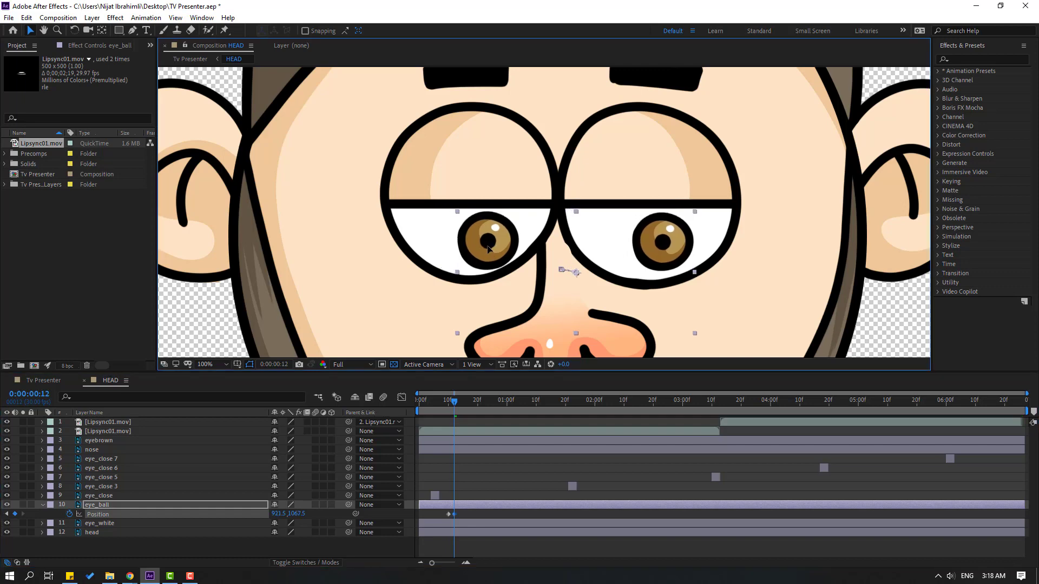
pyautogui.moveTo(469, 406); pyautogui.dragTo(483, 404)
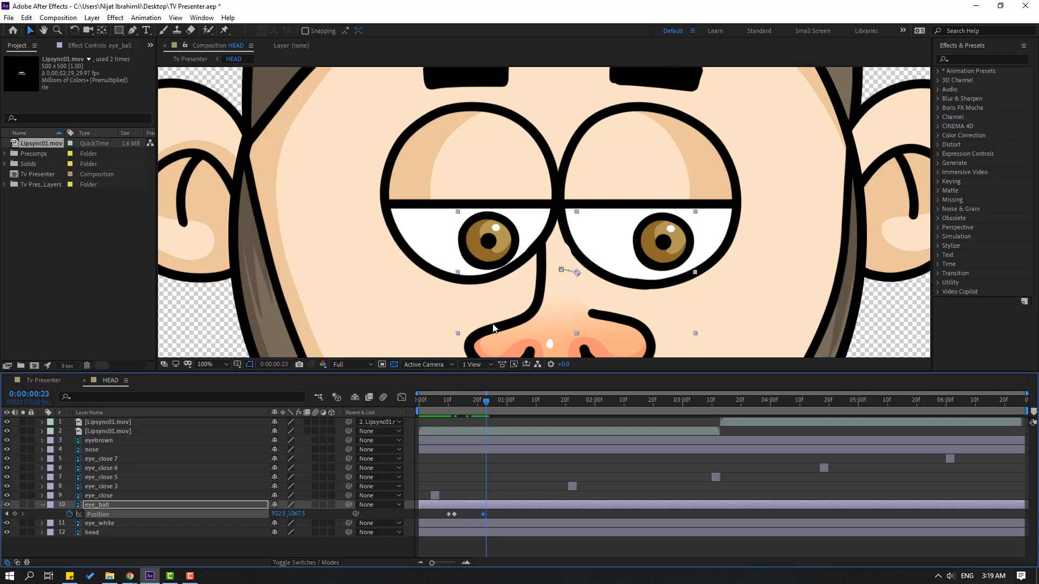
pyautogui.moveTo(490, 265); pyautogui.dragTo(456, 264)
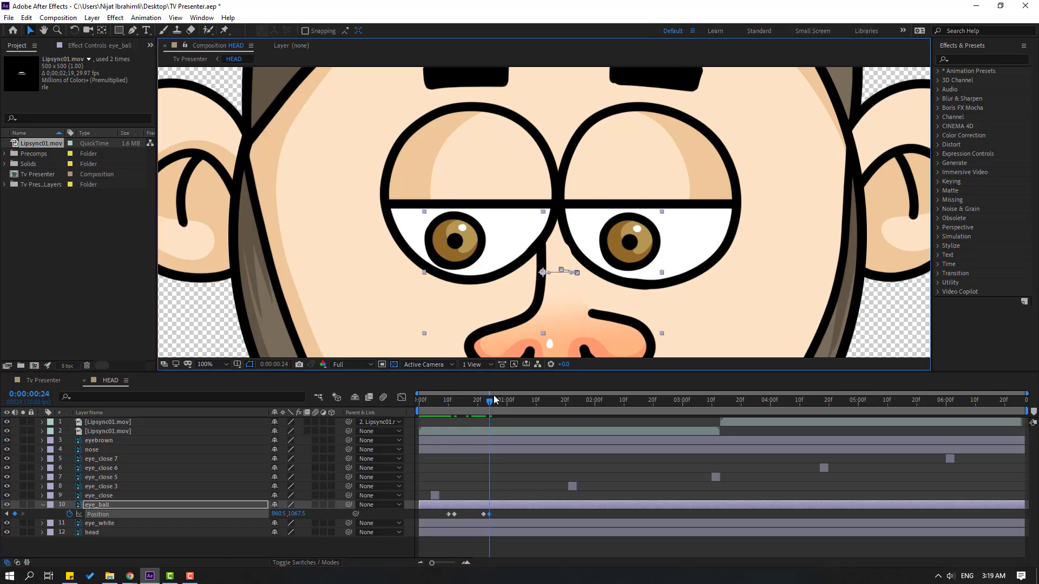
# Hold the pupils with a Position keyframe at 0:00:01:06, and raise them to 900.5, 1045.5 at 0:00:01:08
pyautogui.moveTo(496, 403); pyautogui.dragTo(524, 406)
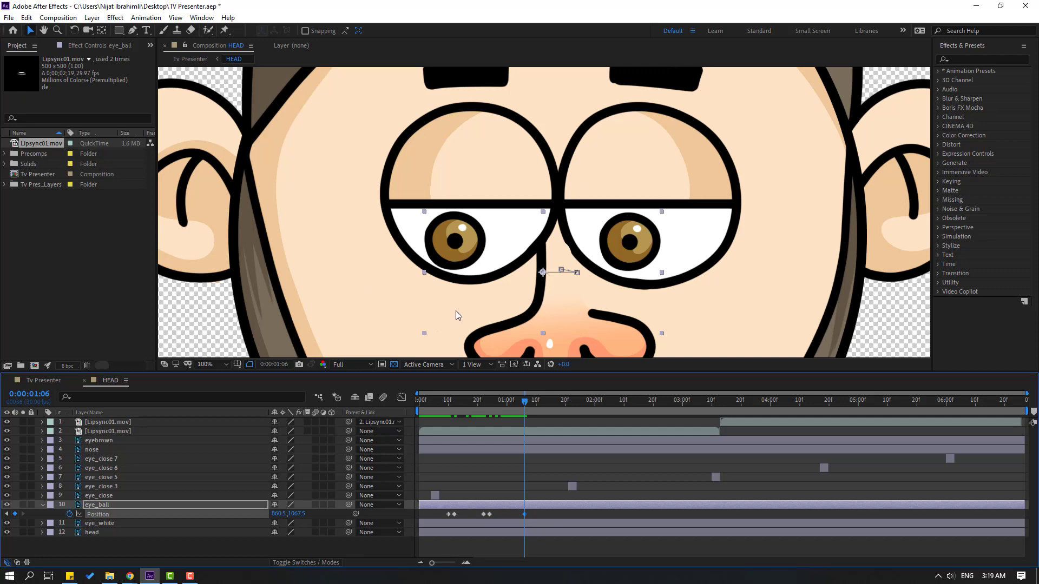
pyautogui.press('pagedown')
pyautogui.press('pagedown')
pyautogui.moveTo(456, 254); pyautogui.dragTo(477, 247)
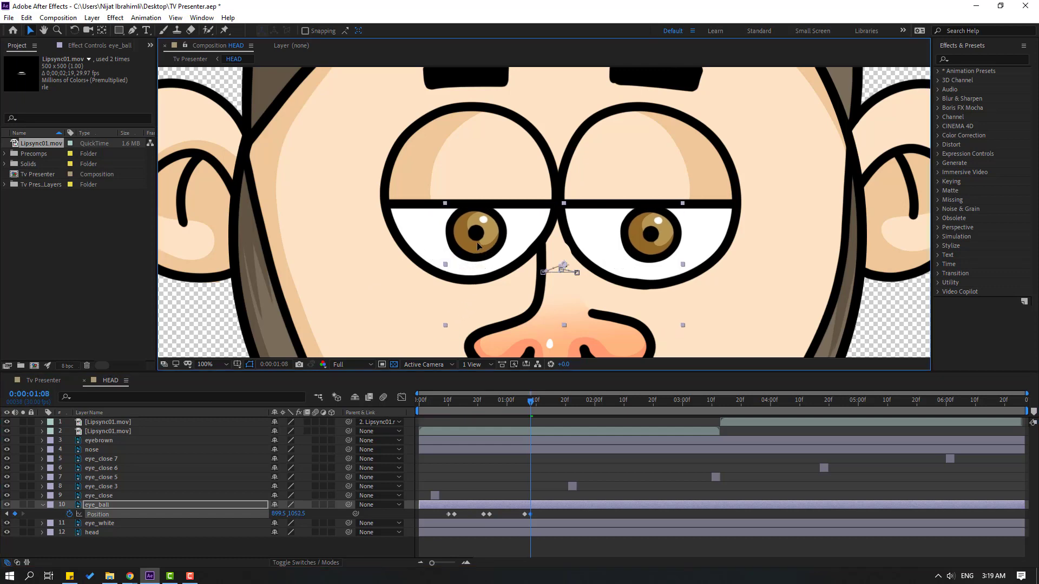
pyautogui.press('Right')
pyautogui.press('Up')
pyautogui.press('Up')
pyautogui.press('Up')
pyautogui.press('Up')
pyautogui.press('Up')
pyautogui.press('Up')
pyautogui.press('Up')
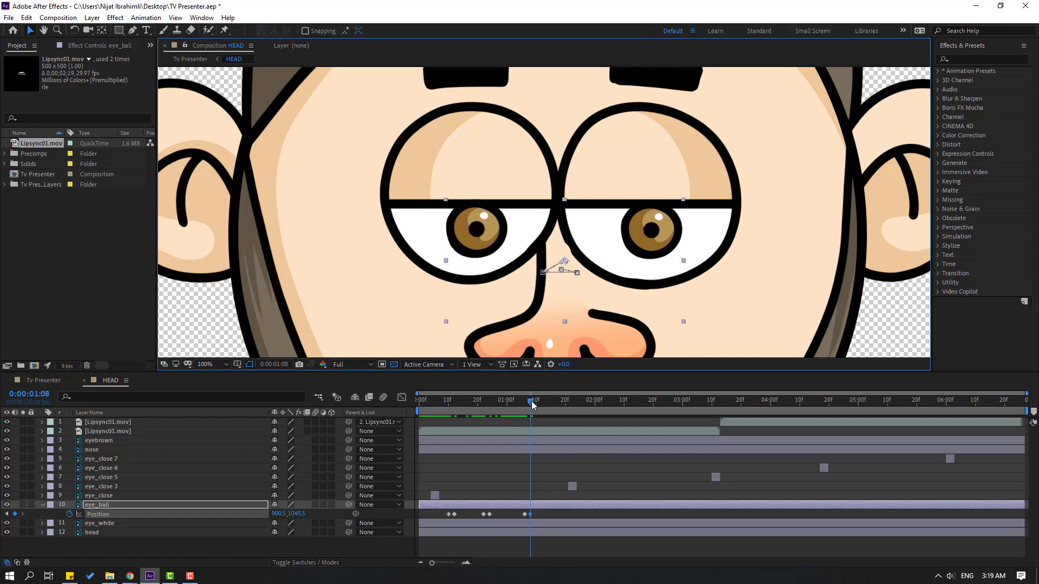
# Hold the eye_ball position at 0:00:01:15, and move the pupils to 930.5, 1051.5 at 0:00:01:17
pyautogui.moveTo(531, 405); pyautogui.dragTo(550, 403)
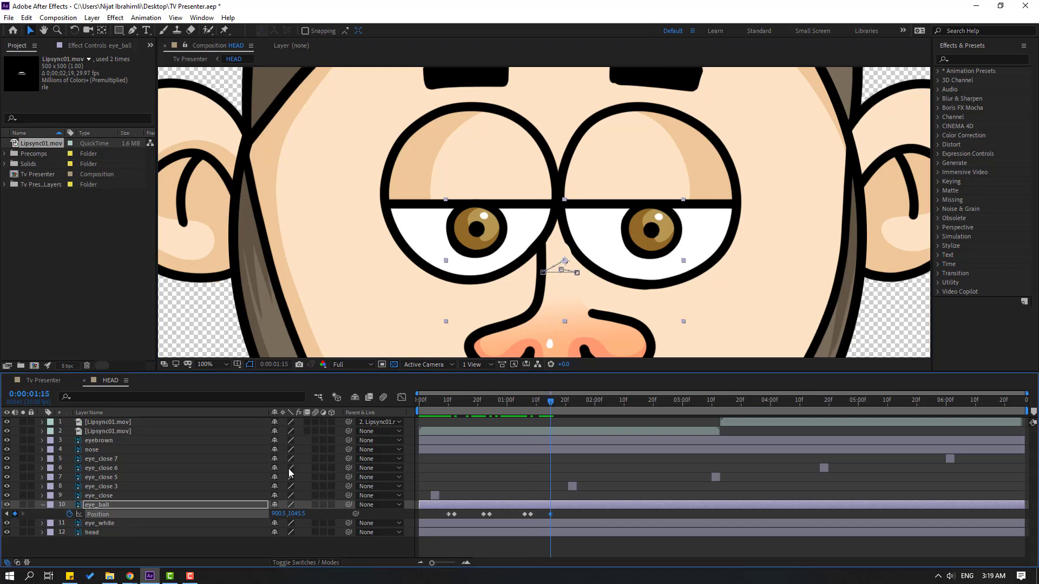
pyautogui.press('pagedown')
pyautogui.press('pagedown')
pyautogui.moveTo(476, 240); pyautogui.dragTo(491, 243)
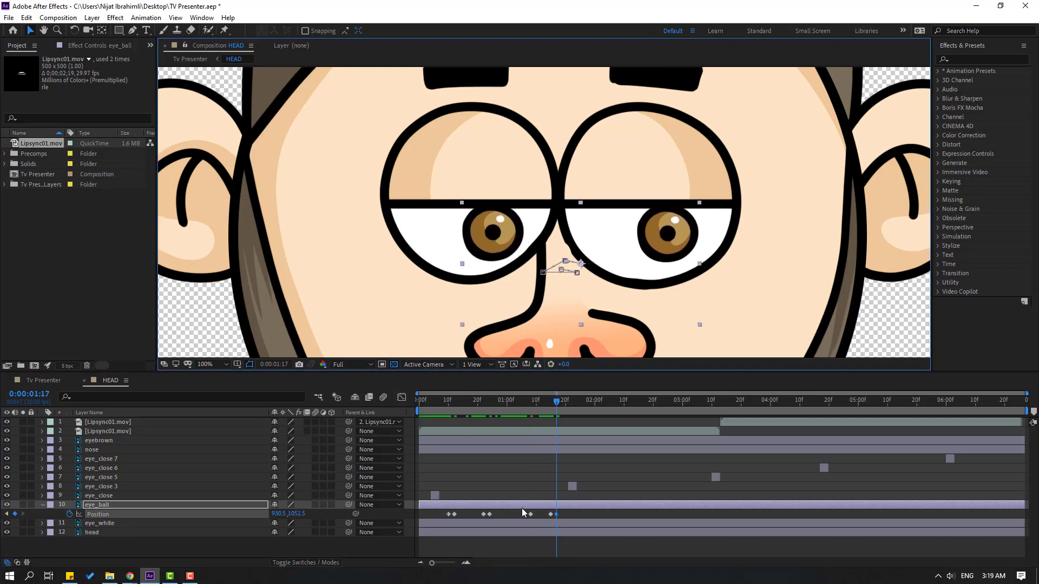
# After checking head timing in Tv Presenter, retime the first two eye_ball keyframes to frames 8 and 10 and the rest from about 0:00:02:18
pyautogui.click(40, 381)
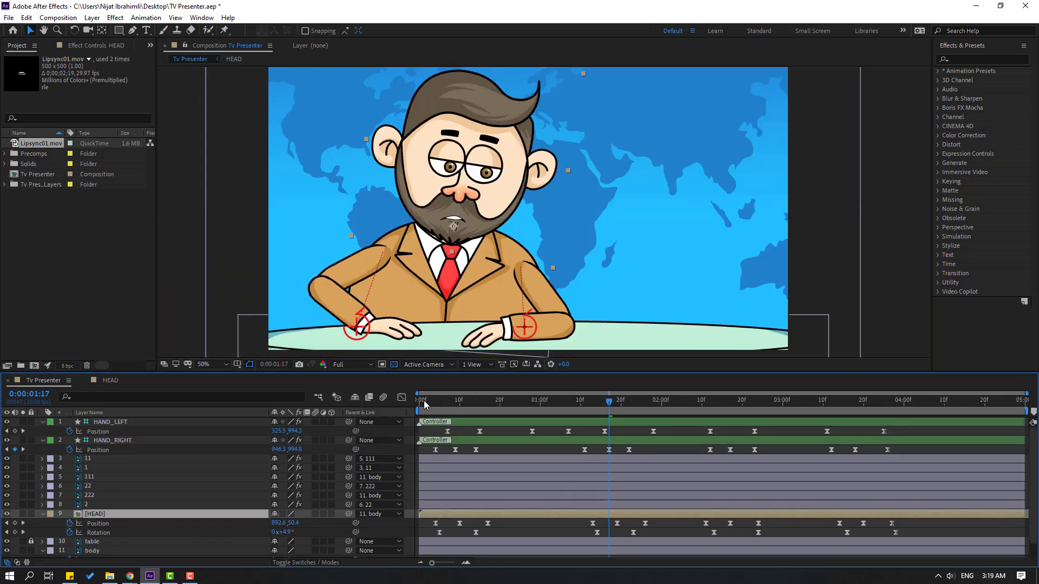
pyautogui.moveTo(425, 403); pyautogui.dragTo(454, 404)
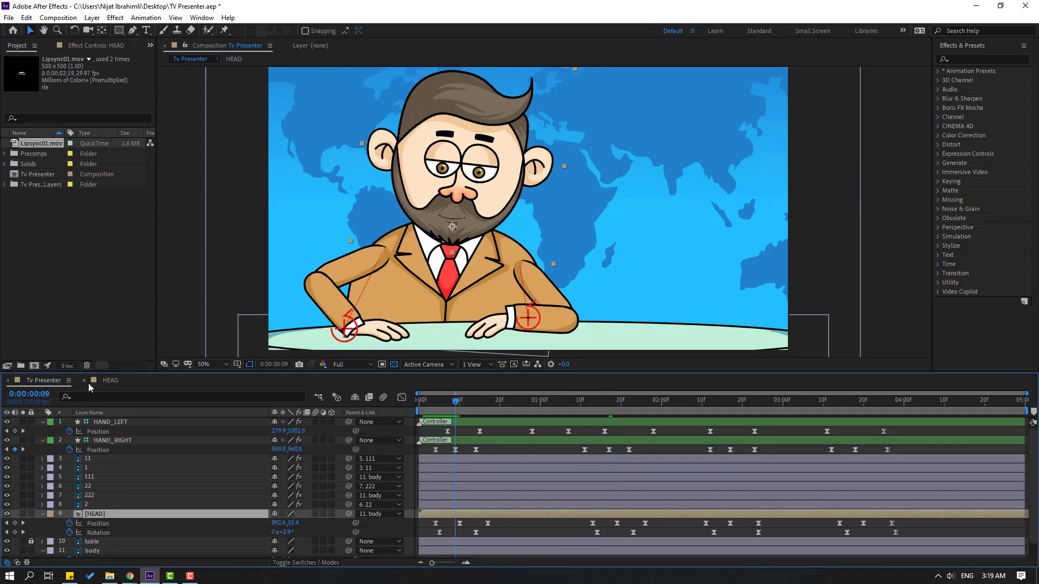
pyautogui.click(108, 381)
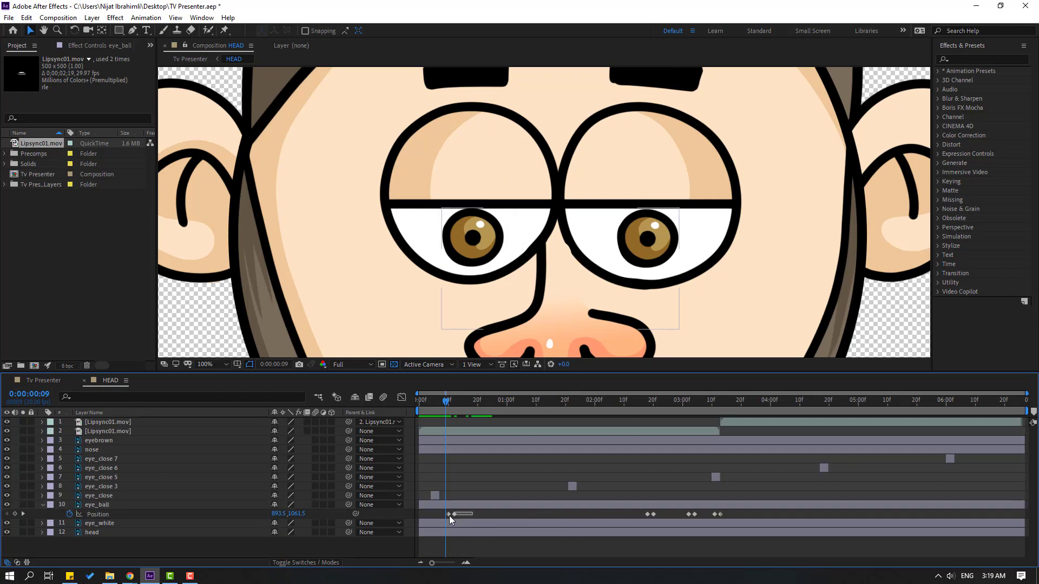
pyautogui.moveTo(454, 514); pyautogui.dragTo(447, 514)
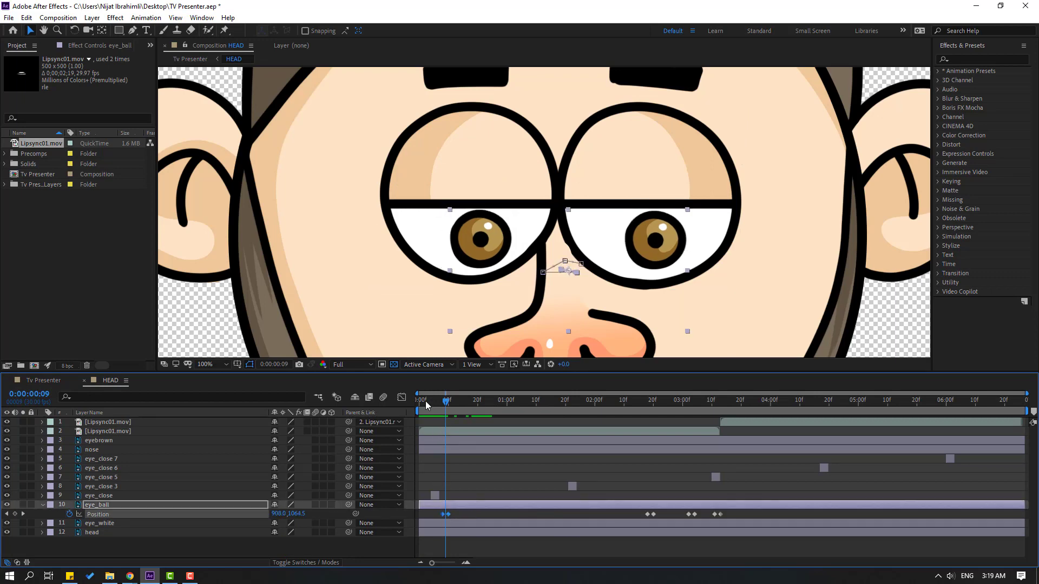
pyautogui.moveTo(426, 400); pyautogui.dragTo(447, 401)
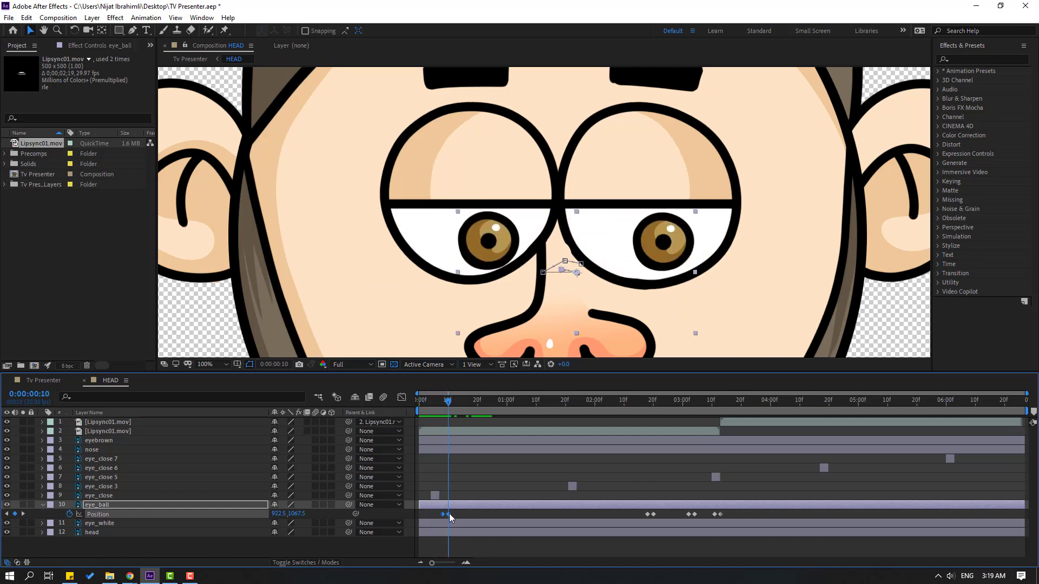
# Move the first eye_close clip slightly later so the blink overlaps the first pupil movement, and check it in the Tv Presenter composition
pyautogui.moveTo(434, 496); pyautogui.dragTo(443, 495)
pyautogui.moveTo(437, 400); pyautogui.dragTo(601, 405)
pyautogui.click(39, 381)
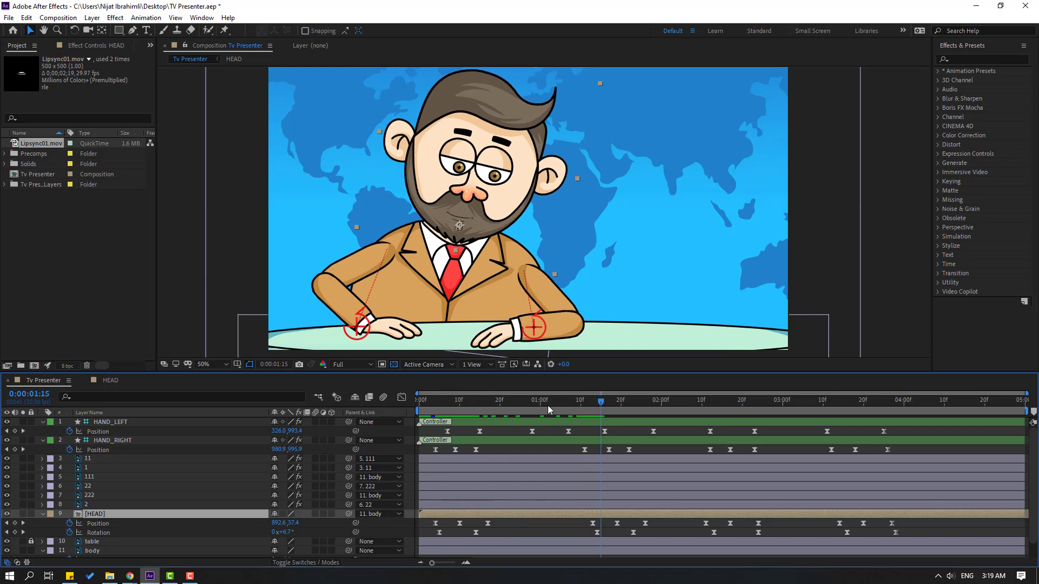
# In the HEAD composition, move the second pair of eye_ball Position keyframes and the eye_close 3 clip to around 0:00:01:15
pyautogui.click(108, 381)
pyautogui.moveTo(664, 515); pyautogui.dragTo(636, 517)
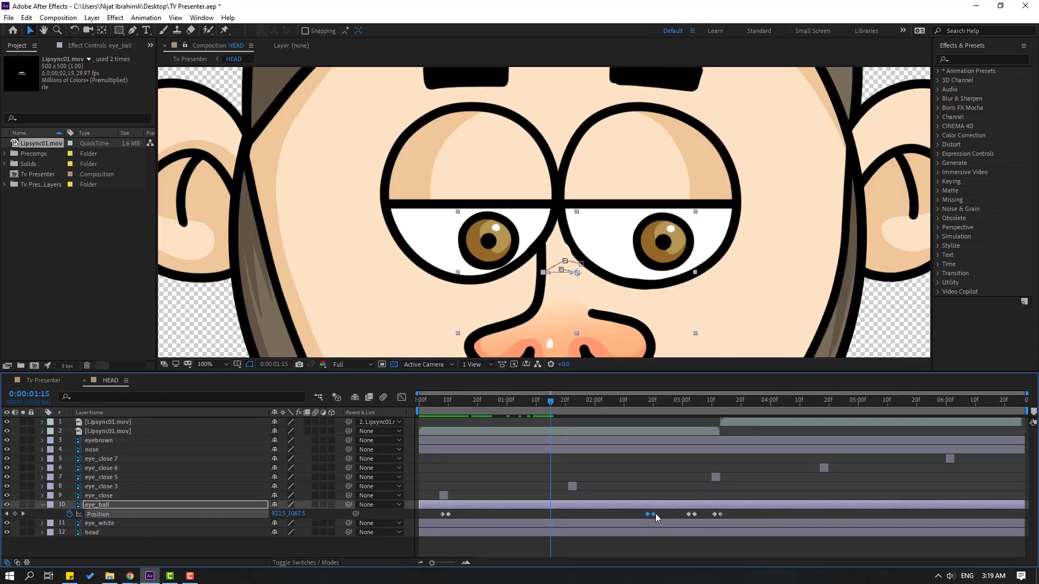
pyautogui.moveTo(567, 520); pyautogui.dragTo(544, 518)
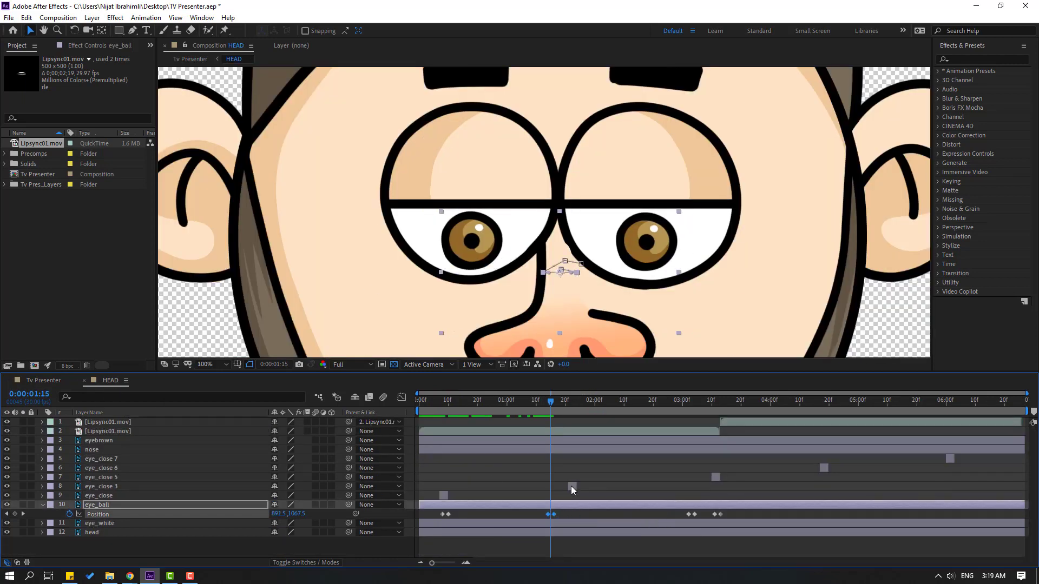
pyautogui.moveTo(571, 485); pyautogui.dragTo(552, 487)
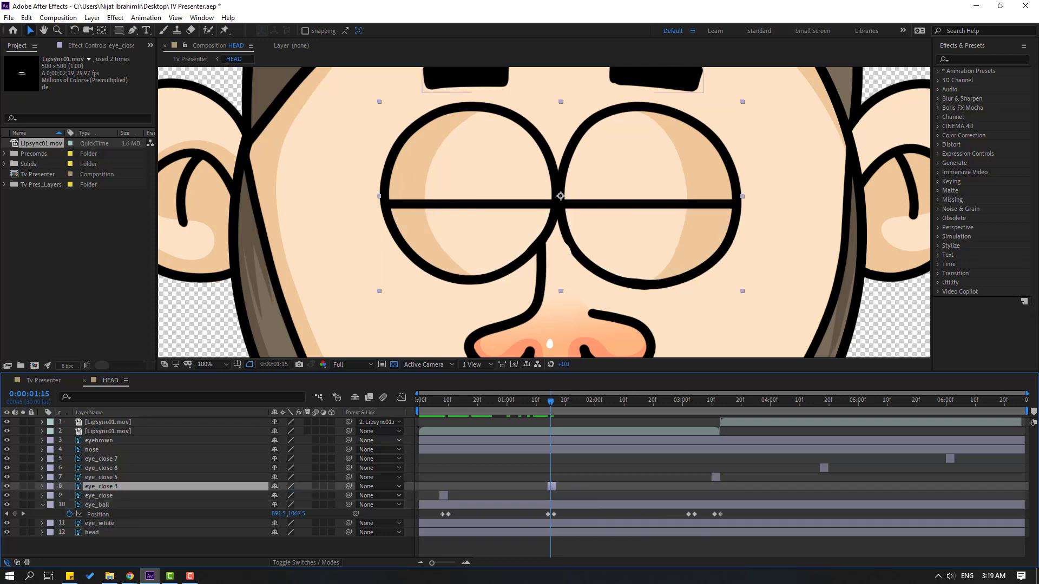
# Find the next head movement in Tv Presenter, and align HEAD's third eye_ball keyframe pair and eye_close 5 clip around 0:00:02:13
pyautogui.click(39, 382)
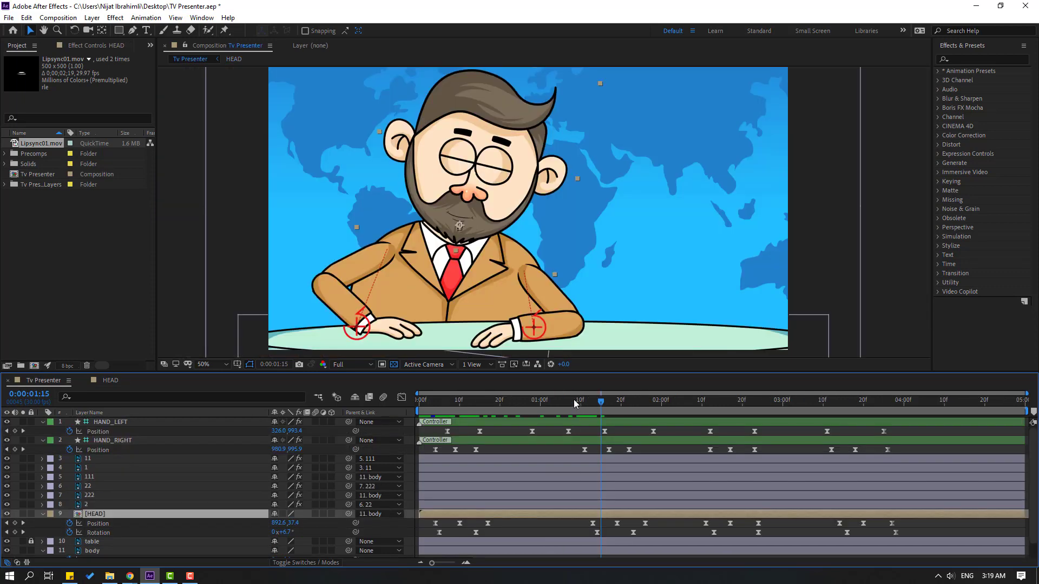
pyautogui.moveTo(575, 404); pyautogui.dragTo(714, 407)
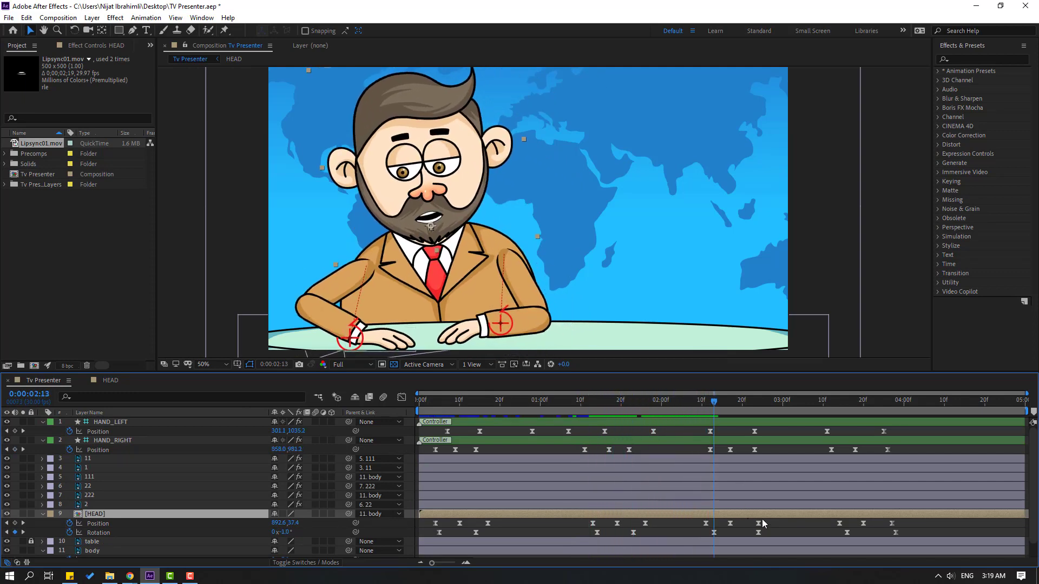
pyautogui.moveTo(774, 522); pyautogui.dragTo(637, 518)
pyautogui.click(109, 381)
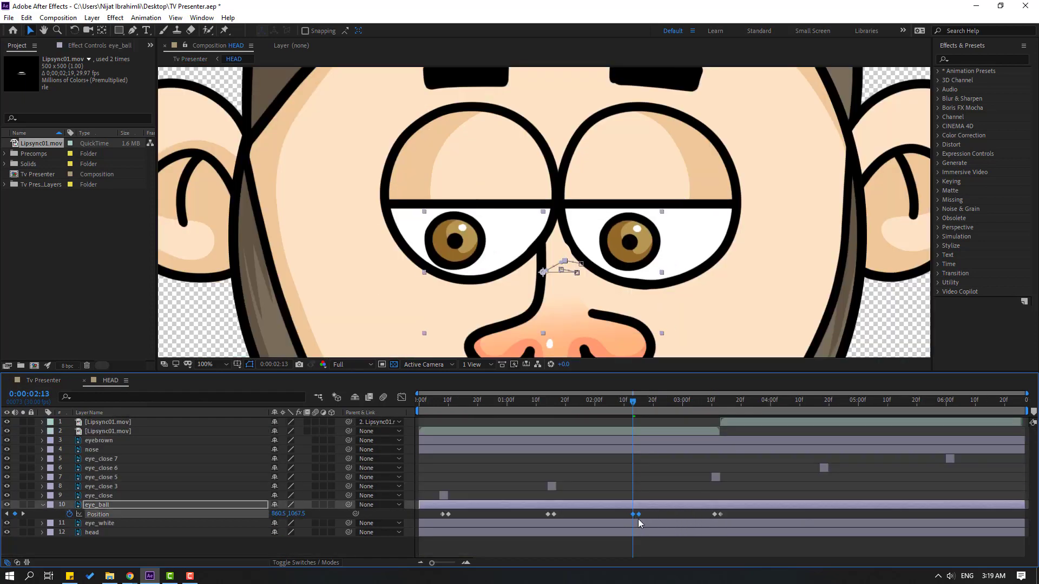
pyautogui.moveTo(716, 478); pyautogui.dragTo(629, 479)
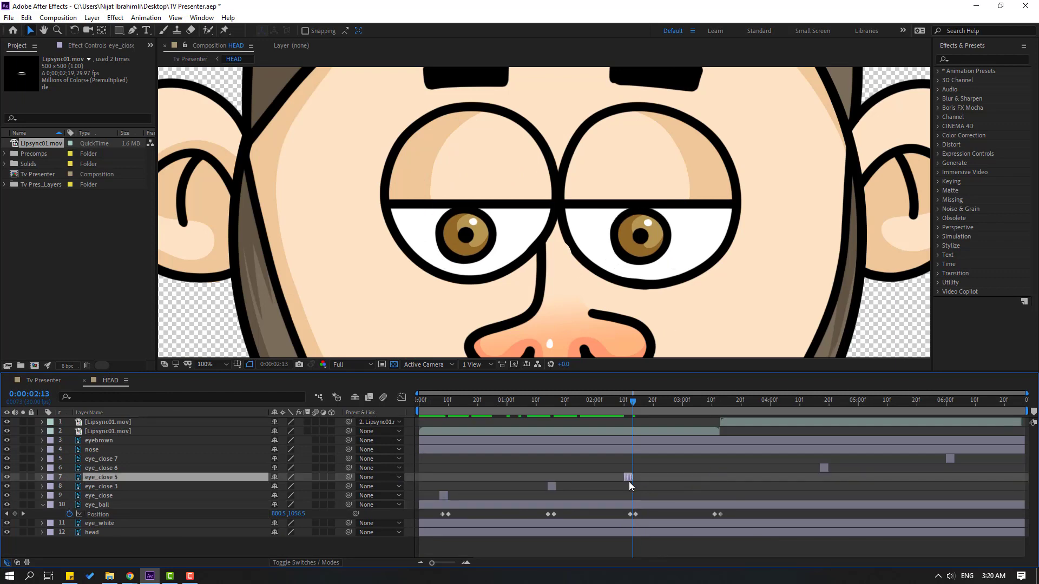
# Align HEAD's last eye_ball keyframe pair and the eye_close 6 clip with the head movement around 0:00:03:17, and preview Tv Presenter fitted to view
pyautogui.moveTo(621, 401); pyautogui.dragTo(847, 403)
pyautogui.click(43, 381)
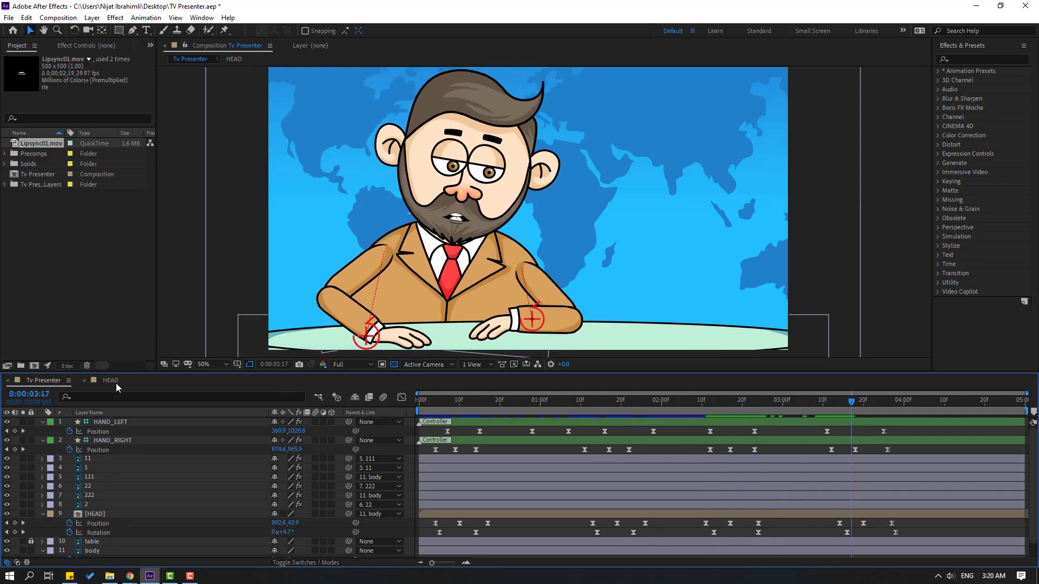
pyautogui.click(116, 384)
pyautogui.moveTo(745, 512)
pyautogui.mouseDown()
pyautogui.moveTo(708, 516)
pyautogui.moveTo(733, 515)
pyautogui.mouseUp()
pyautogui.moveTo(825, 466); pyautogui.dragTo(735, 474)
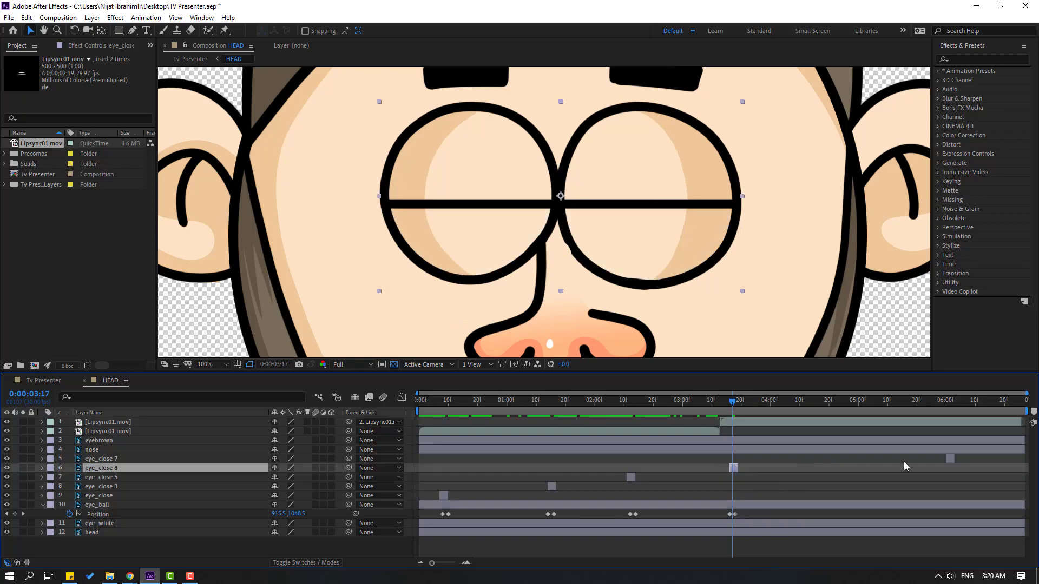
pyautogui.click(48, 381)
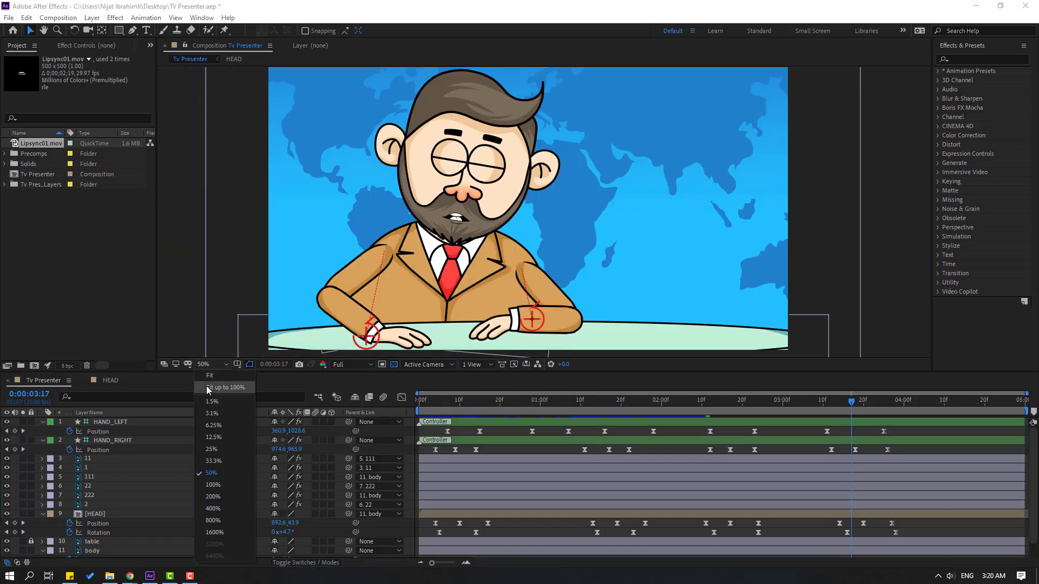
pyautogui.press('space')
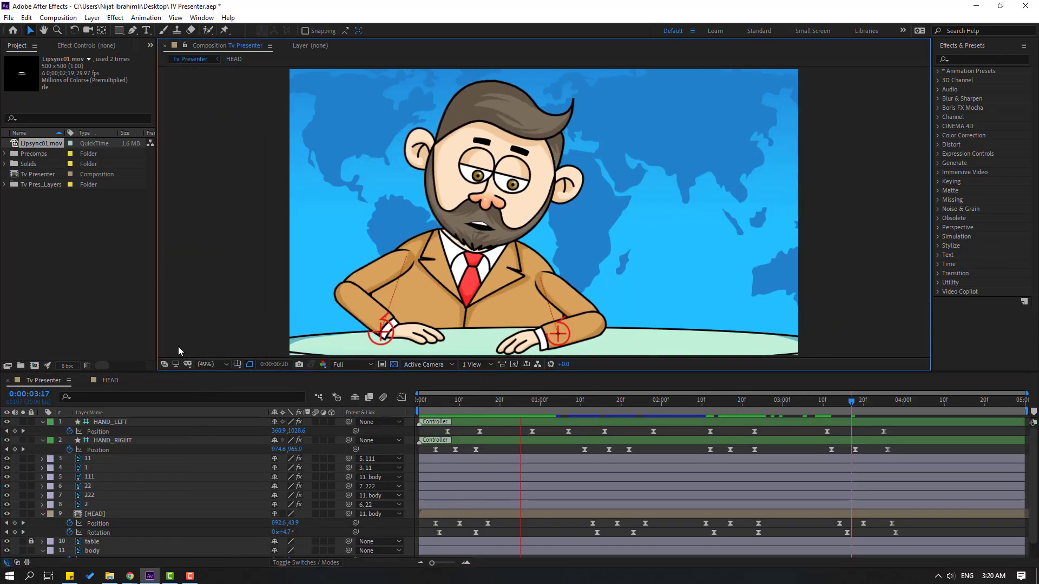